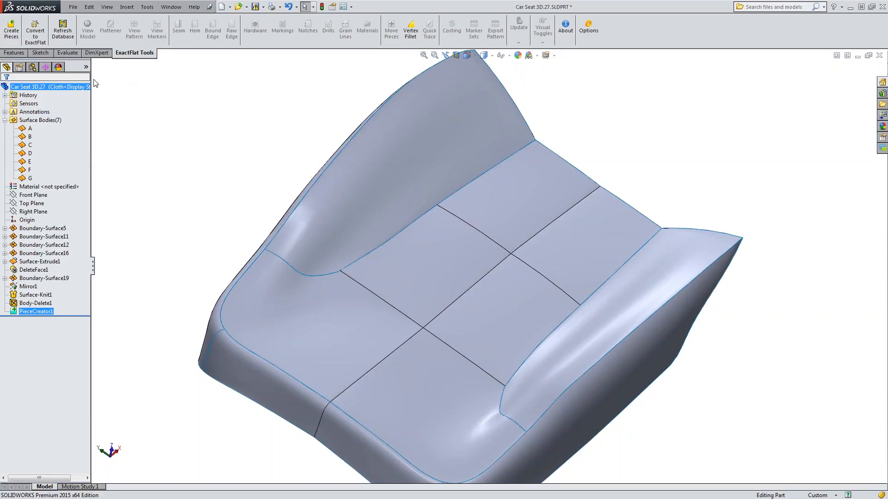
# Convert all seven seat pieces to ExactFlat, assigning EF Sample - Laminate 47 from the Automotive sample category as their material.
pyautogui.click(35, 31)
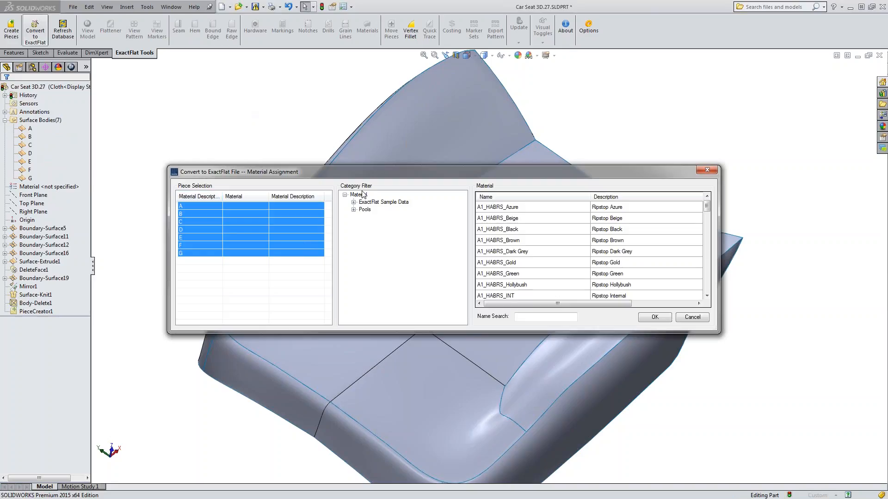
pyautogui.click(396, 202)
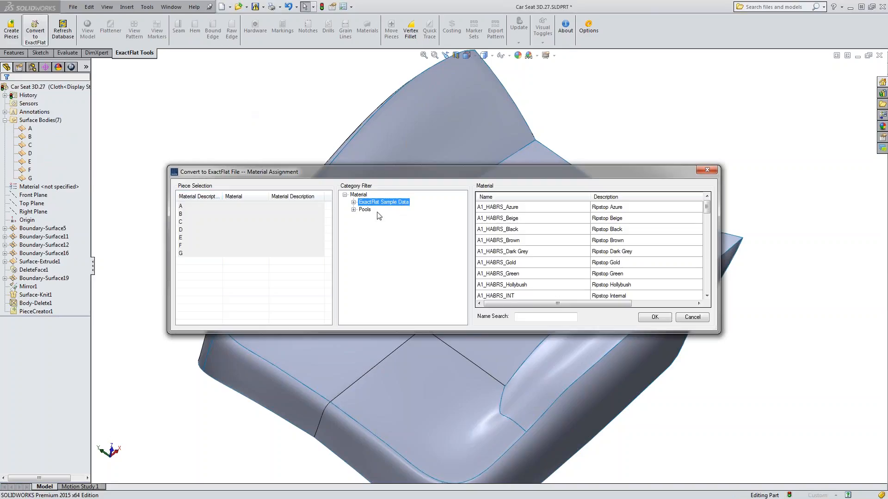
pyautogui.click(353, 203)
pyautogui.click(380, 210)
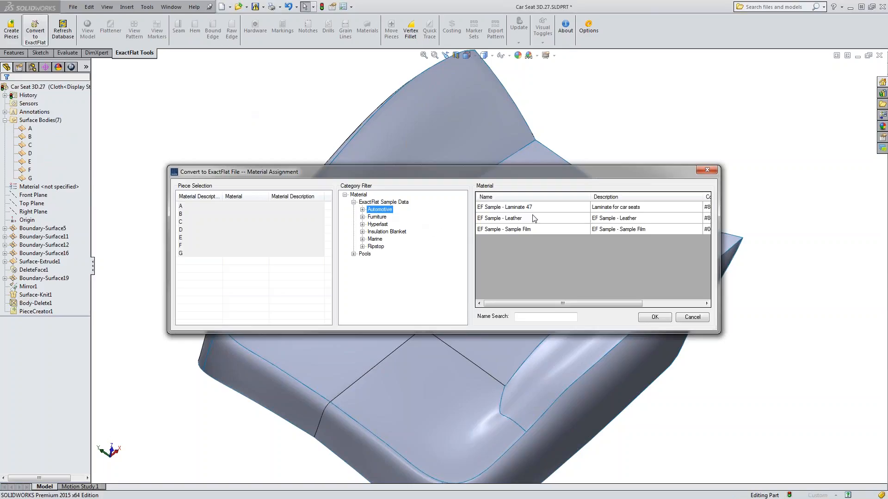
pyautogui.moveTo(507, 173)
pyautogui.mouseDown()
pyautogui.moveTo(512, 354)
pyautogui.moveTo(503, 183)
pyautogui.mouseUp()
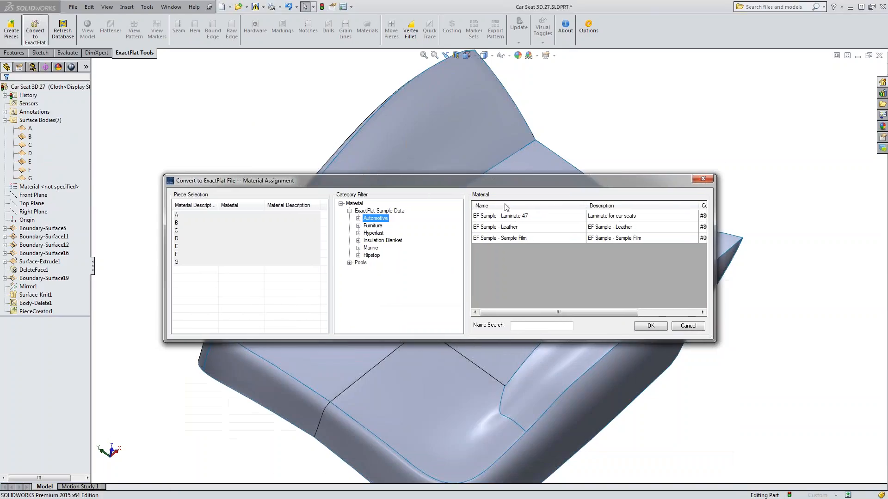
pyautogui.click(519, 217)
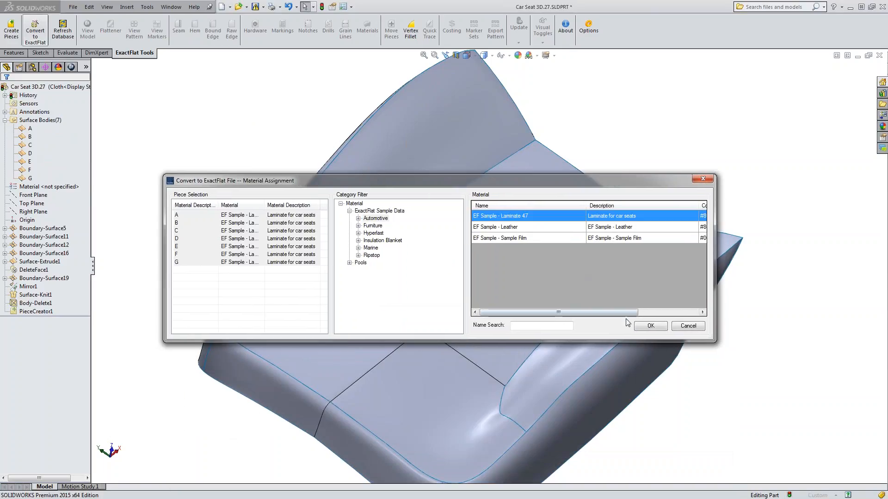
pyautogui.click(650, 326)
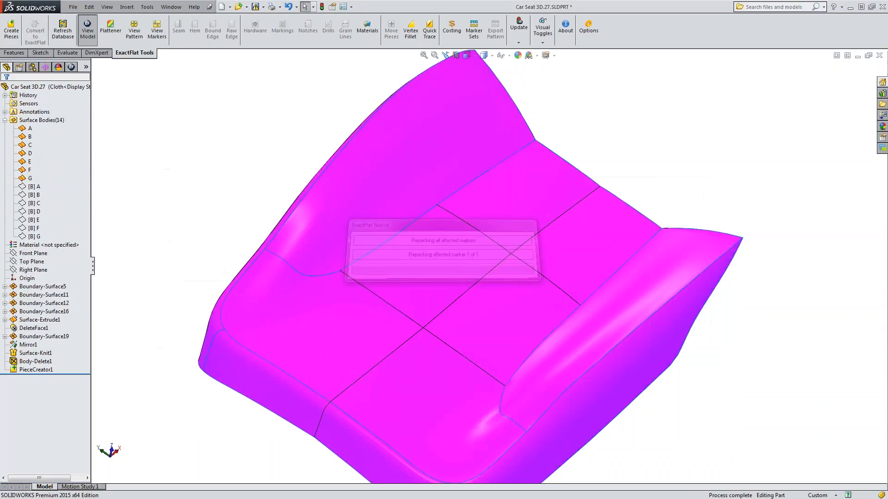
# Show the flat pattern view of the car seat pieces and open the 3D to 2D Flattener.
pyautogui.moveTo(191, 349); pyautogui.dragTo(197, 245, button='middle')
pyautogui.click(139, 41)
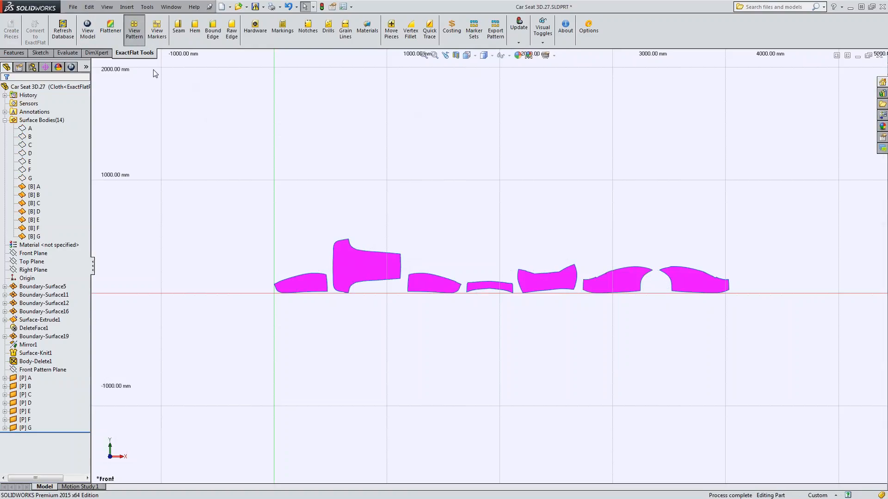
pyautogui.click(109, 33)
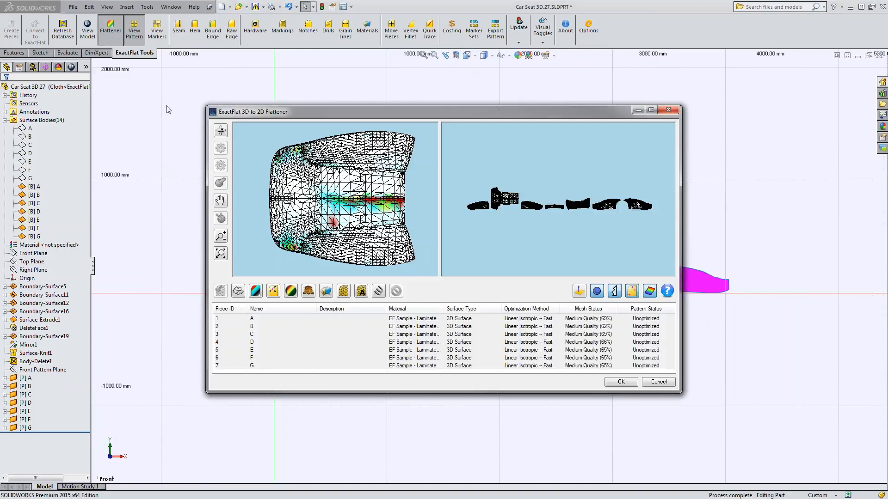
# Examine the initial mesh and strain colours on the 3D seat model, especially the centre strip and bolster seams.
pyautogui.moveTo(314, 248); pyautogui.dragTo(252, 237, button='middle')
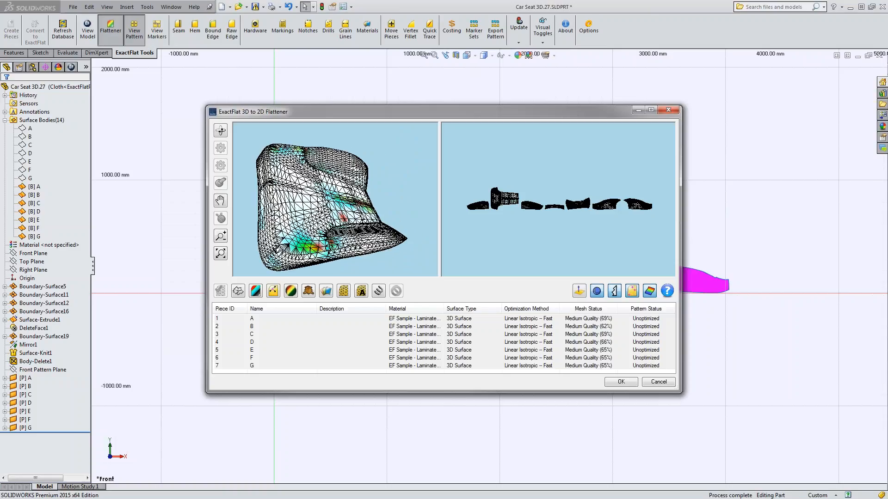
pyautogui.moveTo(319, 170); pyautogui.dragTo(301, 173, button='middle')
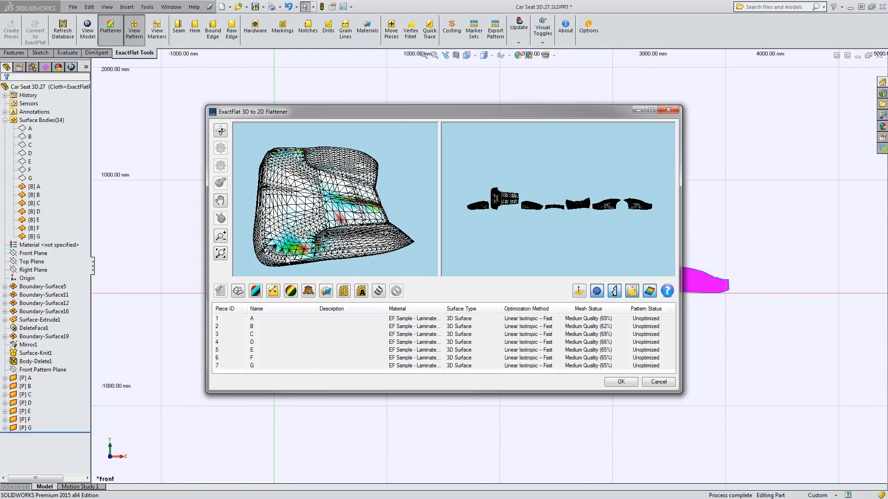
pyautogui.moveTo(287, 257); pyautogui.dragTo(272, 222, button='middle')
pyautogui.moveTo(361, 222); pyautogui.dragTo(293, 238, button='middle')
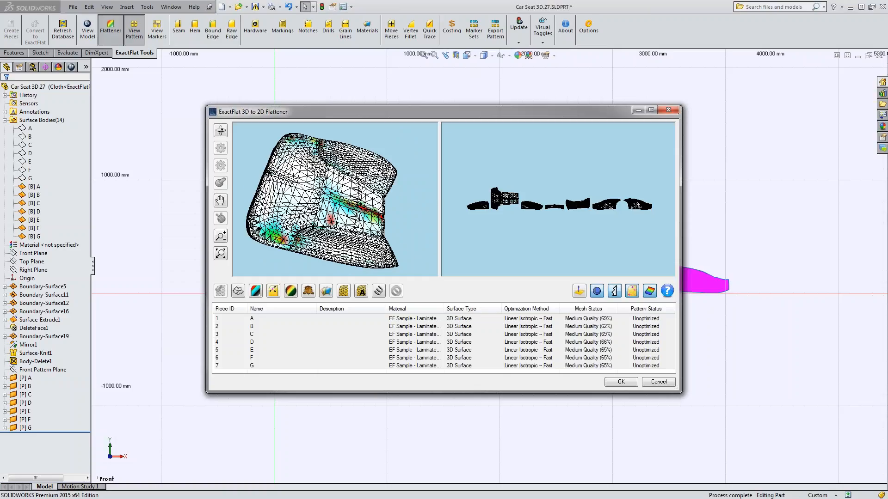
pyautogui.moveTo(308, 158); pyautogui.dragTo(324, 172, button='middle')
pyautogui.scroll(5, 377, 158)
pyautogui.scroll(-3, 377, 158)
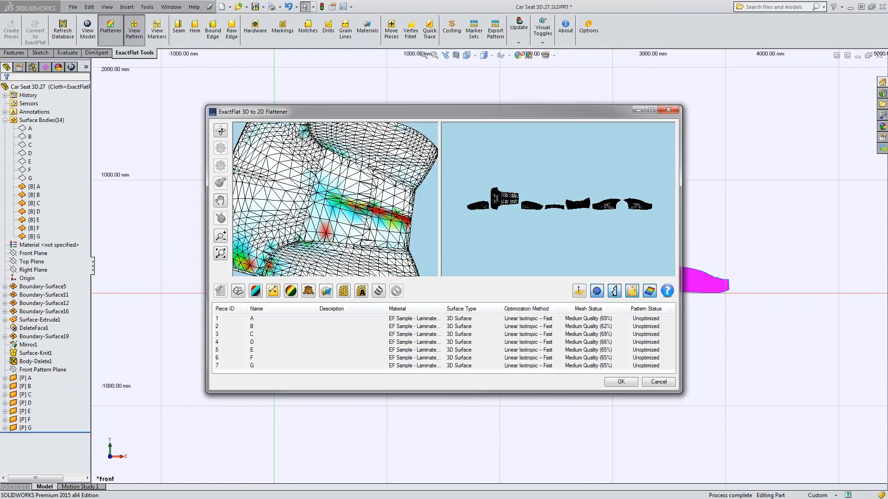
pyautogui.scroll(-4, 380, 155)
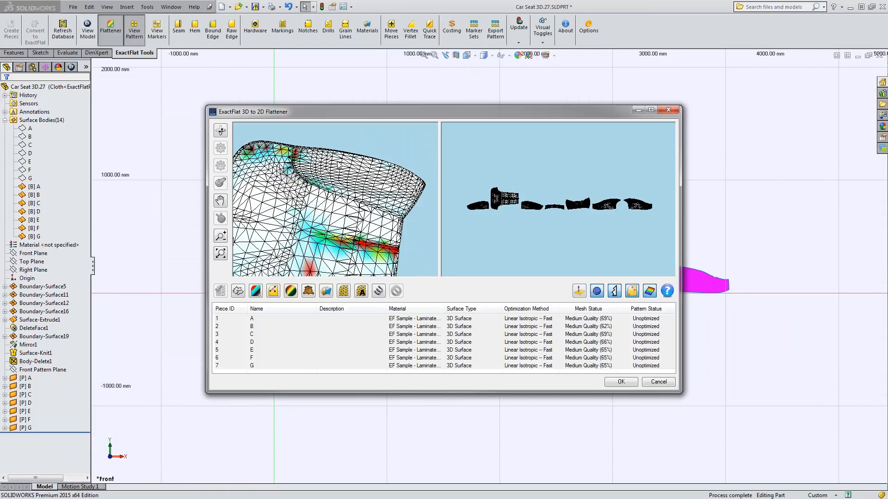
pyautogui.moveTo(284, 155); pyautogui.dragTo(390, 222, button='middle')
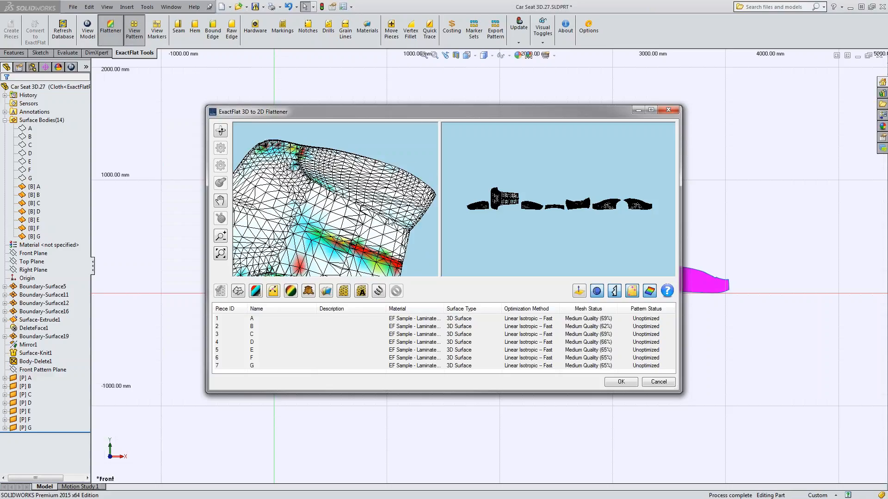
pyautogui.scroll(5, 364, 224)
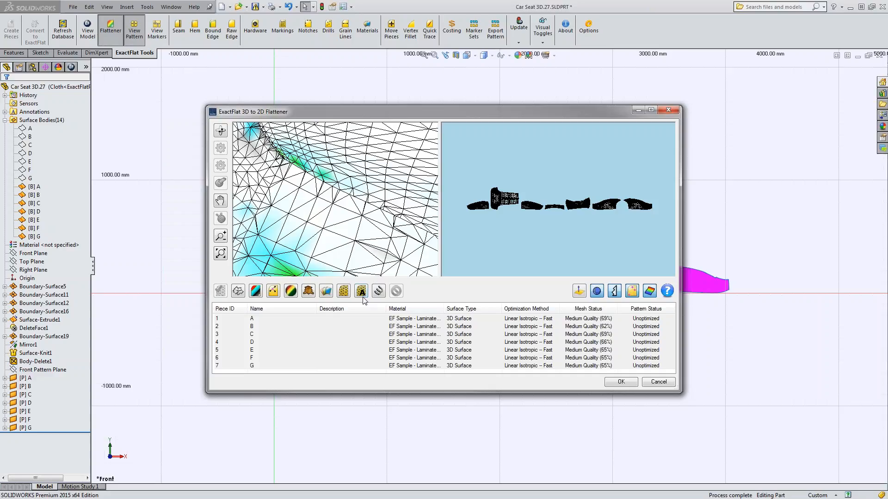
# Maximize the flattener, fit the 3D seat in view and try an Adaptive Remesh on all seven pieces.
pyautogui.doubleClick(366, 113)
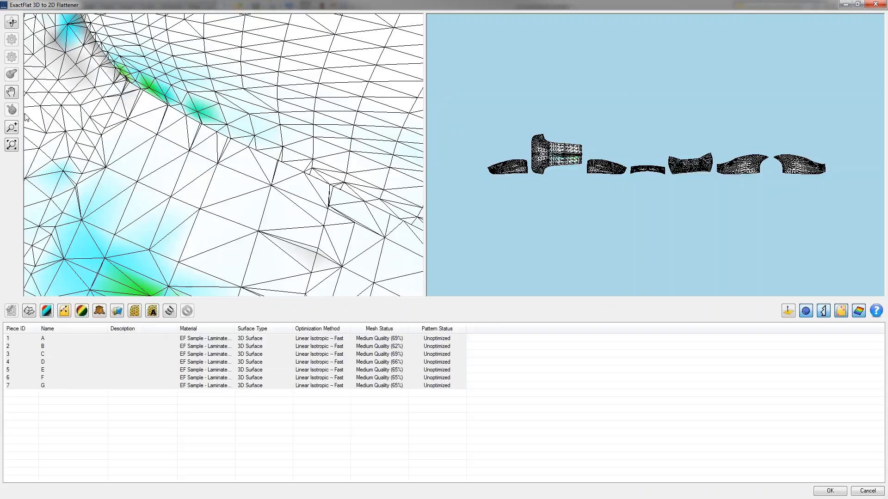
pyautogui.click(11, 147)
pyautogui.moveTo(242, 237); pyautogui.dragTo(151, 213, button='middle')
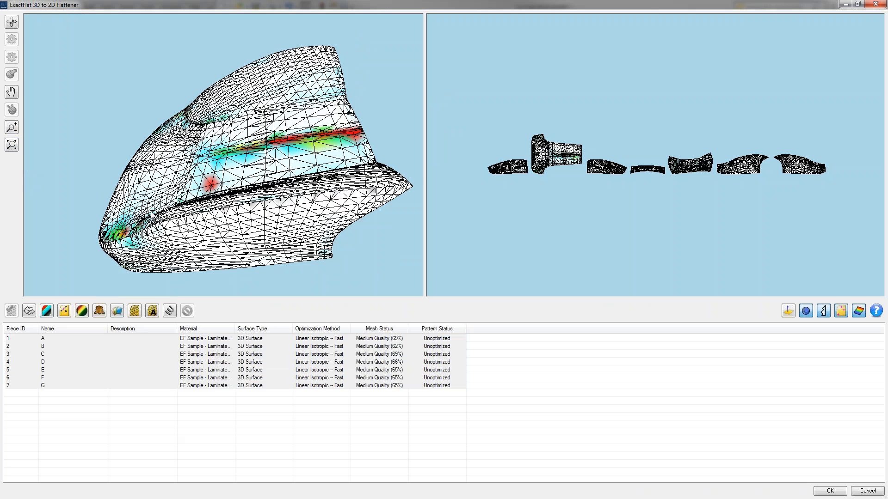
pyautogui.moveTo(134, 247); pyautogui.dragTo(184, 207, button='middle')
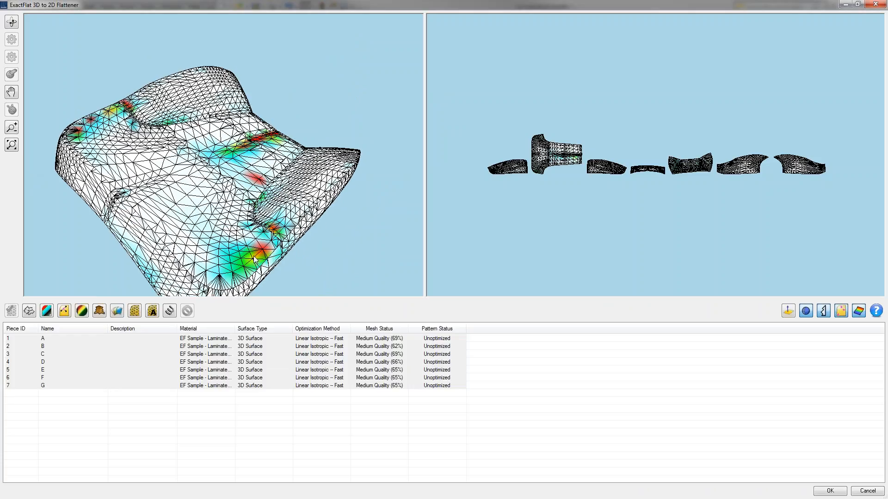
pyautogui.moveTo(194, 262); pyautogui.dragTo(199, 246, button='middle')
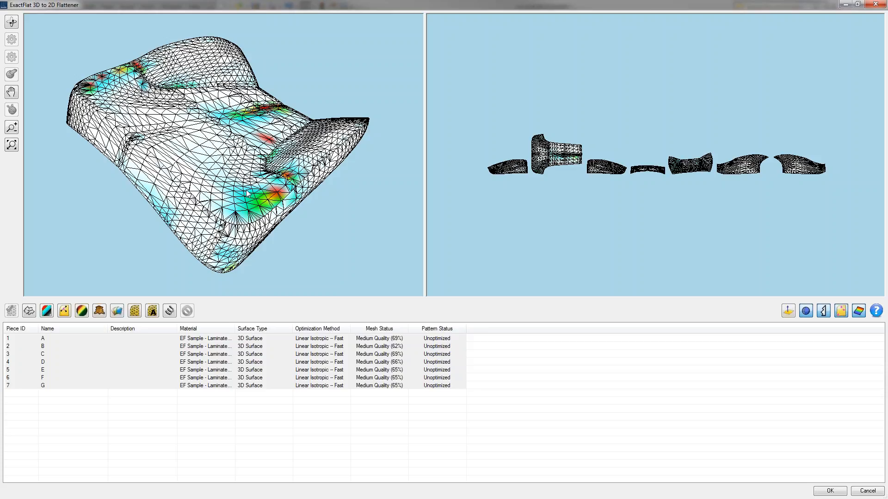
pyautogui.moveTo(246, 191); pyautogui.dragTo(211, 193, button='middle')
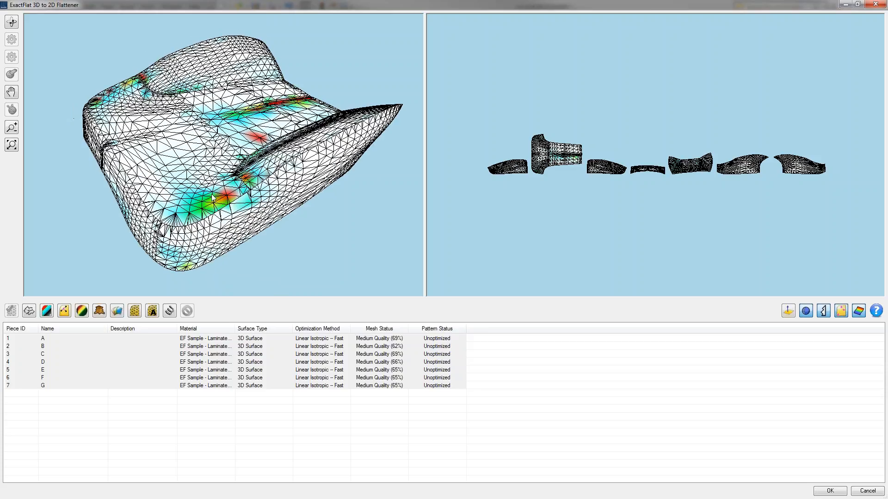
pyautogui.click(153, 312)
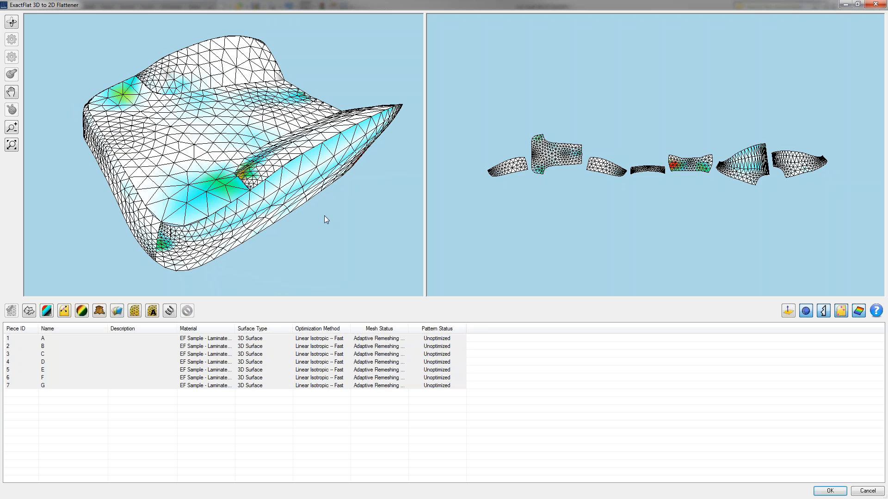
# Examine the remeshed seat's triangles and strain colours from several sides, and close the flattener without keeping the changes.
pyautogui.moveTo(143, 228); pyautogui.dragTo(252, 167, button='middle')
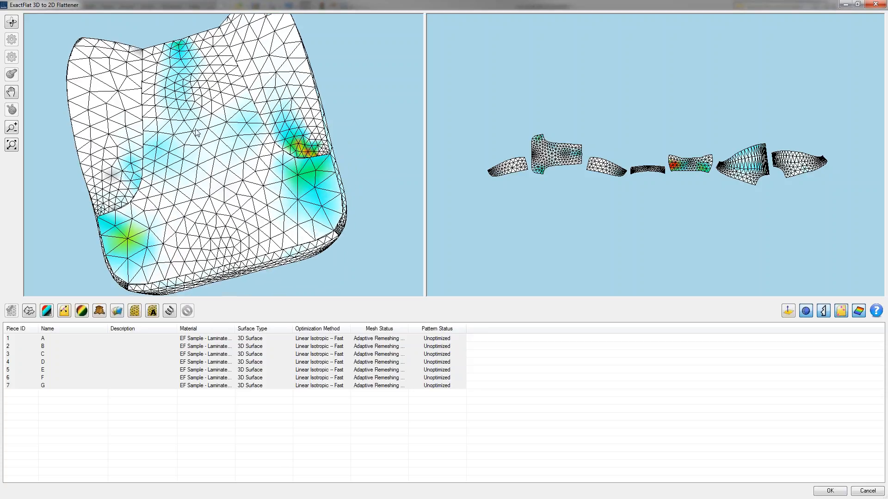
pyautogui.moveTo(325, 204); pyautogui.dragTo(260, 188, button='middle')
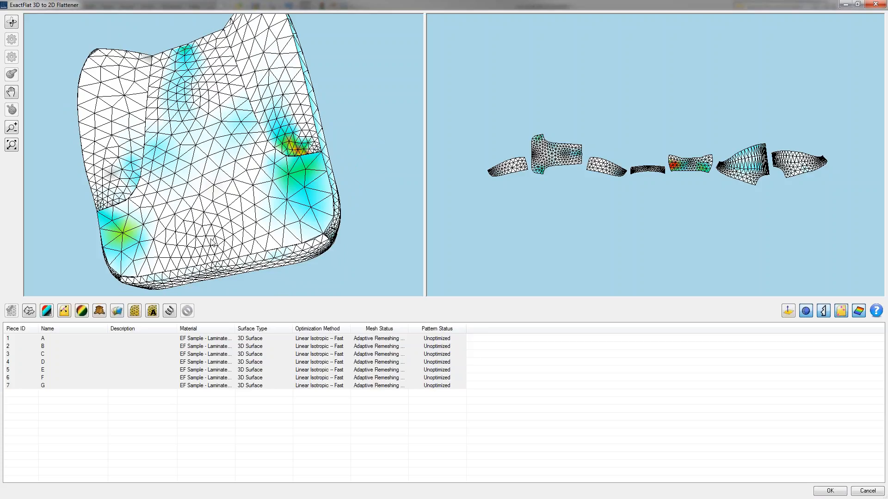
pyautogui.moveTo(176, 266); pyautogui.dragTo(181, 257, button='middle')
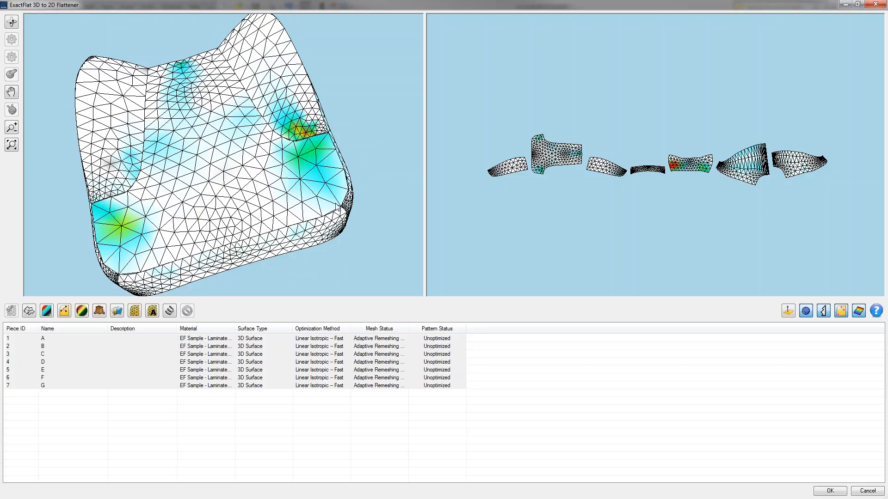
pyautogui.moveTo(337, 204); pyautogui.dragTo(295, 250, button='middle')
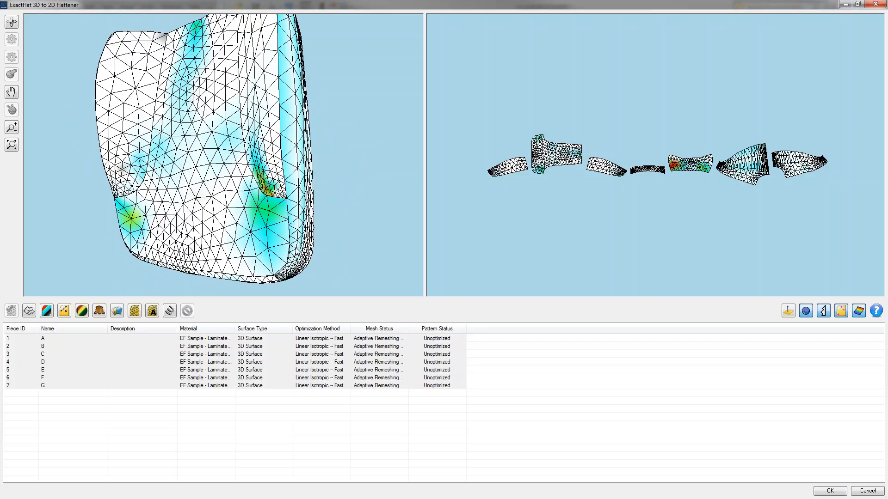
pyautogui.moveTo(306, 208); pyautogui.dragTo(269, 177, button='middle')
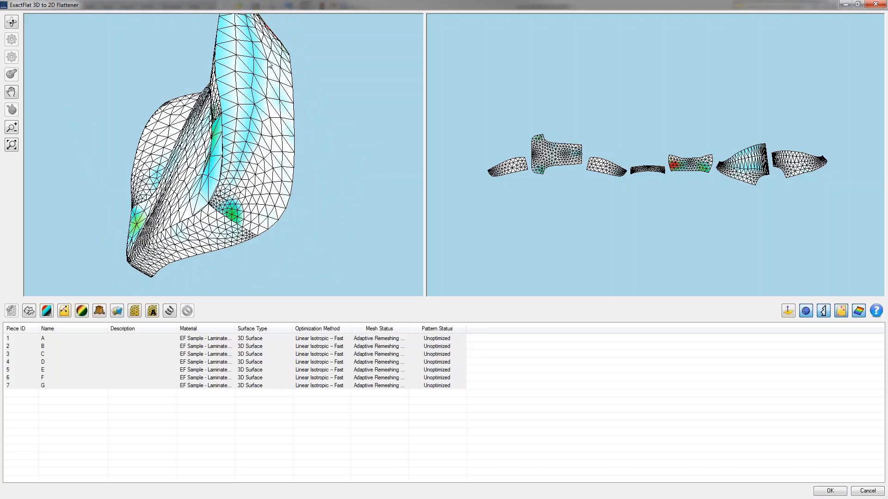
pyautogui.moveTo(266, 180); pyautogui.dragTo(218, 195, button='middle')
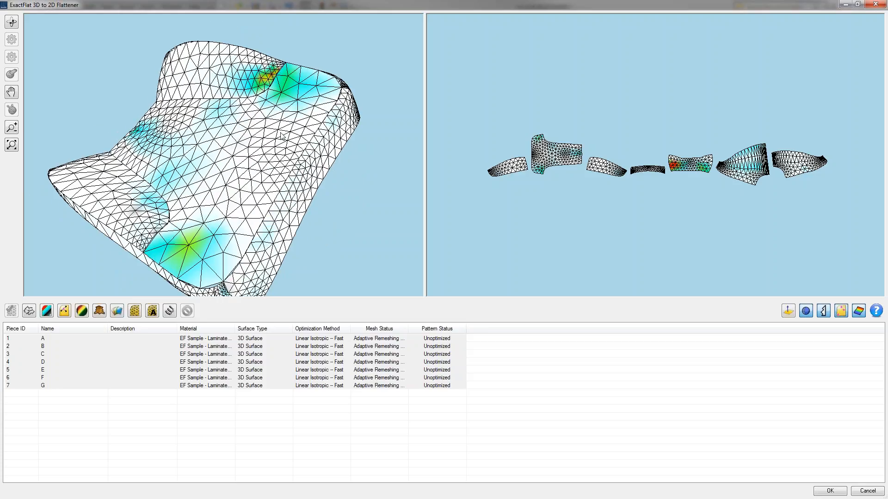
pyautogui.moveTo(281, 133); pyautogui.dragTo(337, 163, button='middle')
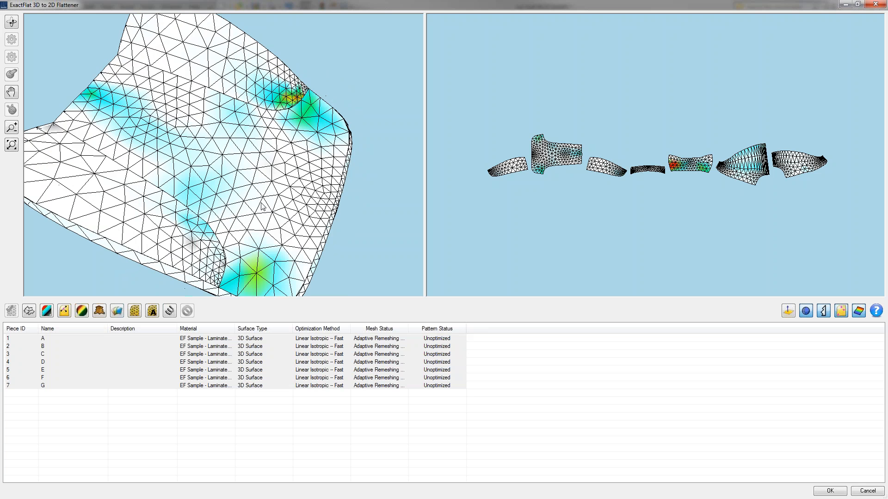
pyautogui.moveTo(262, 206); pyautogui.dragTo(221, 175, button='middle')
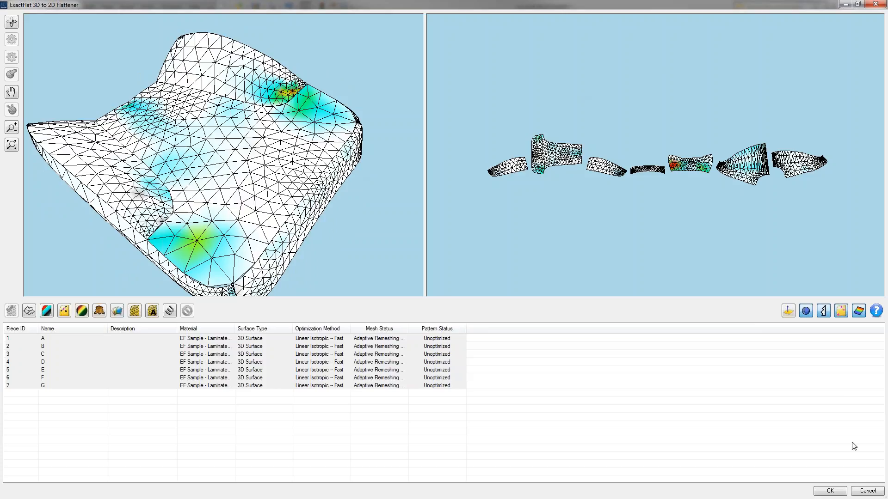
pyautogui.click(866, 491)
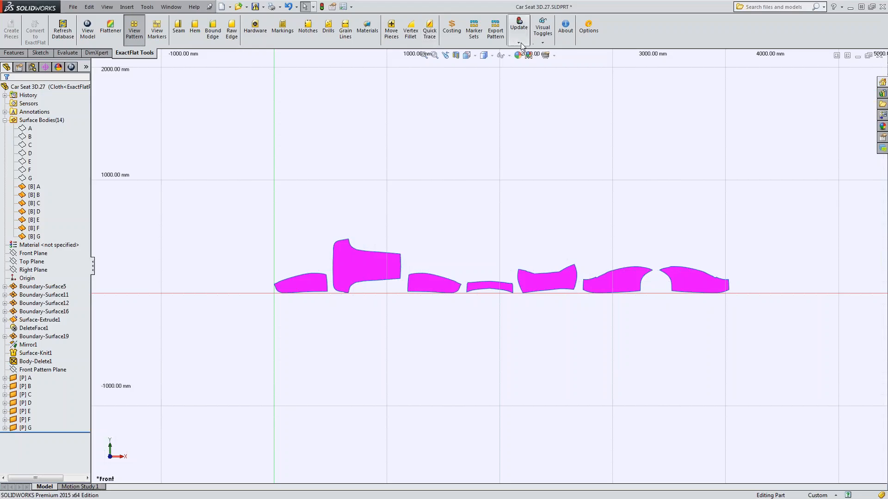
# Regenerate all ExactFlat pattern pieces, and revert the file to a normal SOLIDWORKS part by removing all ExactFlat features.
pyautogui.click(519, 43)
pyautogui.click(525, 63)
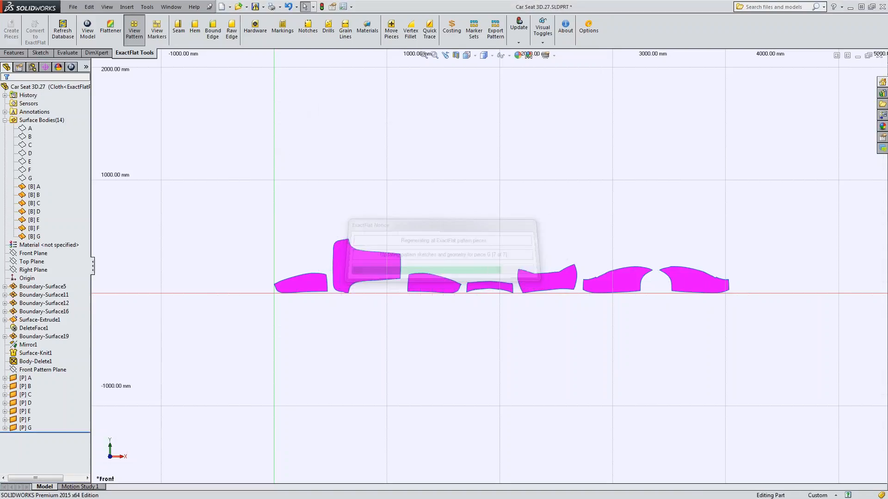
pyautogui.click(127, 6)
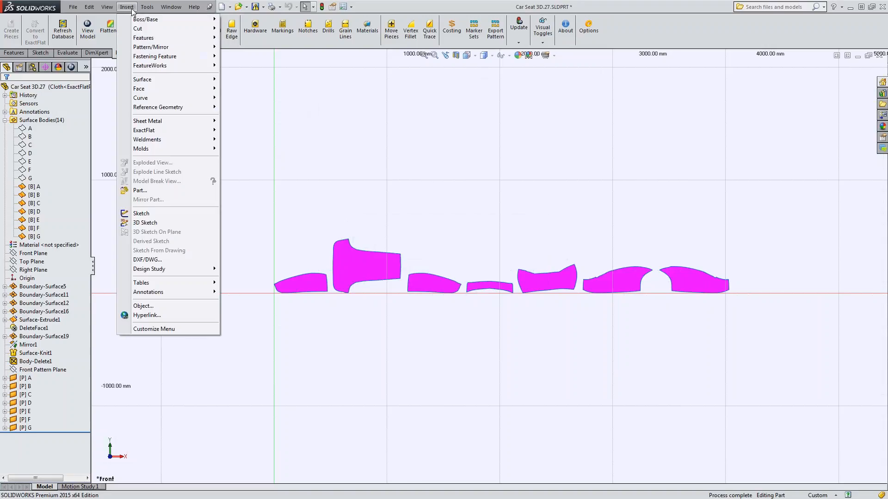
pyautogui.moveTo(185, 130)
pyautogui.click(261, 140)
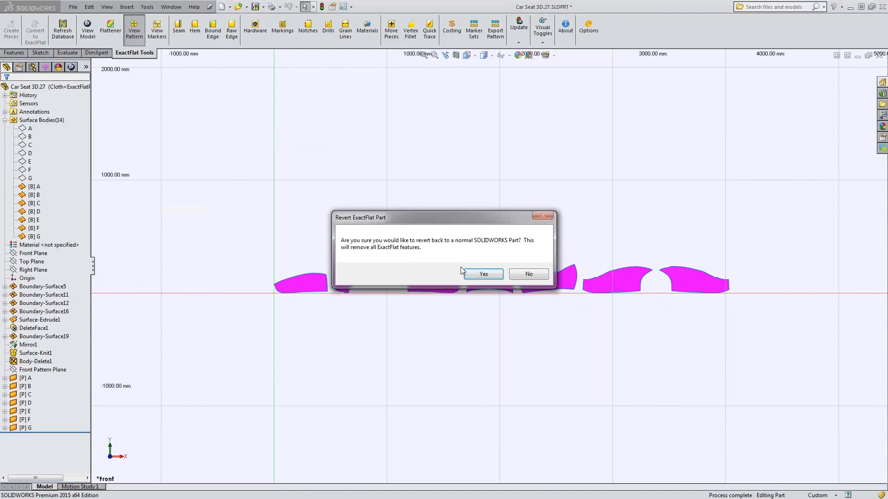
pyautogui.click(483, 274)
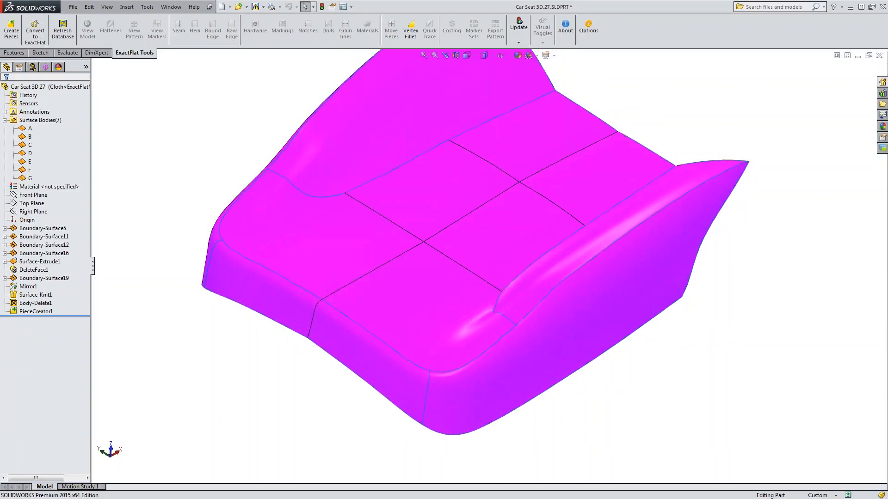
# Set the automatic remesh on conversion to Adaptive in the ExactFlat options.
pyautogui.click(588, 27)
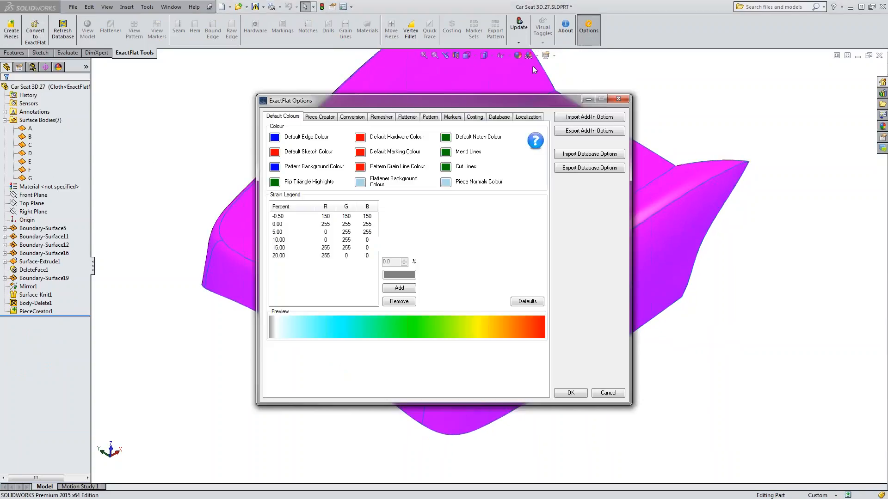
pyautogui.click(357, 119)
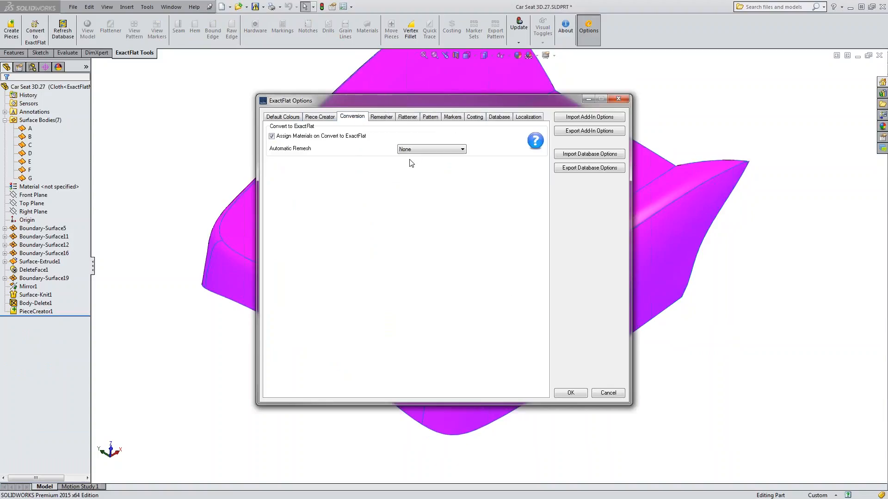
pyautogui.click(419, 151)
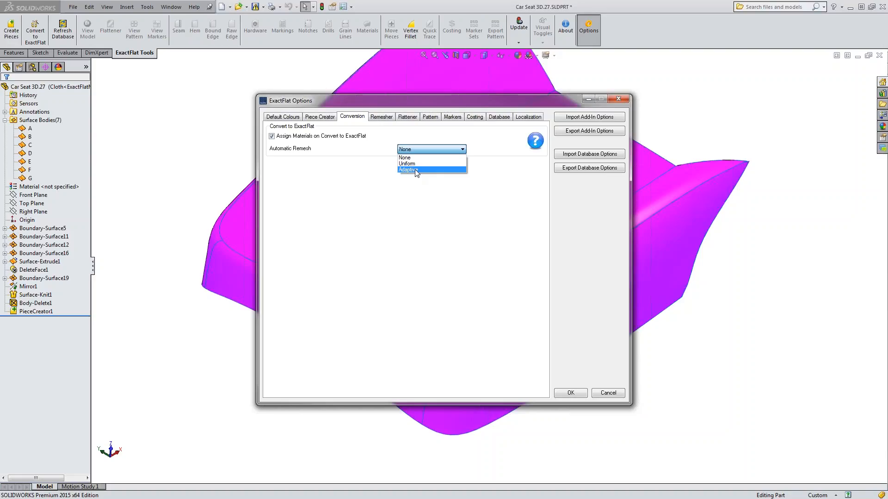
pyautogui.click(415, 169)
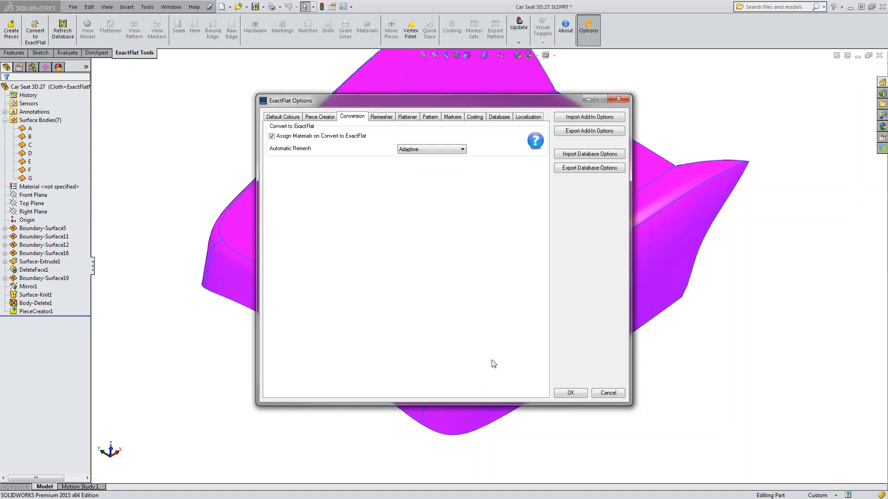
pyautogui.click(576, 394)
# Convert the seat to an ExactFlat file, assigning the Automotive material EF Sample - Laminate 47 to all seven pieces.
pyautogui.moveTo(200, 121)
pyautogui.mouseDown(button='middle')
pyautogui.moveTo(190, 141)
pyautogui.moveTo(211, 111)
pyautogui.mouseUp(button='middle')
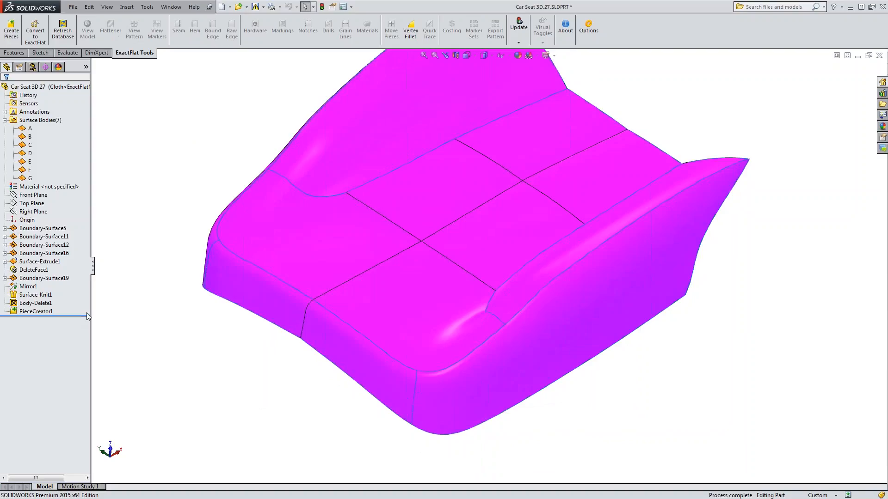
pyautogui.click(35, 33)
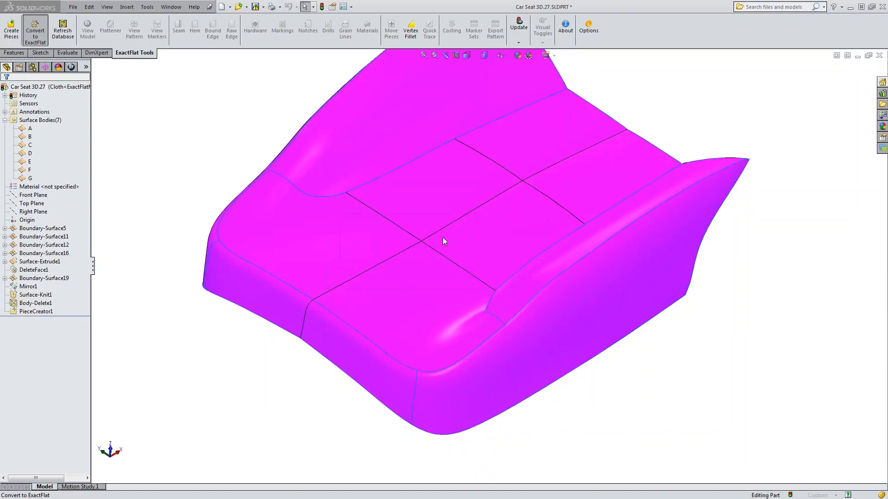
pyautogui.click(354, 202)
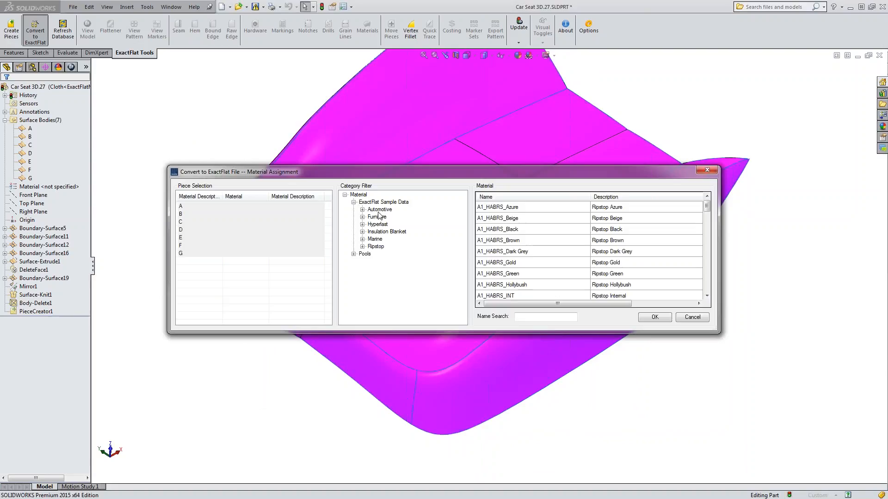
pyautogui.click(380, 210)
pyautogui.click(518, 209)
pyautogui.click(655, 316)
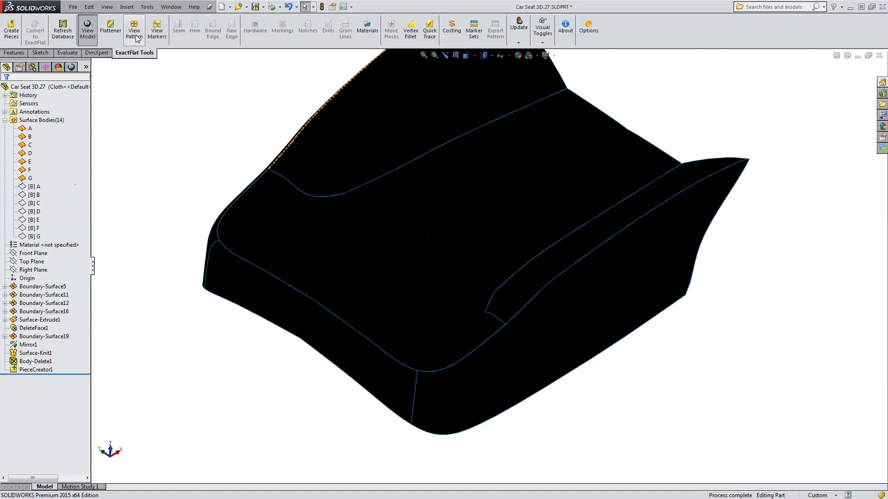
# Open the flattener and examine the adaptive mesh and strain colours on the seat from above and from the side.
pyautogui.click(116, 30)
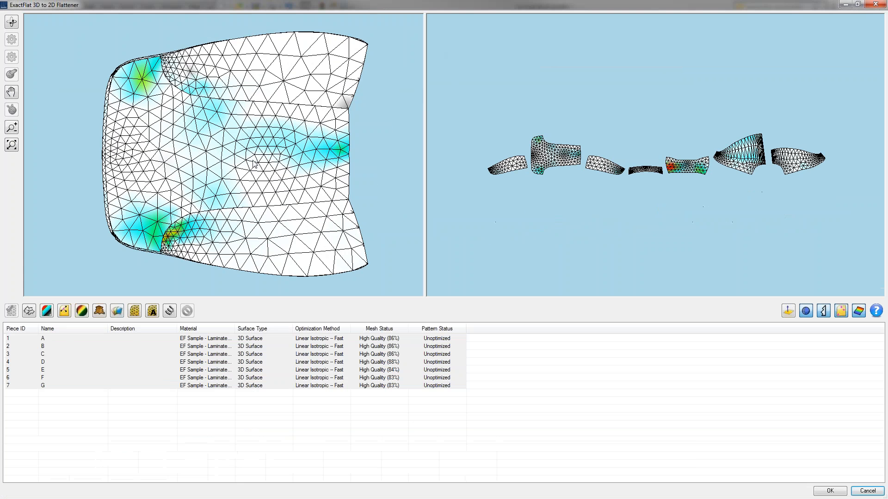
pyautogui.moveTo(147, 267); pyautogui.dragTo(232, 188, button='middle')
pyautogui.moveTo(188, 124); pyautogui.dragTo(164, 163, button='middle')
pyautogui.moveTo(297, 184); pyautogui.dragTo(295, 145, button='middle')
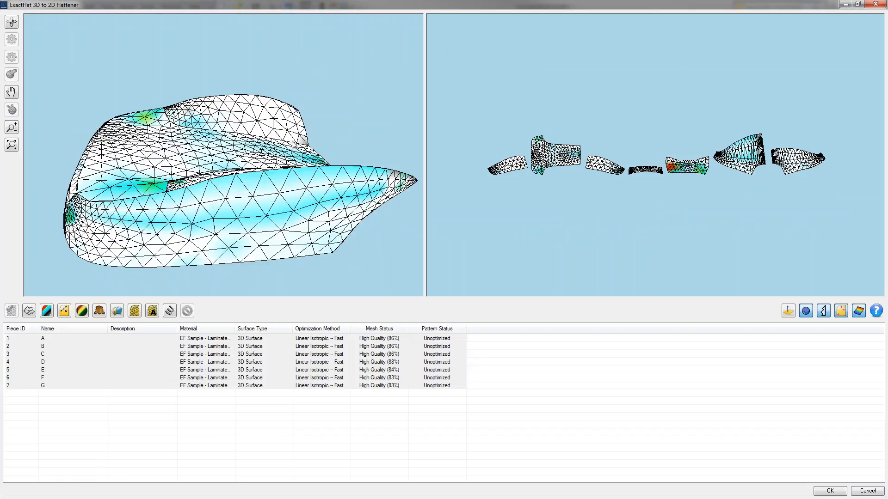
pyautogui.moveTo(375, 213); pyautogui.dragTo(374, 193, button='middle')
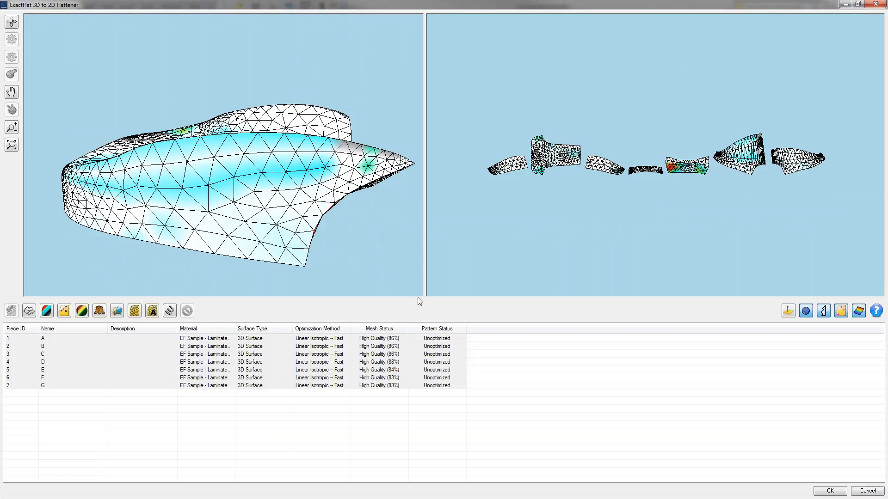
# Optimize the flattening of all seven pieces and accept the flattened patterns.
pyautogui.click(169, 313)
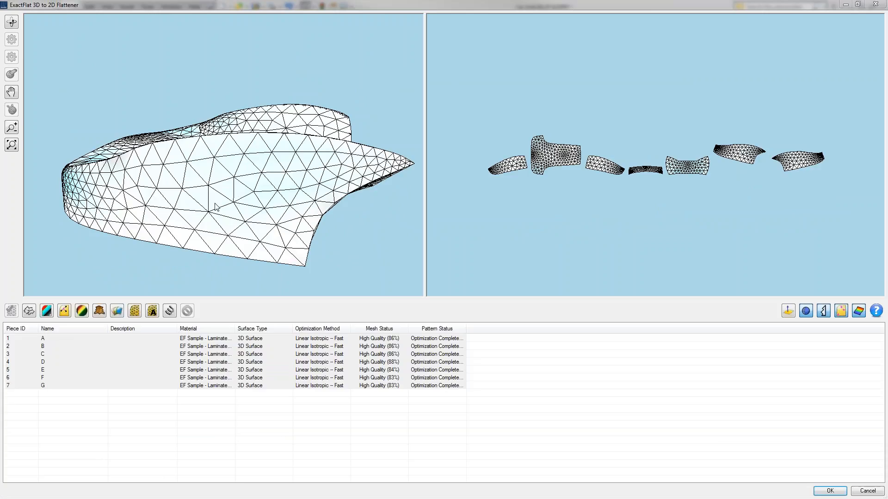
pyautogui.moveTo(168, 196); pyautogui.dragTo(410, 245)
pyautogui.click(831, 491)
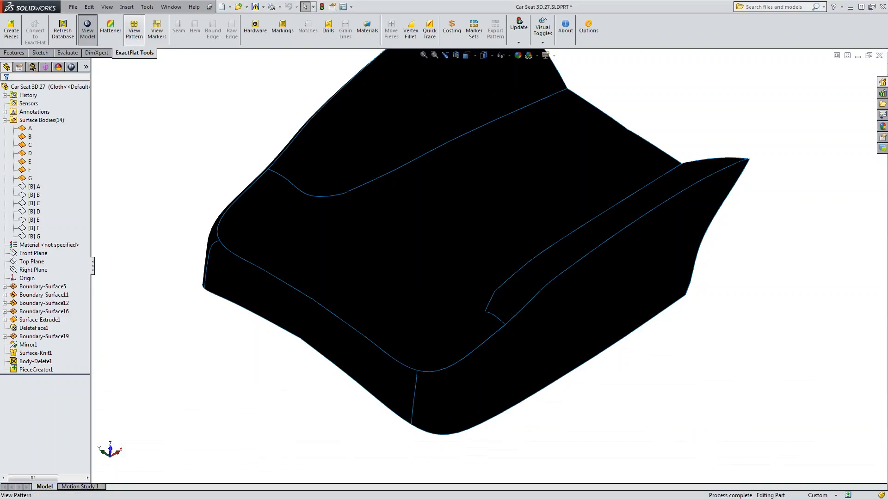
# Show the flat pattern layout, move centre piece B above the row of pieces and rotate it so its wide end points up.
pyautogui.click(131, 33)
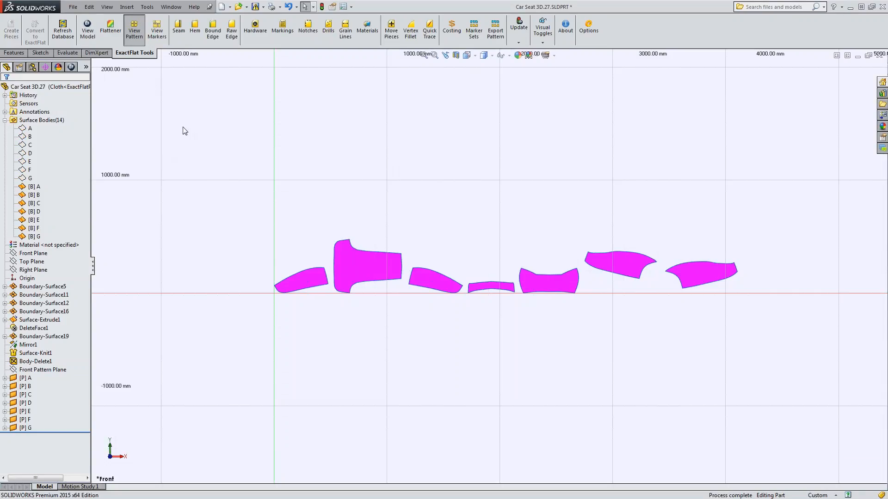
pyautogui.click(390, 37)
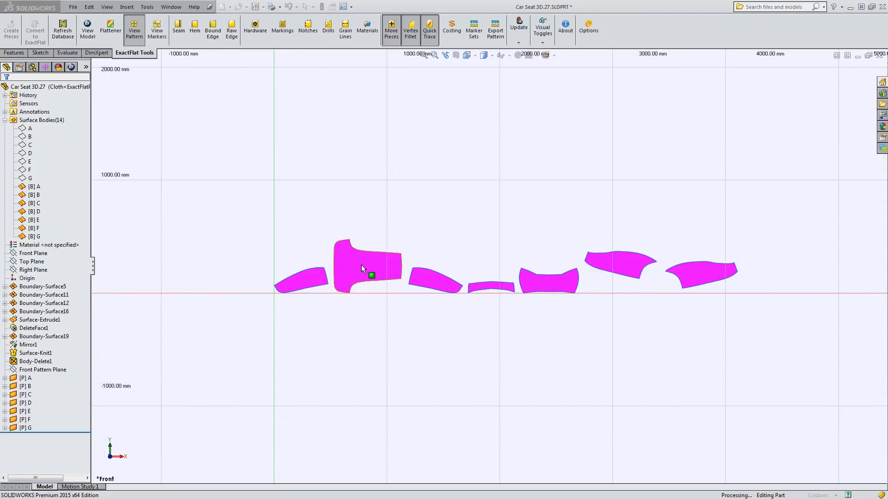
pyautogui.moveTo(361, 268); pyautogui.dragTo(398, 172)
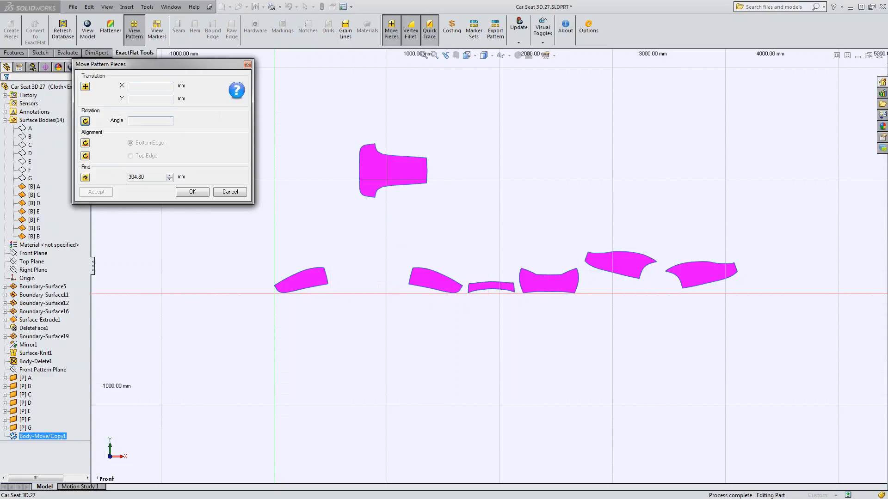
pyautogui.moveTo(416, 173); pyautogui.dragTo(384, 204)
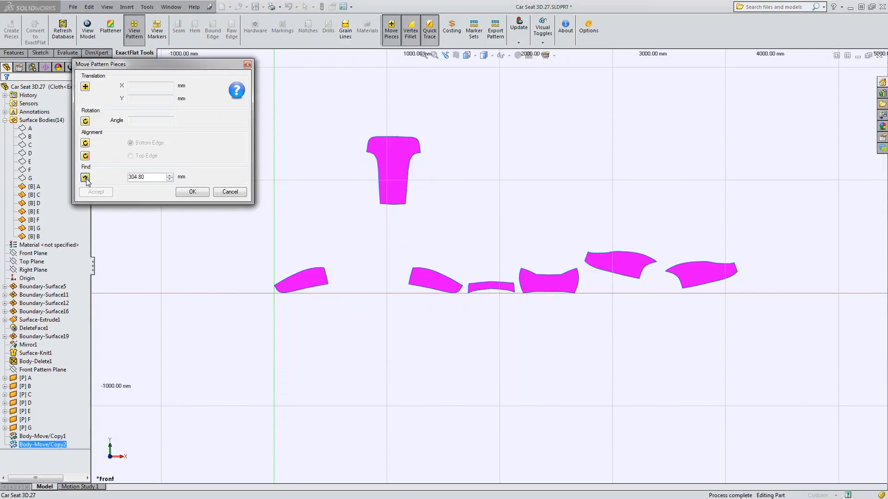
# Find the mating pieces A and C for centre piece B's two long side edges, placing them at a 50 mm offset.
pyautogui.moveTo(149, 178); pyautogui.dragTo(104, 177)
pyautogui.write('50')
pyautogui.click(408, 177)
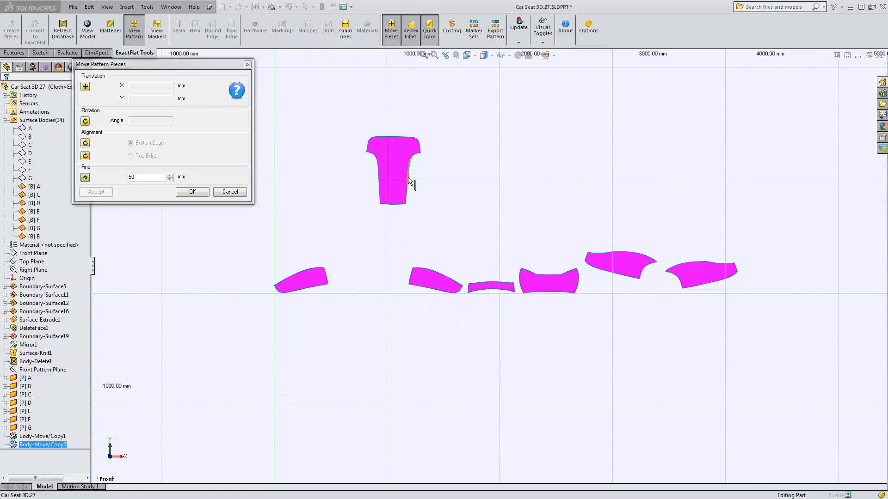
pyautogui.click(408, 180)
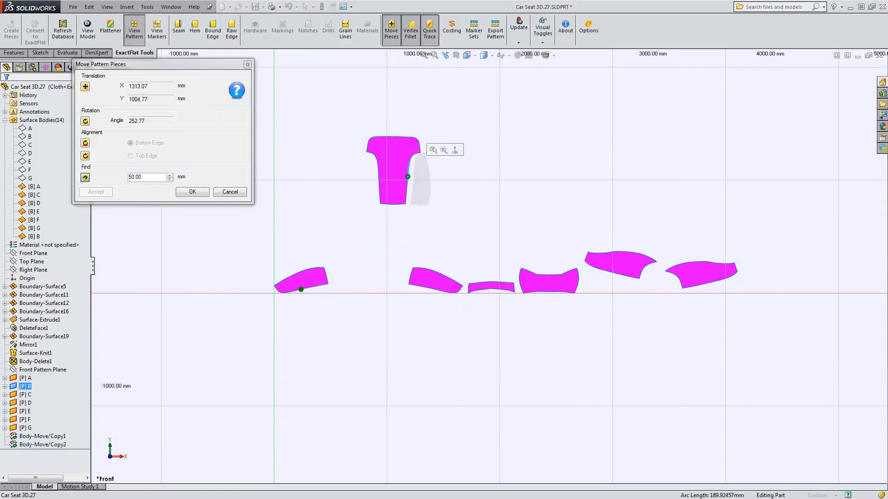
pyautogui.click(378, 179)
# Find the mating pieces D and E for centre piece B's ends, and G and F for the outer edges of A and C.
pyautogui.click(390, 137)
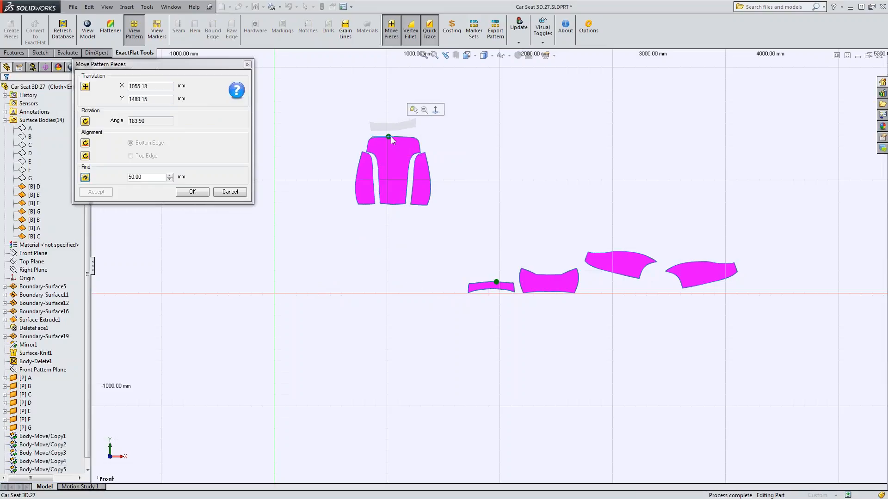
pyautogui.click(393, 206)
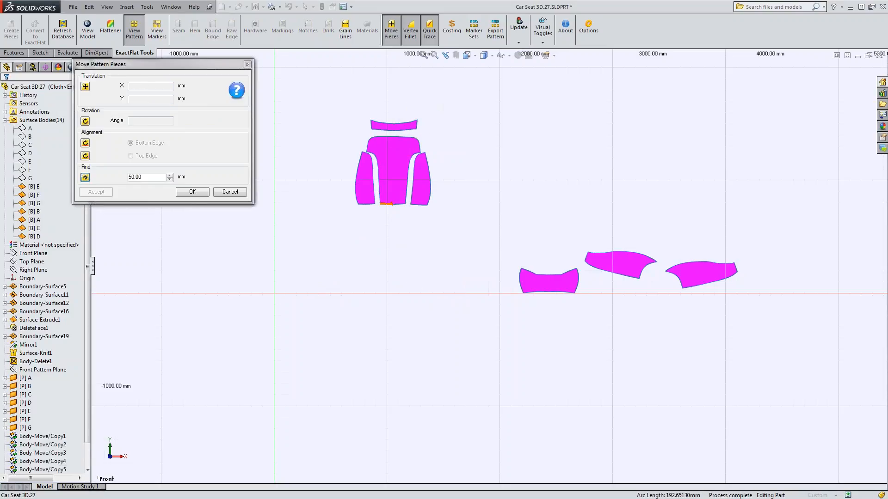
pyautogui.click(428, 167)
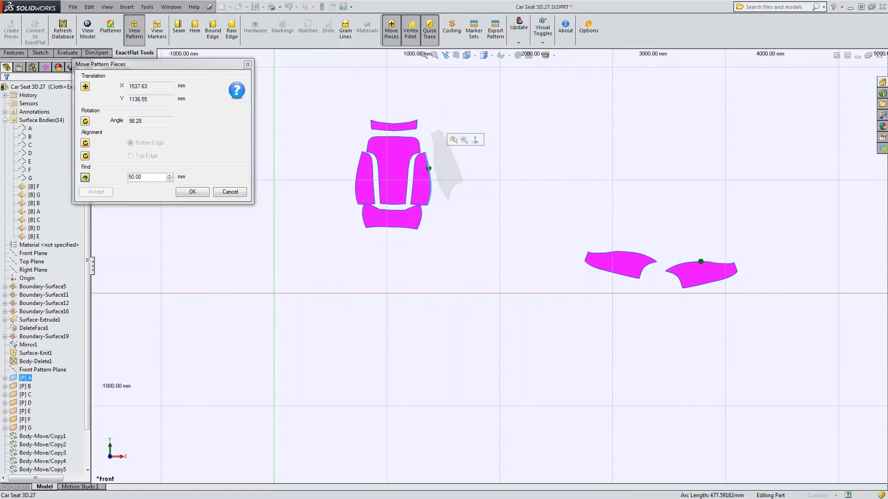
pyautogui.click(358, 170)
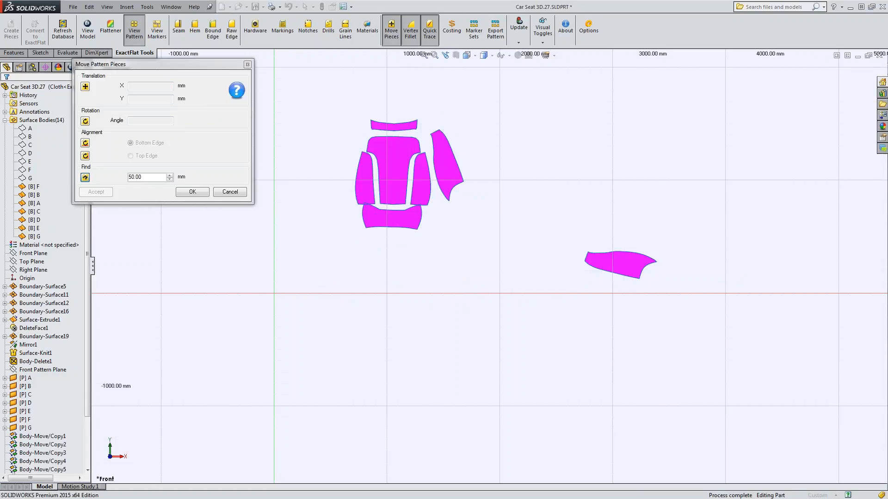
pyautogui.click(358, 170)
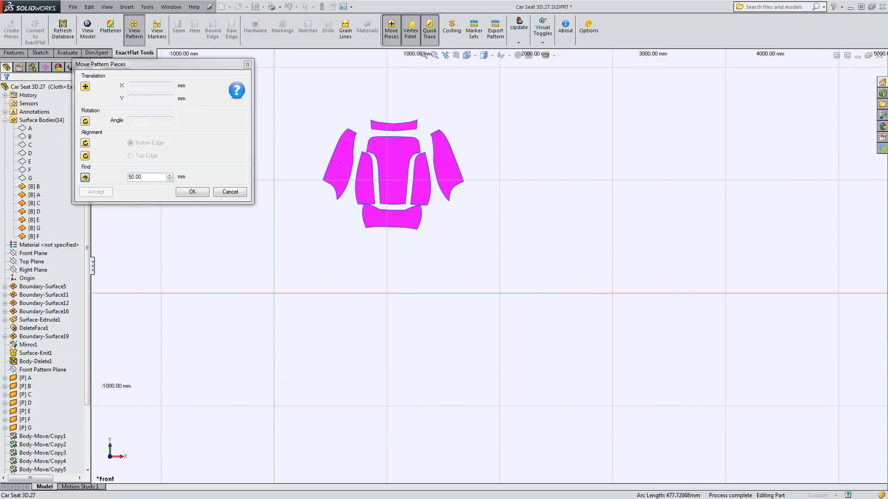
# Spread pieces F, C, E, G, A and D outward around centre piece B to widen the gaps, and accept the layout.
pyautogui.click(335, 169)
pyautogui.click(362, 179)
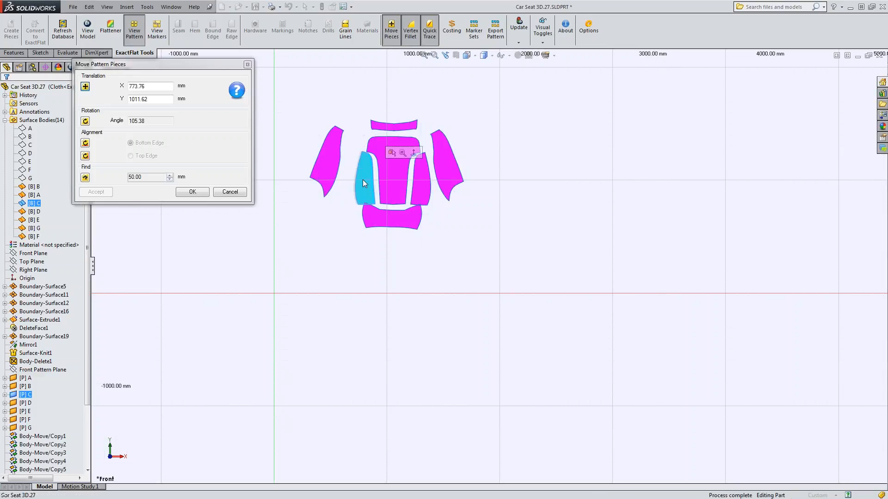
pyautogui.click(392, 224)
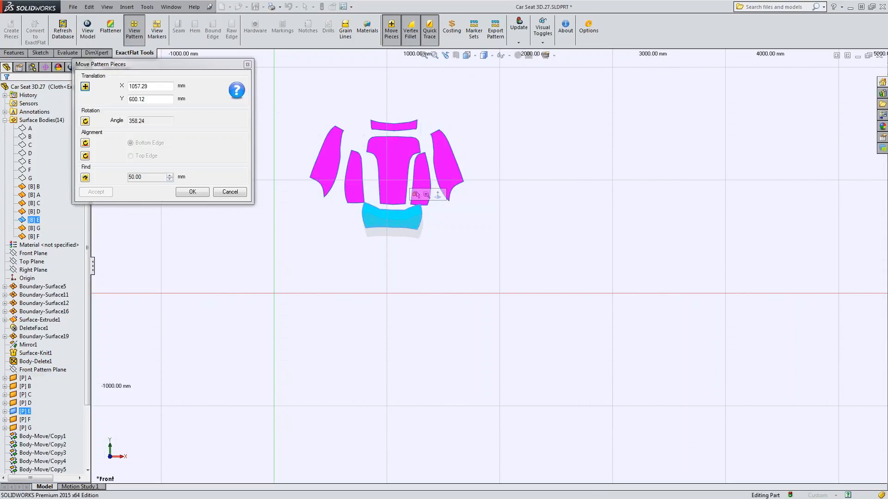
pyautogui.click(450, 169)
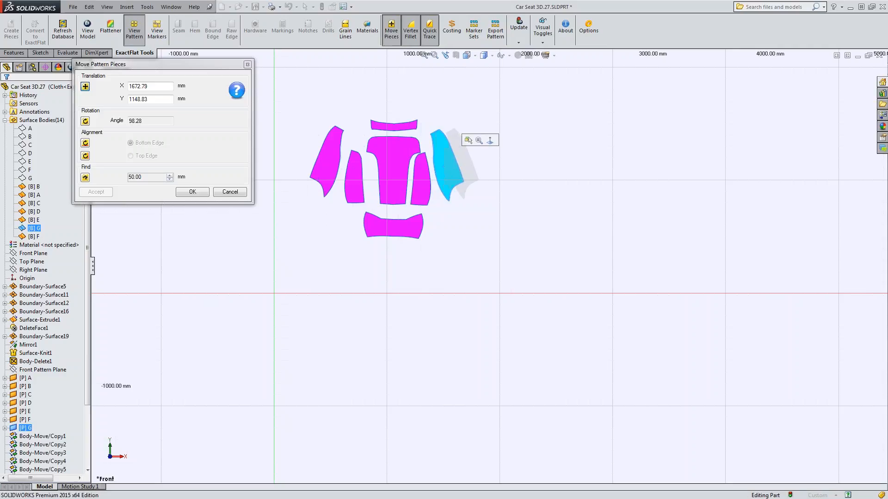
pyautogui.click(428, 180)
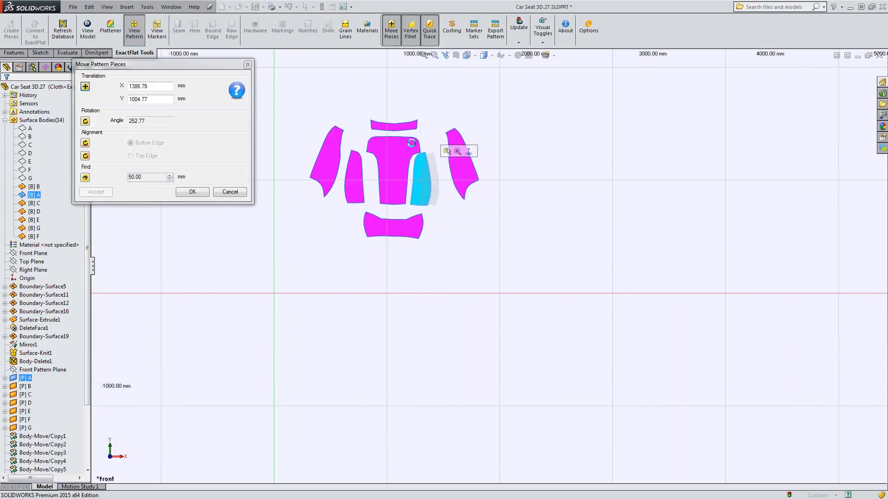
pyautogui.click(430, 180)
pyautogui.click(390, 122)
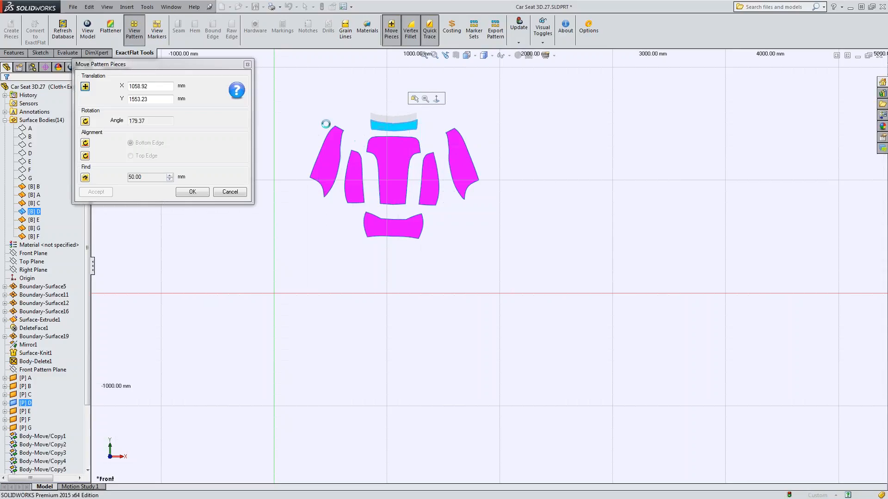
pyautogui.click(193, 192)
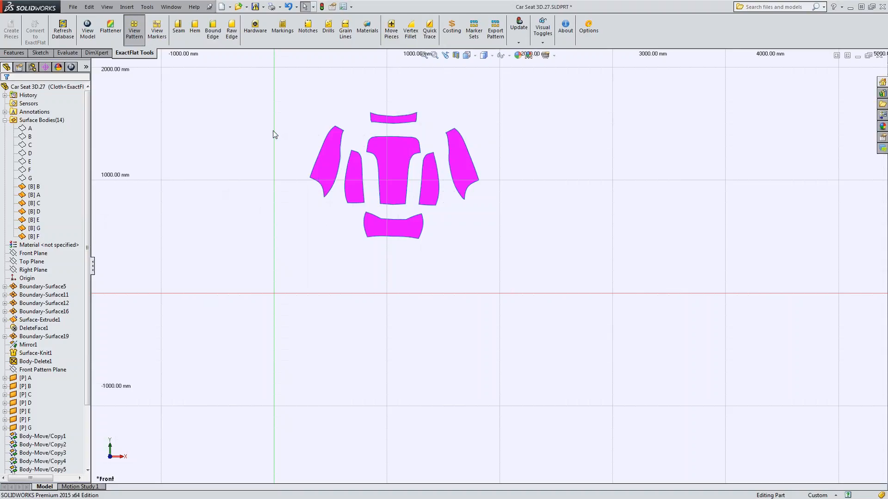
# Delete the T1 Edge Type label from the default edge labels in the ExactFlat pattern options.
pyautogui.scroll(-8, 374, 171)
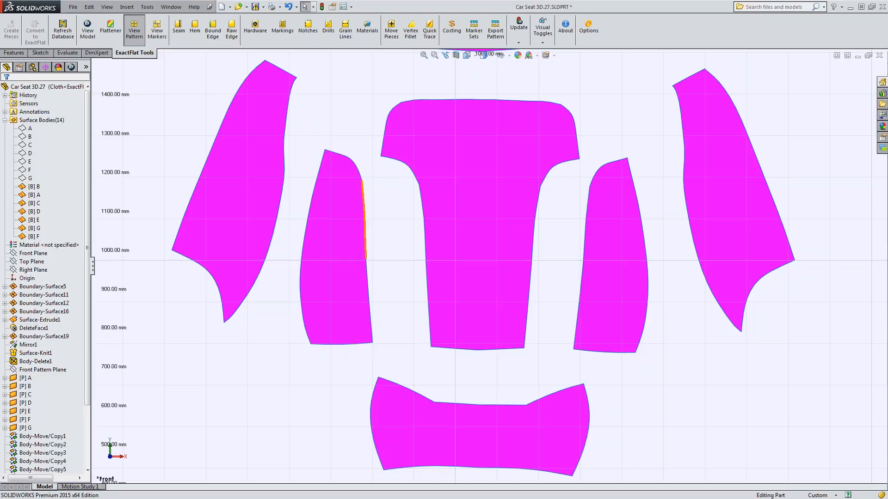
pyautogui.click(343, 227)
pyautogui.click(378, 244)
pyautogui.click(596, 29)
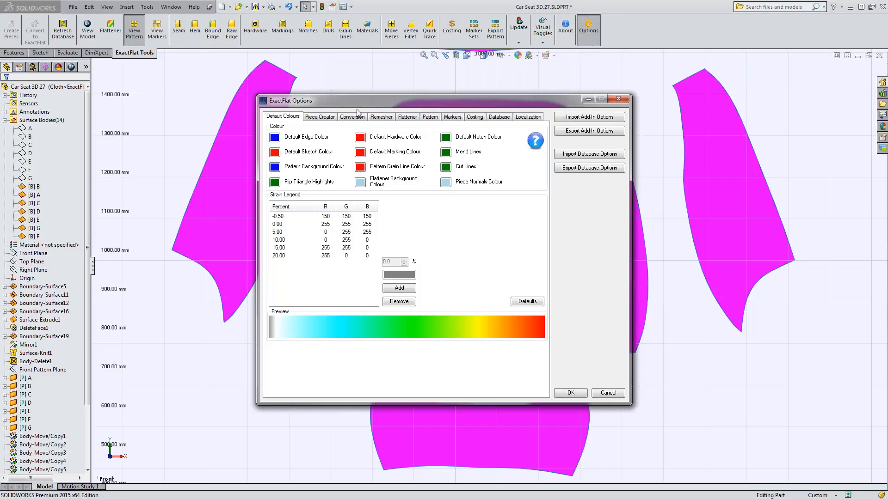
pyautogui.click(430, 117)
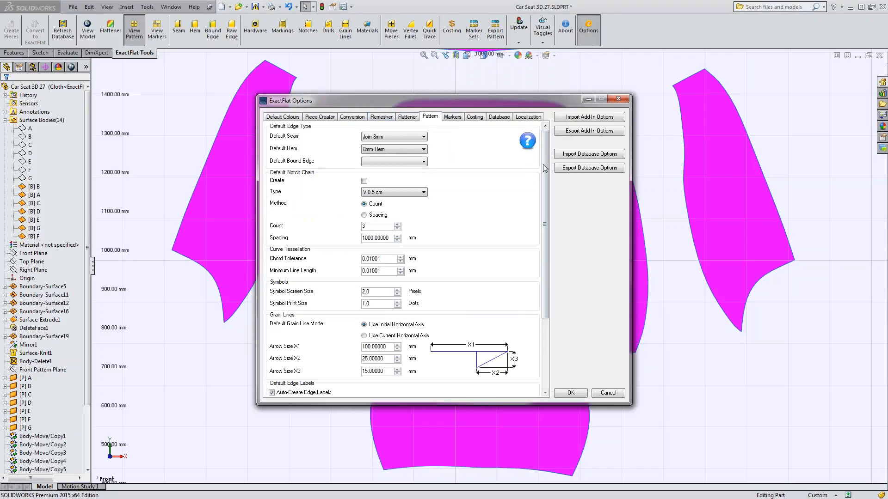
pyautogui.moveTo(546, 167); pyautogui.dragTo(546, 237)
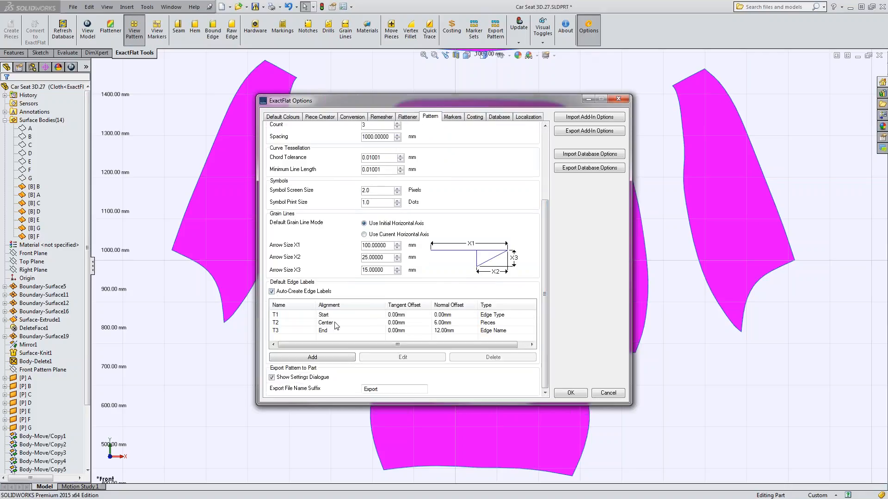
pyautogui.click(346, 317)
pyautogui.click(493, 357)
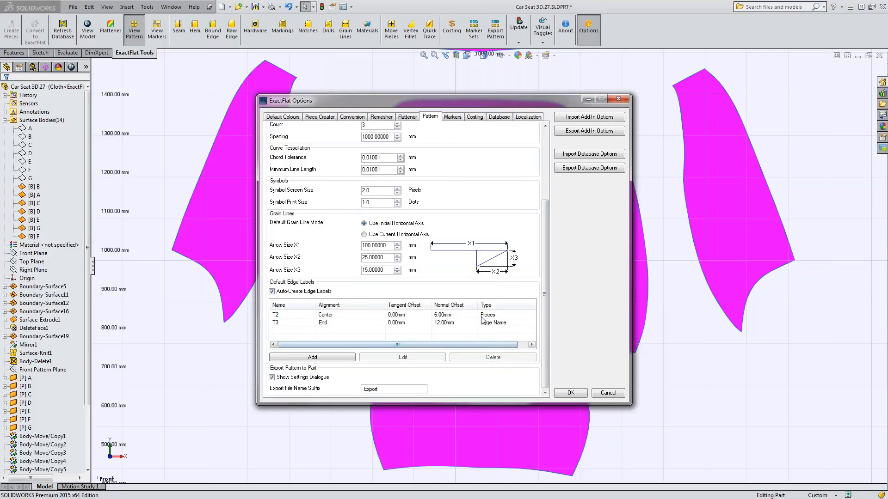
# Delete the remaining T2 Pieces and T3 Edge Name labels from the default edge labels.
pyautogui.click(486, 316)
pyautogui.click(493, 357)
pyautogui.click(486, 316)
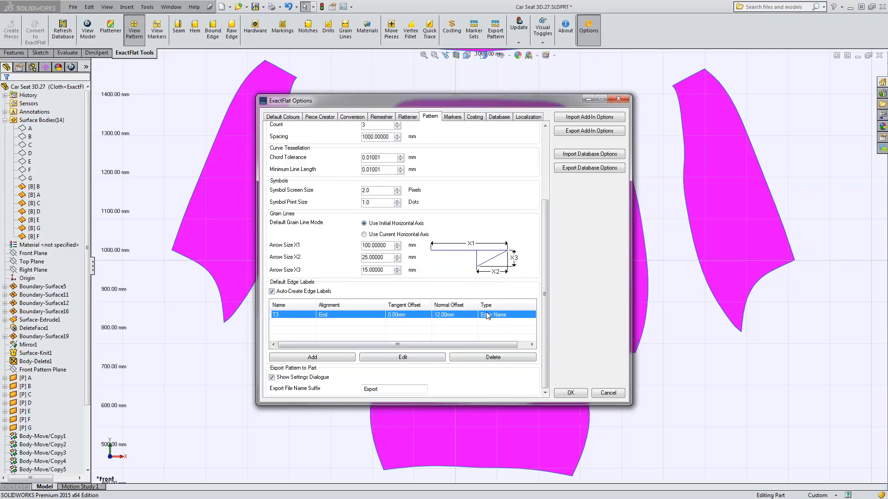
pyautogui.click(488, 358)
# Add a centre-aligned default edge label named Center with the Pieces type, and save the ExactFlat options.
pyautogui.click(313, 357)
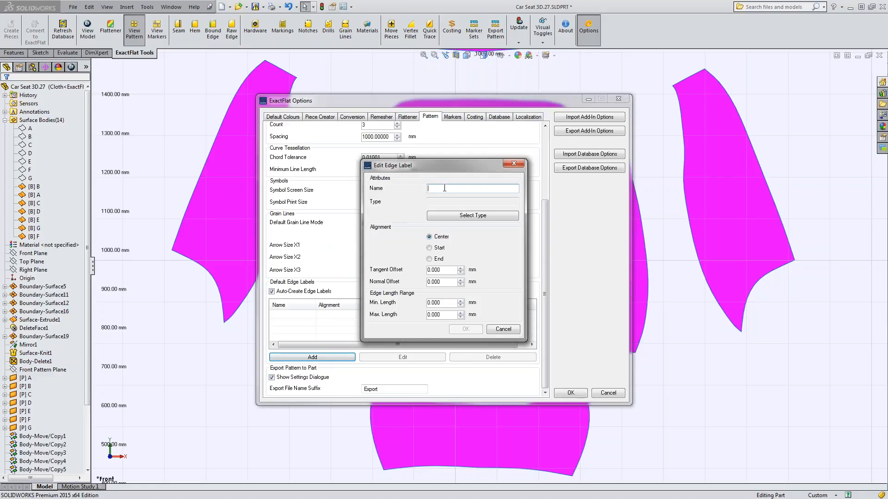
pyautogui.click(446, 215)
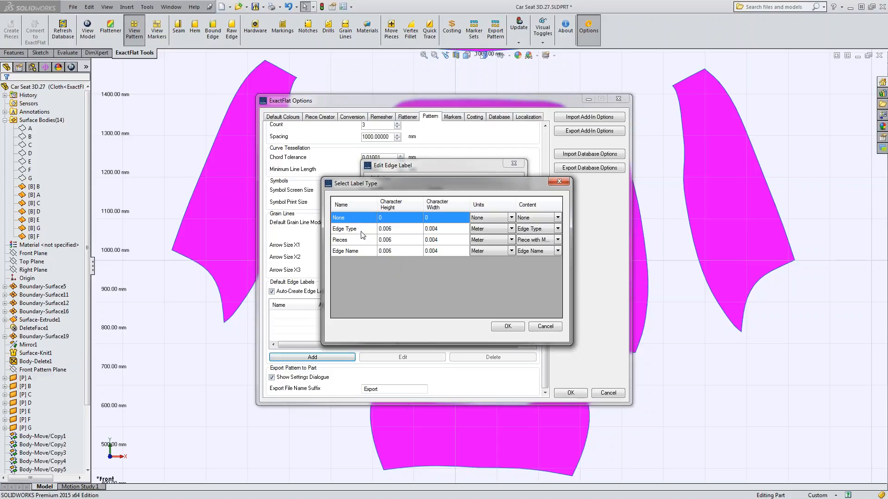
pyautogui.click(359, 231)
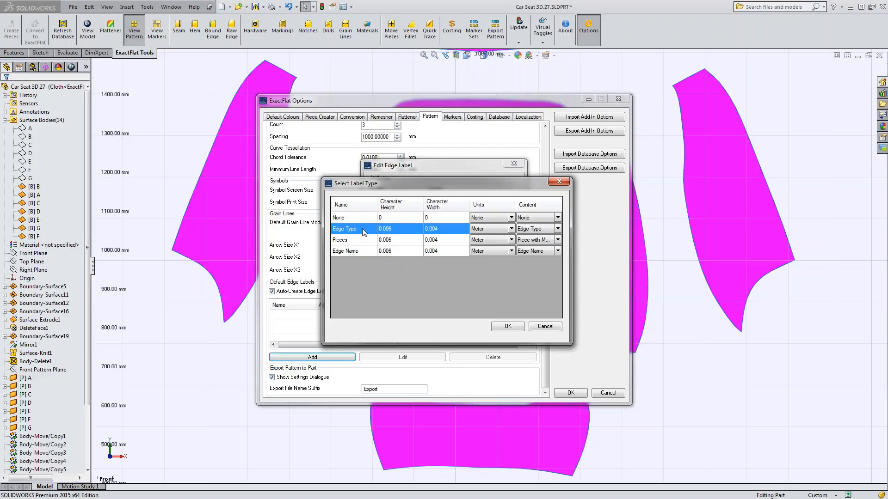
pyautogui.click(354, 240)
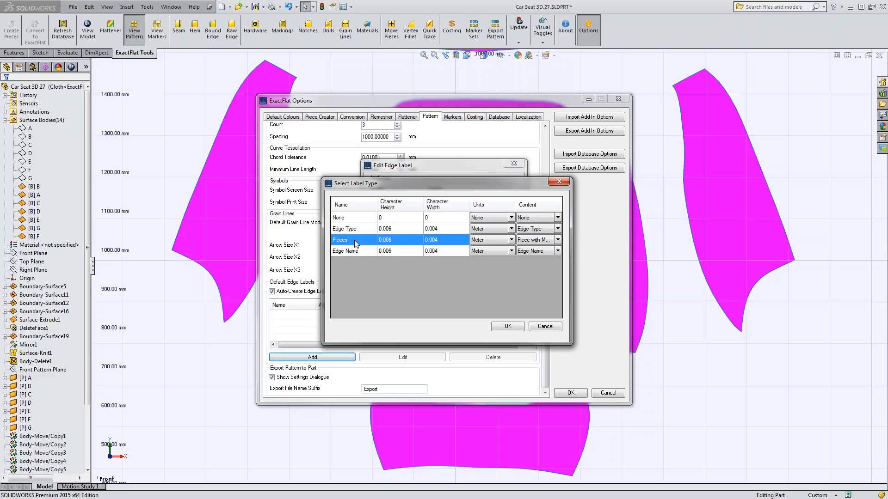
pyautogui.click(368, 252)
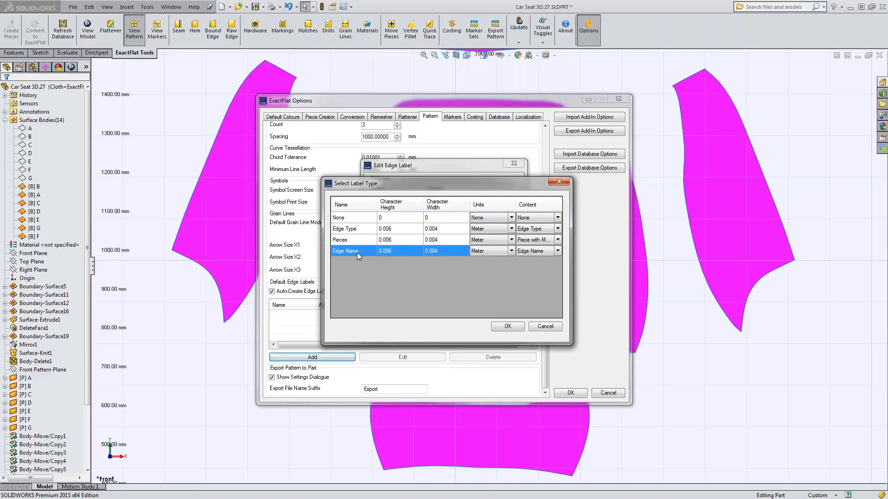
pyautogui.click(363, 242)
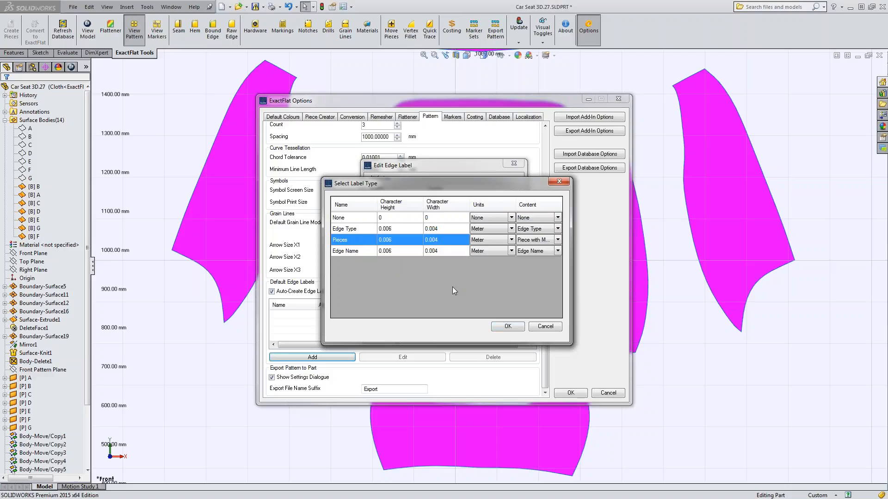
pyautogui.click(515, 329)
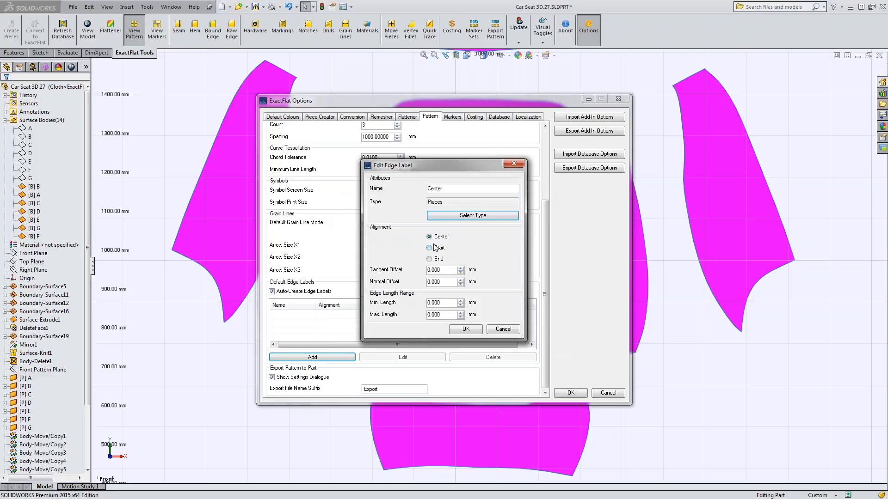
pyautogui.click(442, 283)
pyautogui.click(473, 331)
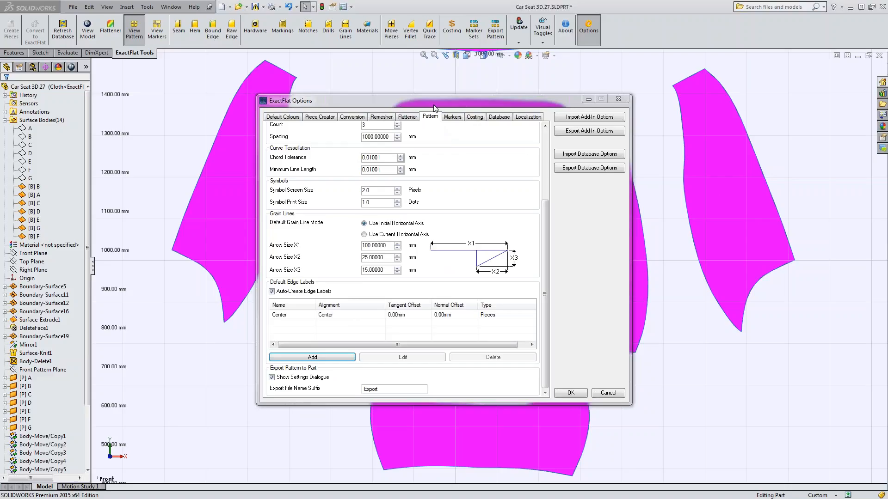
pyautogui.moveTo(436, 100)
pyautogui.mouseDown()
pyautogui.moveTo(432, 77)
pyautogui.moveTo(429, 94)
pyautogui.mouseUp()
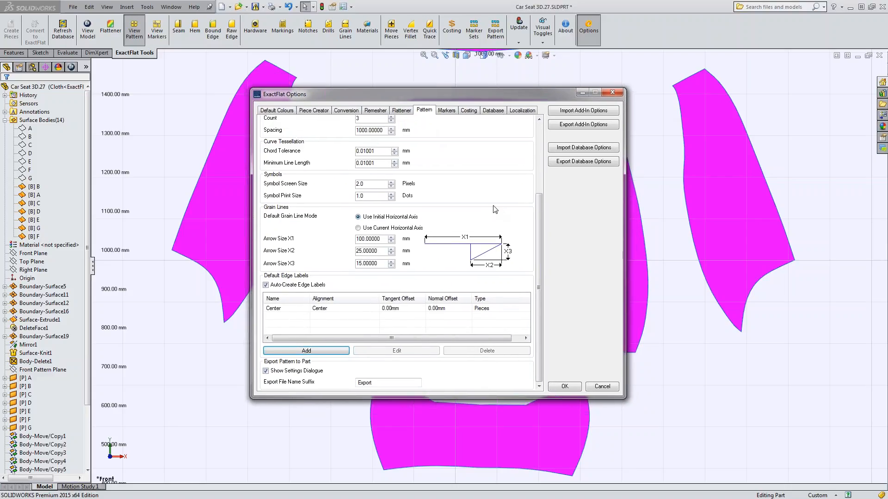
pyautogui.click(355, 309)
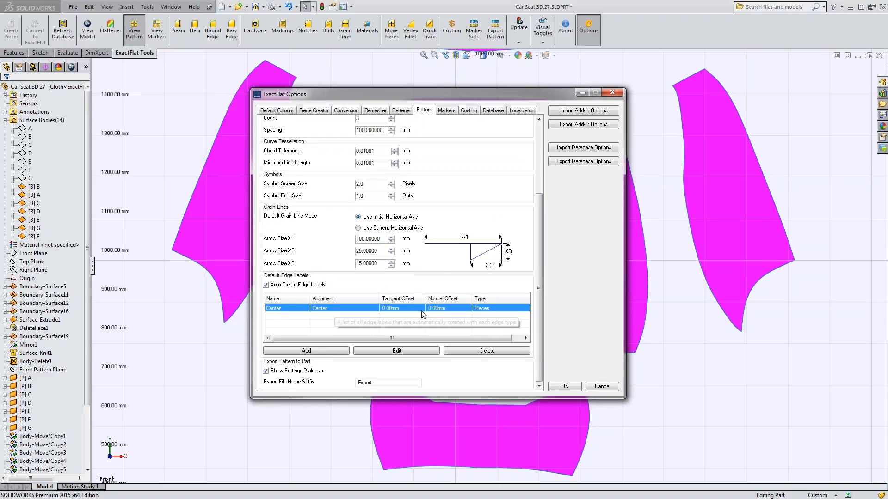
pyautogui.click(565, 387)
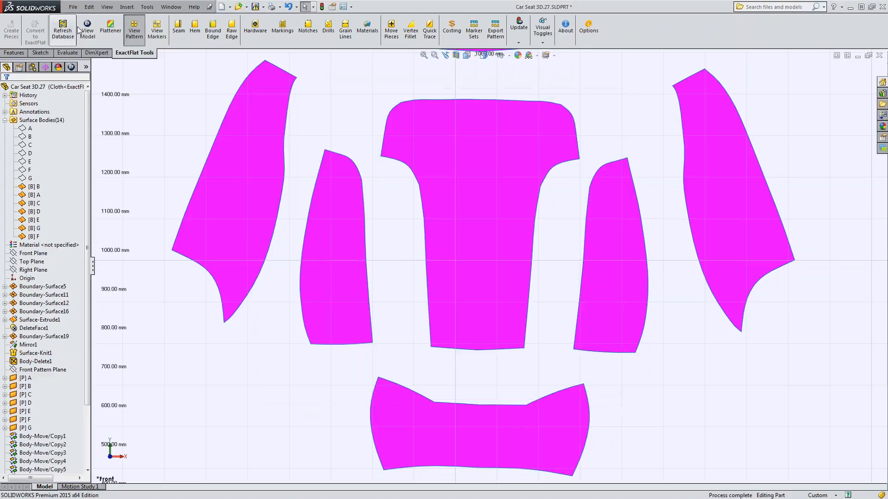
# Create a seam along the three edge segments of piece C facing piece B, with the mating edges of B added automatically.
pyautogui.click(206, 33)
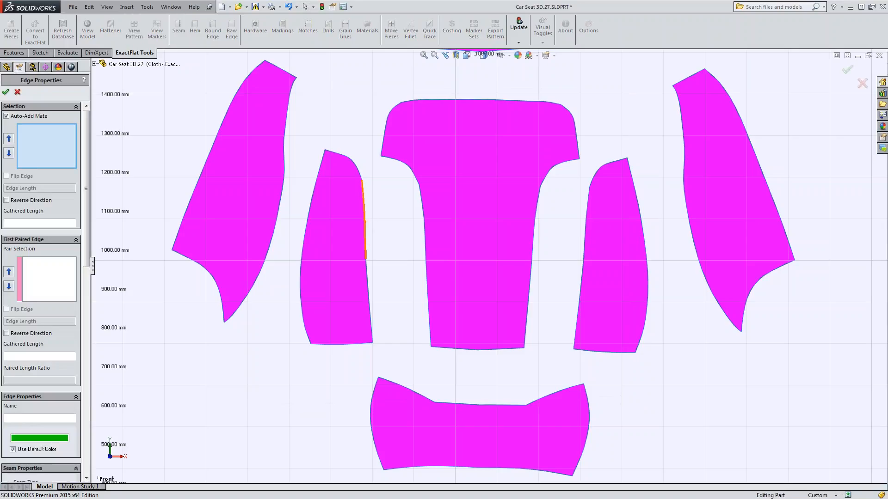
pyautogui.click(357, 171)
pyautogui.click(363, 197)
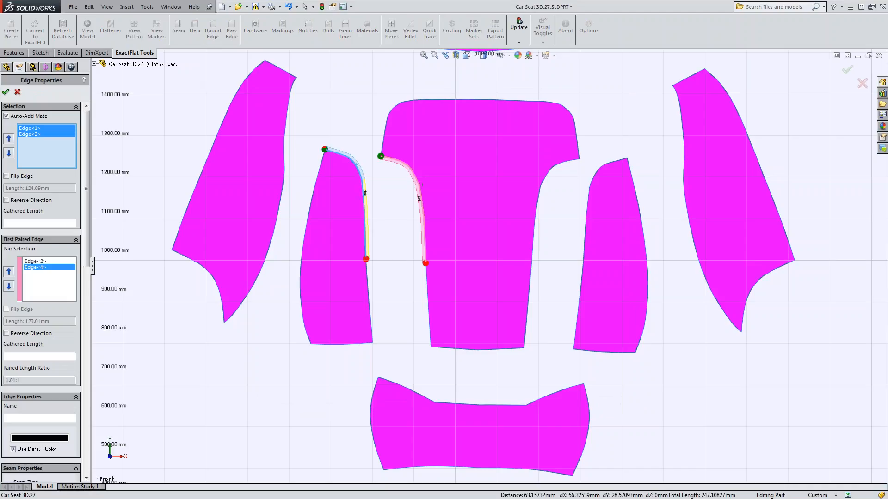
pyautogui.click(368, 284)
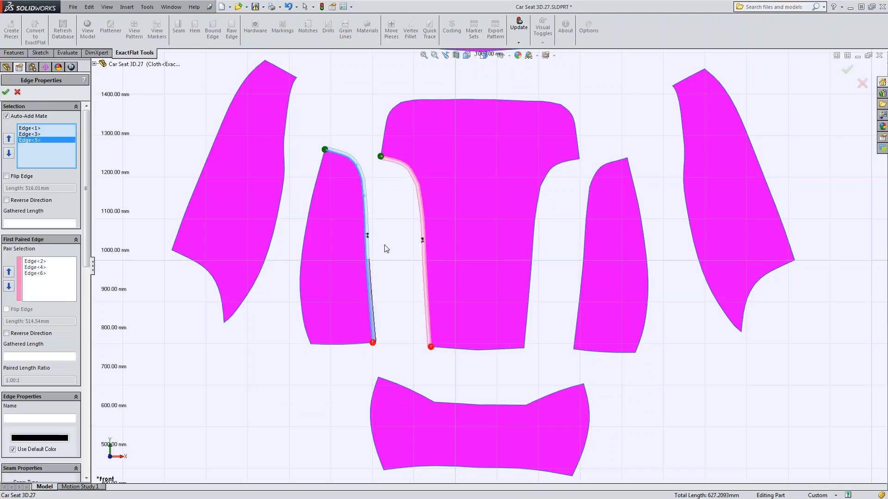
pyautogui.scroll(-10, 385, 246)
pyautogui.scroll(2, 513, 245)
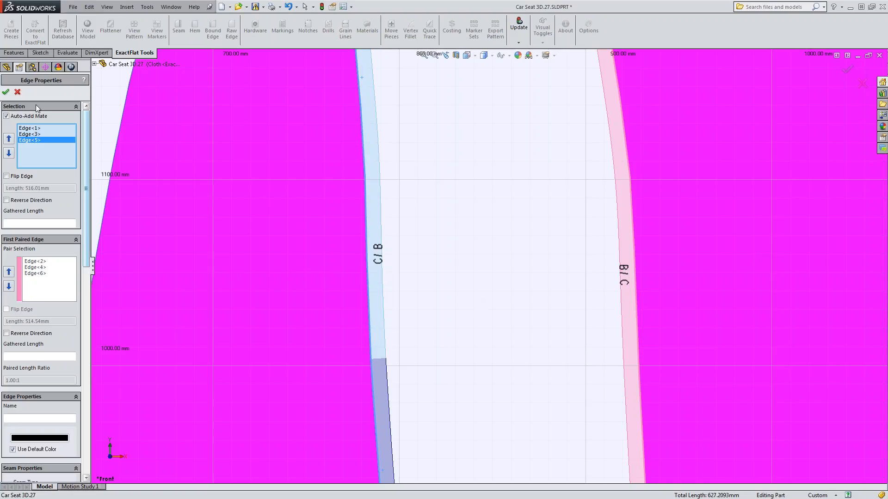
pyautogui.click(6, 92)
# Compare the seam labels between pieces C and B with the piece names by selecting each piece in turn.
pyautogui.click(233, 287)
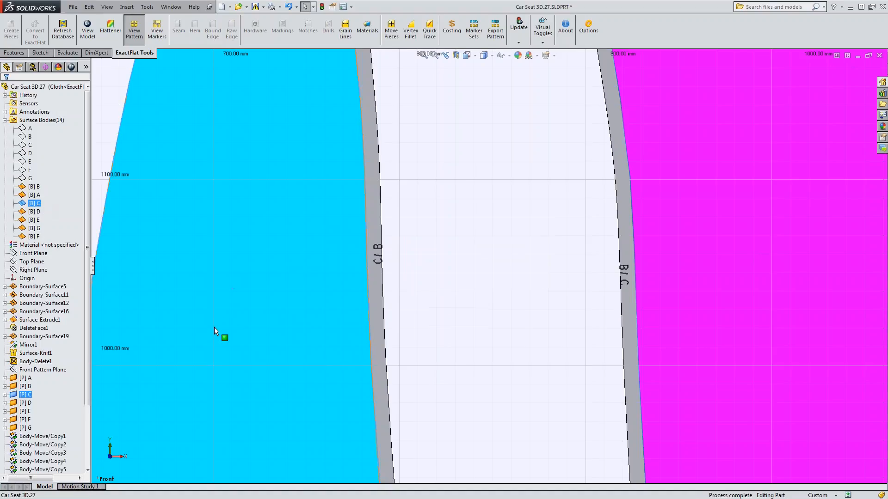
pyautogui.click(511, 317)
pyautogui.click(747, 311)
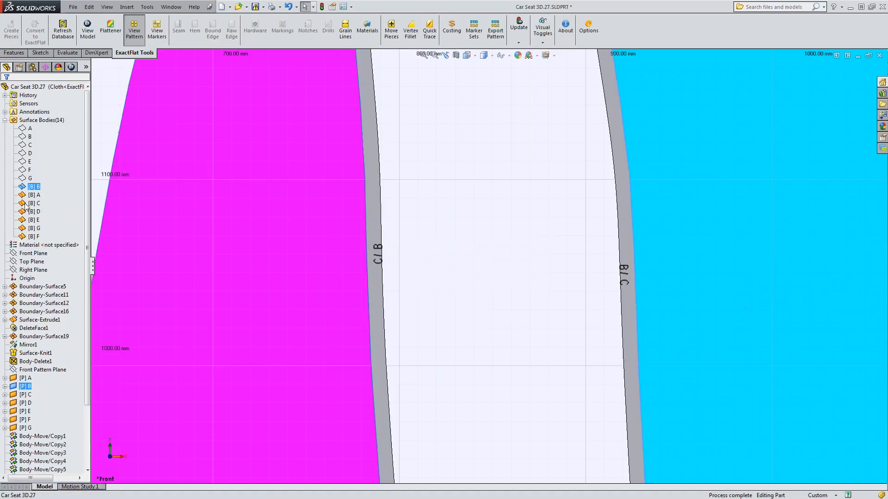
pyautogui.click(464, 287)
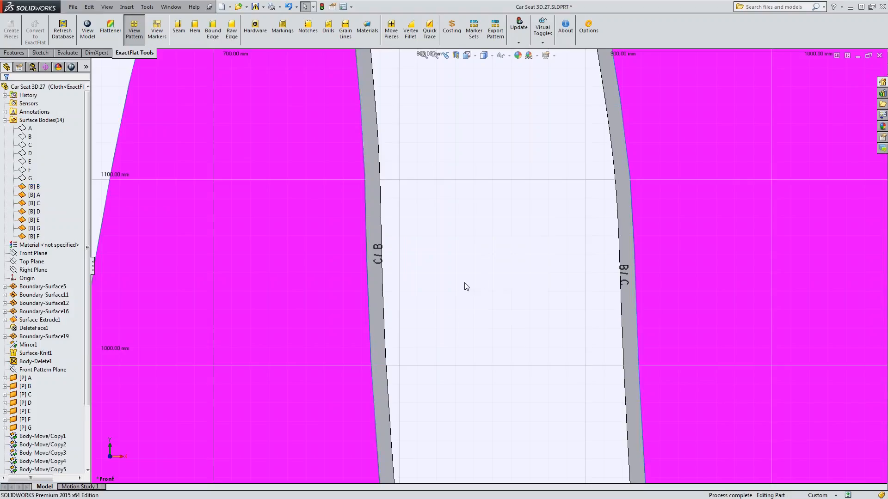
pyautogui.scroll(5, 495, 304)
pyautogui.scroll(-2, 495, 304)
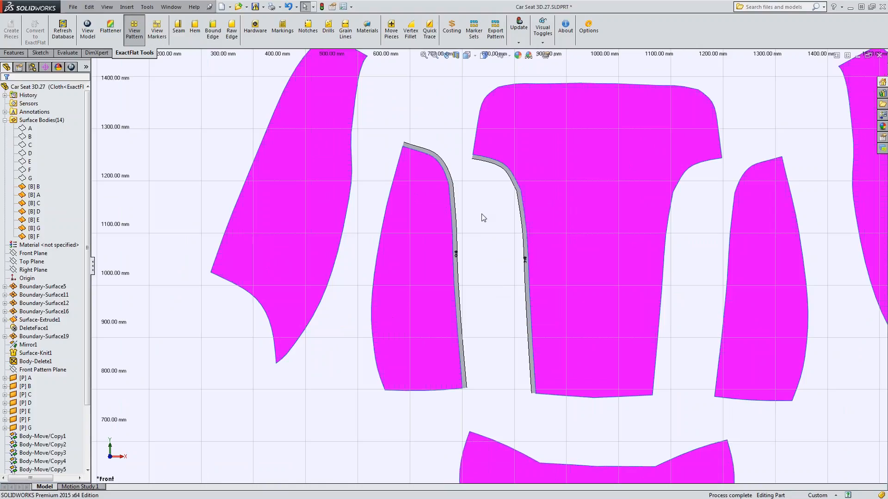
# Review the Center default edge label's alignment, offset and edge length settings in the ExactFlat pattern options, leaving them unchanged.
pyautogui.click(588, 28)
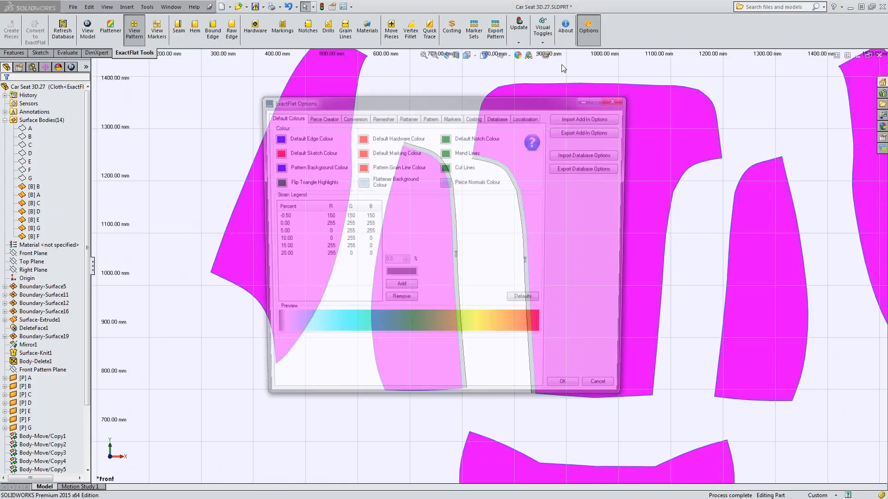
pyautogui.click(429, 117)
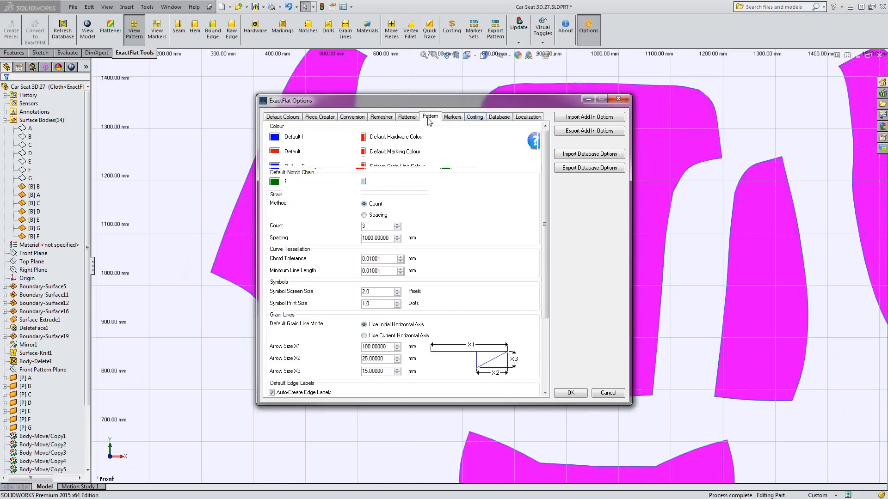
pyautogui.moveTo(547, 237); pyautogui.dragTo(548, 306)
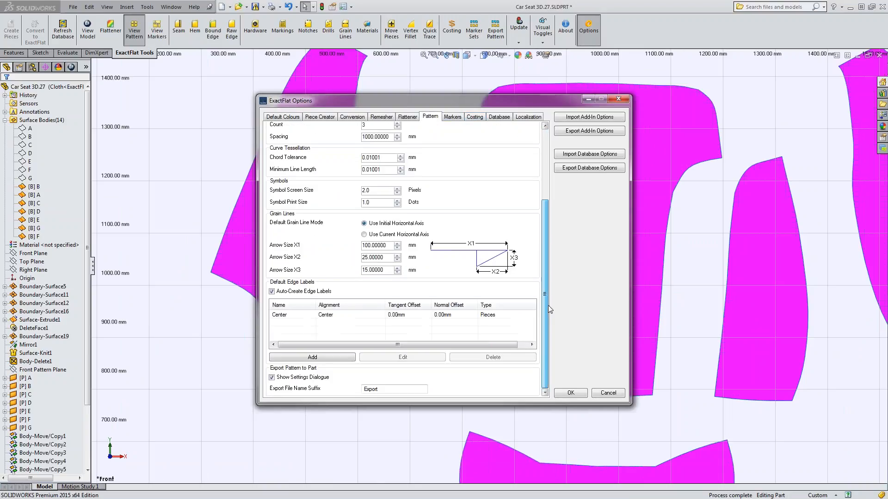
pyautogui.doubleClick(324, 315)
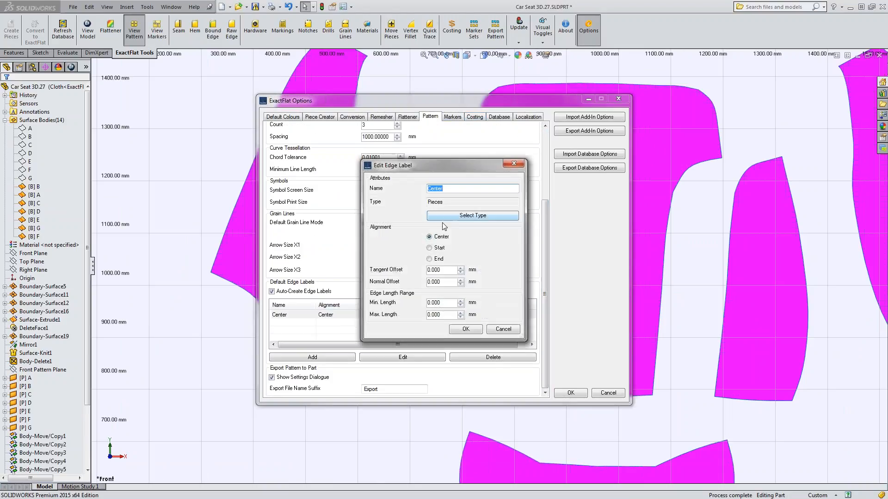
pyautogui.click(440, 282)
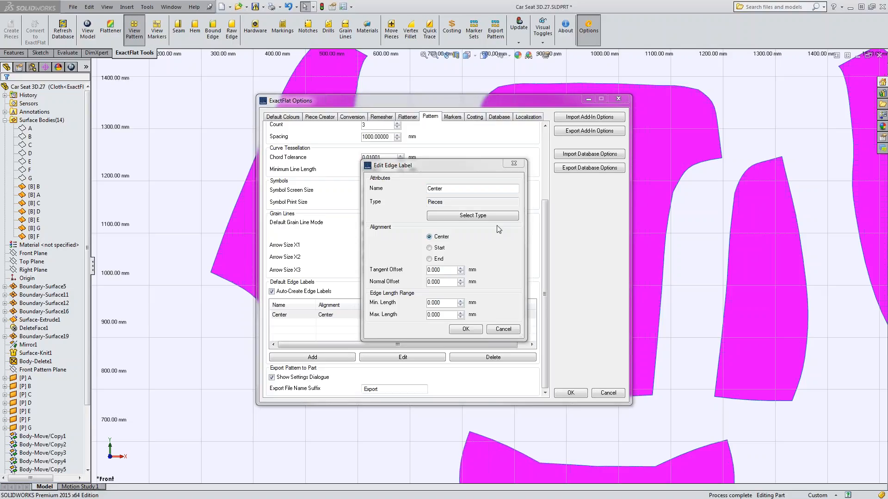
pyautogui.click(514, 163)
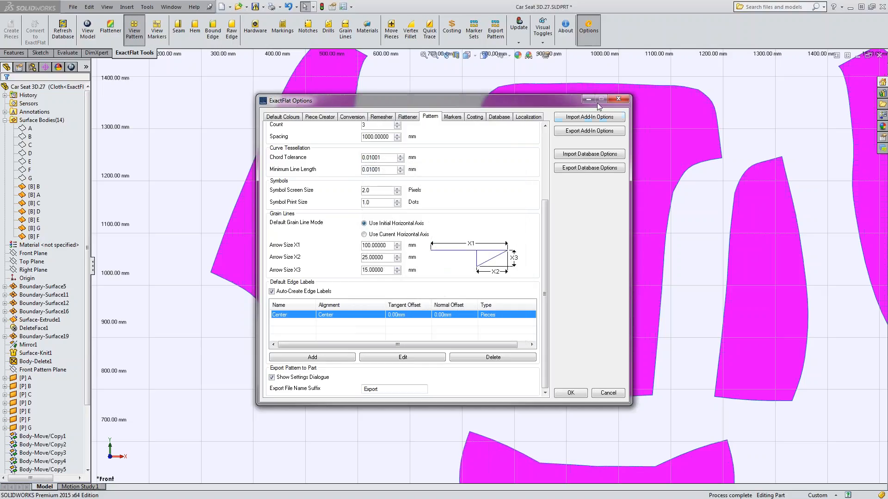
pyautogui.click(618, 99)
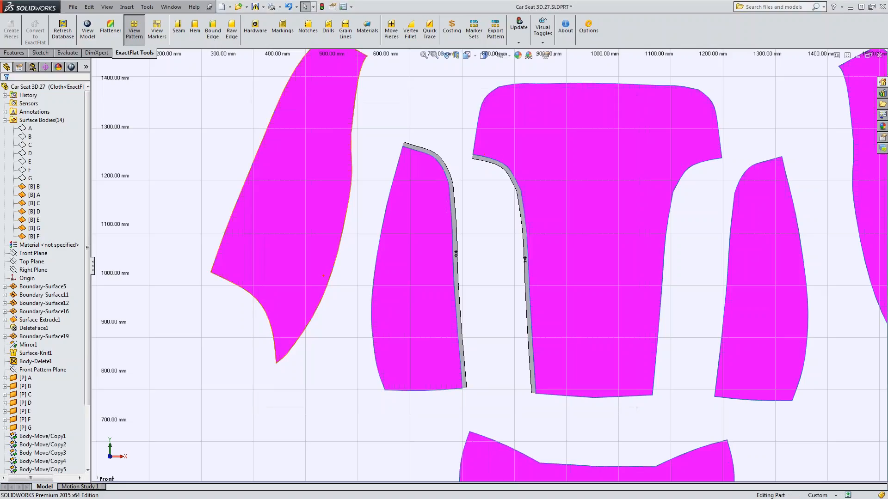
# Examine the label assigned to the seam between pieces C and B in its edge properties, and exit without changes.
pyautogui.click(456, 277)
pyautogui.click(179, 32)
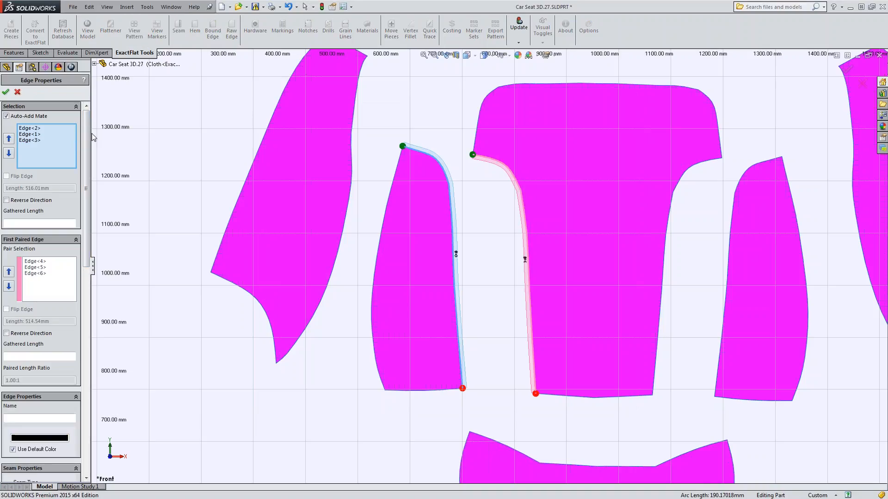
pyautogui.moveTo(87, 138); pyautogui.dragTo(87, 360)
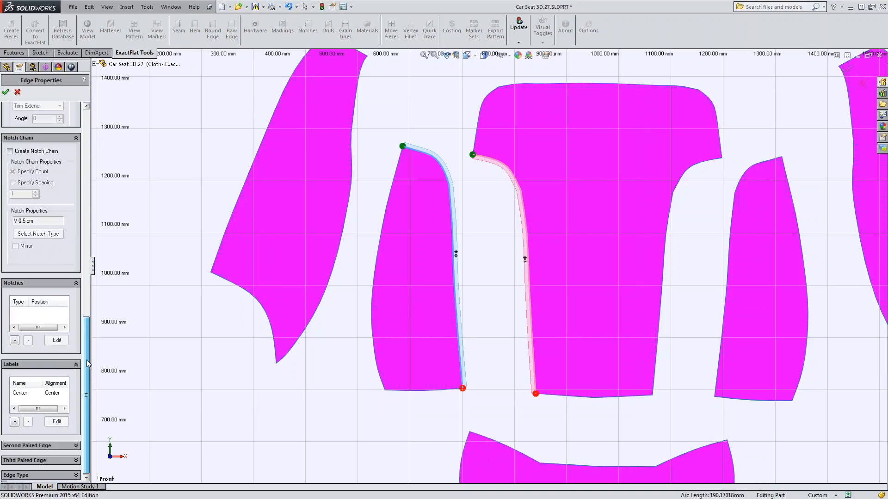
pyautogui.click(47, 394)
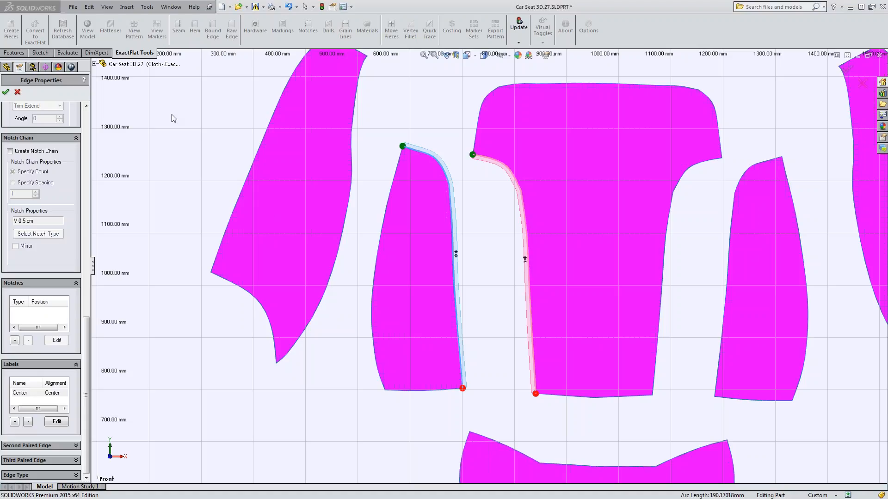
pyautogui.click(18, 93)
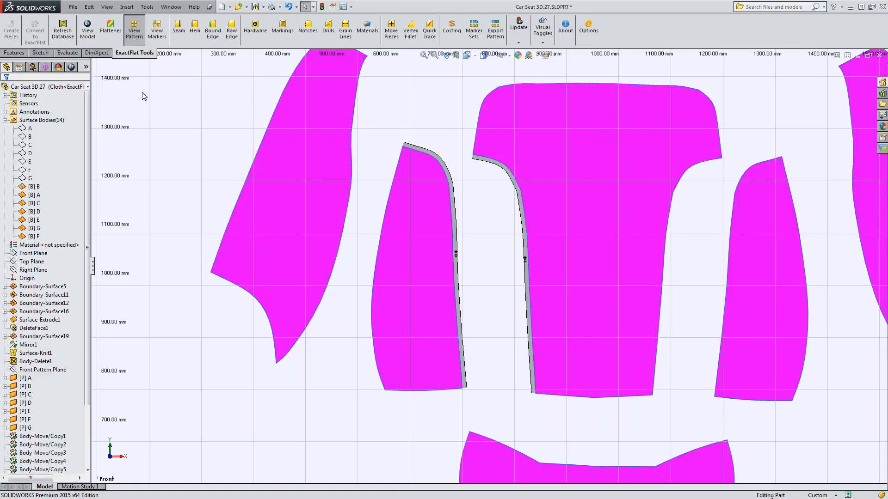
# Return from the flat pattern to the 3D seat model and start a new 3D sketch.
pyautogui.click(87, 30)
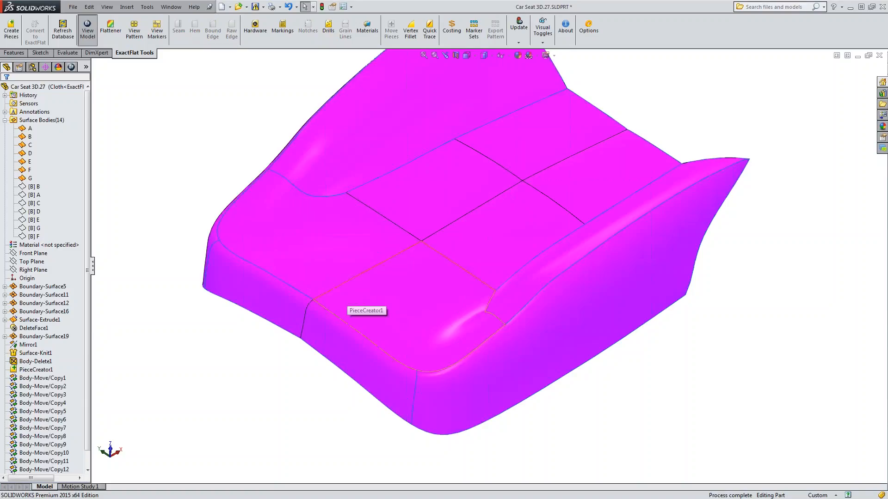
pyautogui.moveTo(367, 307); pyautogui.dragTo(368, 257, button='middle')
pyautogui.moveTo(353, 133); pyautogui.dragTo(397, 130, button='middle')
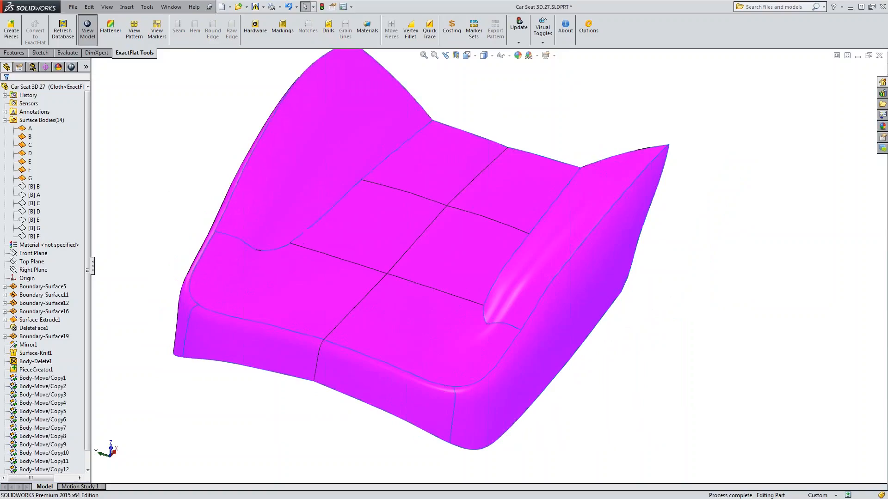
pyautogui.click(41, 52)
pyautogui.click(14, 42)
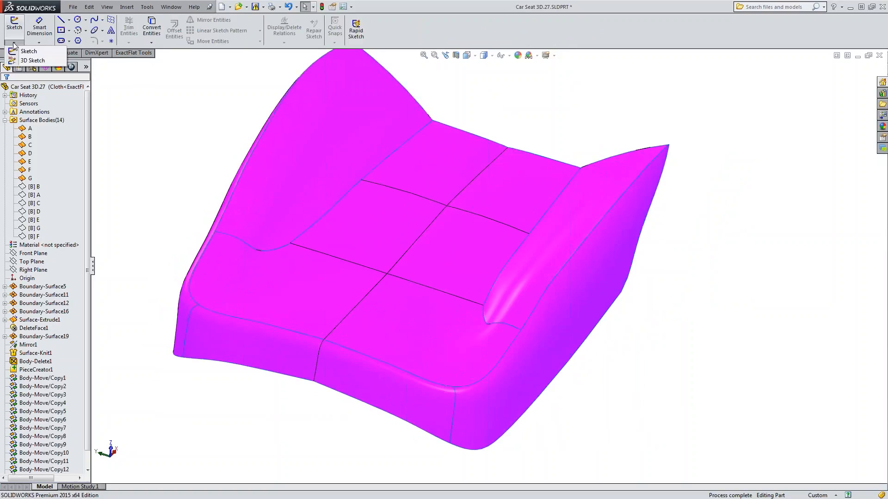
pyautogui.click(34, 65)
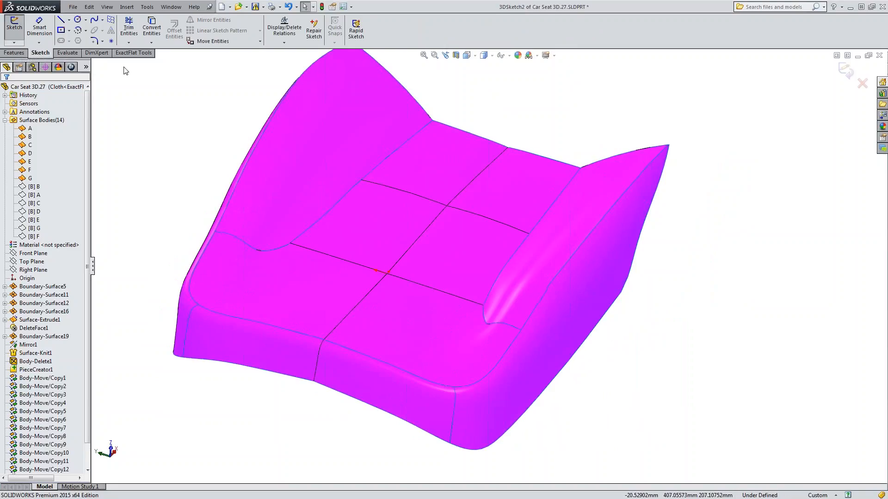
# Place five sketch points spread across the inner surface of side bolster piece A and close the 3D sketch.
pyautogui.click(111, 41)
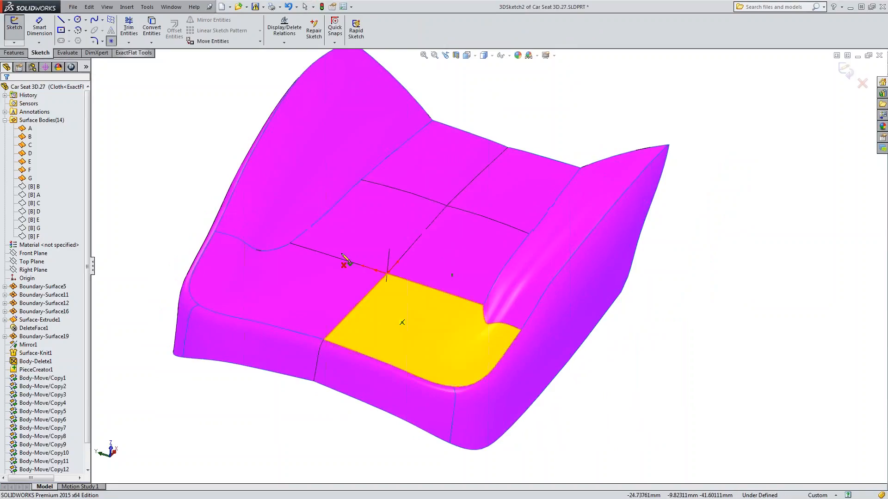
pyautogui.moveTo(400, 319)
pyautogui.mouseDown(button='middle')
pyautogui.moveTo(391, 259)
pyautogui.moveTo(359, 242)
pyautogui.moveTo(338, 263)
pyautogui.mouseUp(button='middle')
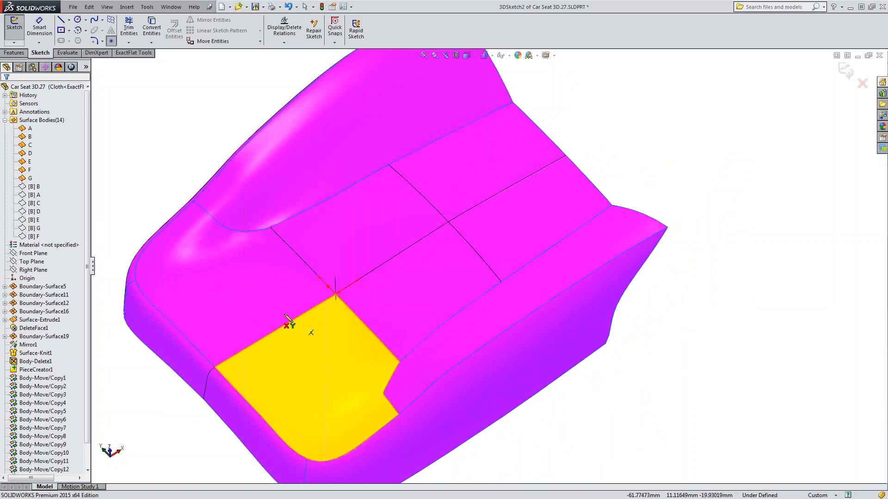
pyautogui.moveTo(283, 314); pyautogui.dragTo(276, 286, button='middle')
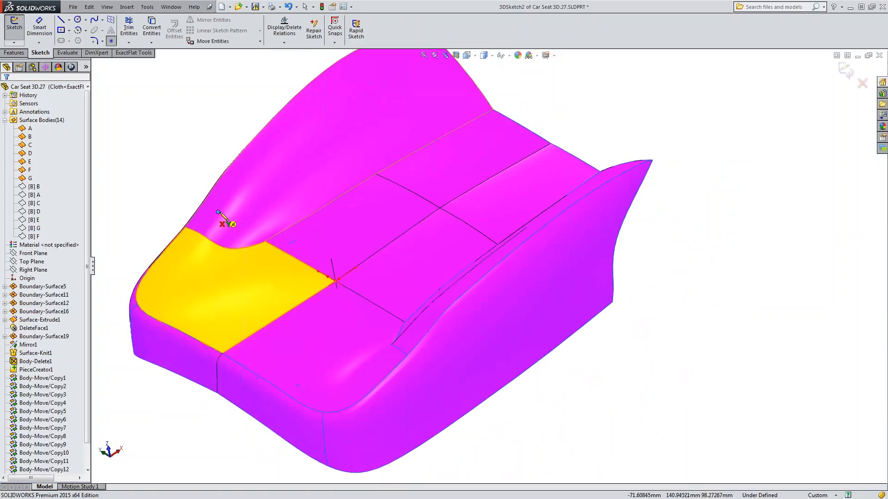
pyautogui.click(218, 212)
pyautogui.click(306, 201)
pyautogui.click(312, 109)
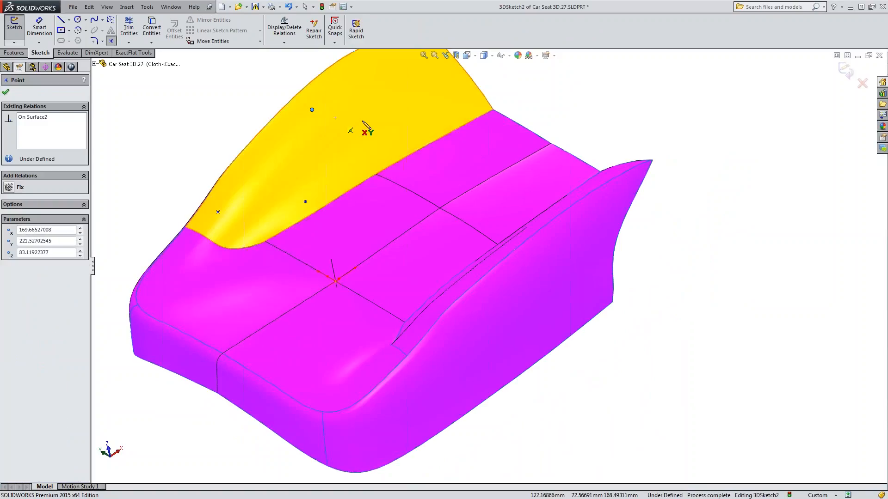
pyautogui.click(408, 140)
pyautogui.keyDown('ctrl'); pyautogui.moveTo(478, 119); pyautogui.dragTo(449, 220, button='middle'); pyautogui.keyUp('ctrl')
pyautogui.click(390, 147)
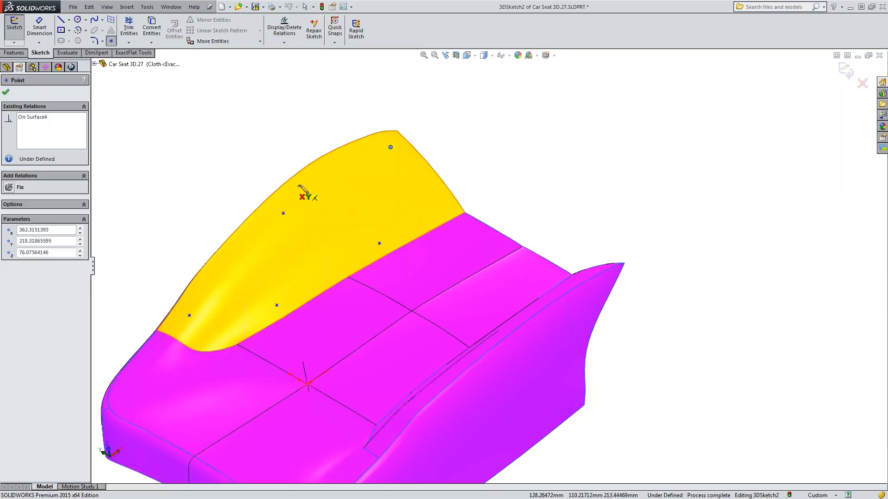
pyautogui.moveTo(369, 135); pyautogui.dragTo(234, 188, button='middle')
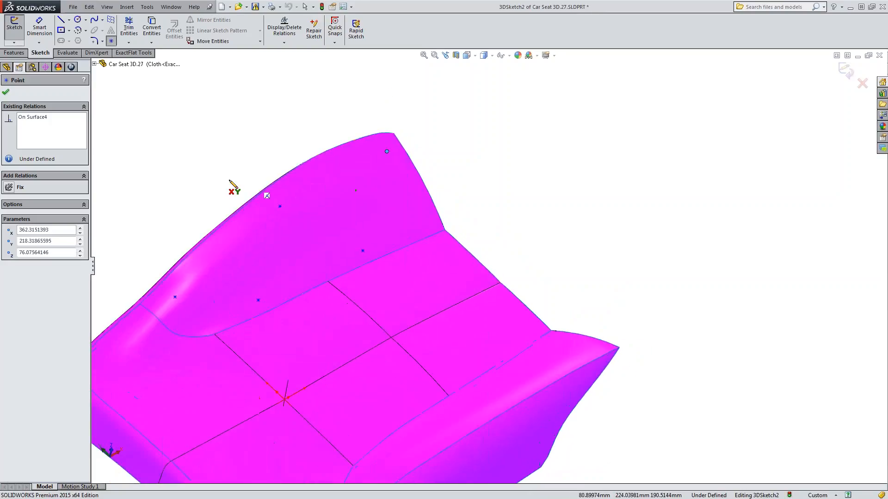
pyautogui.click(6, 93)
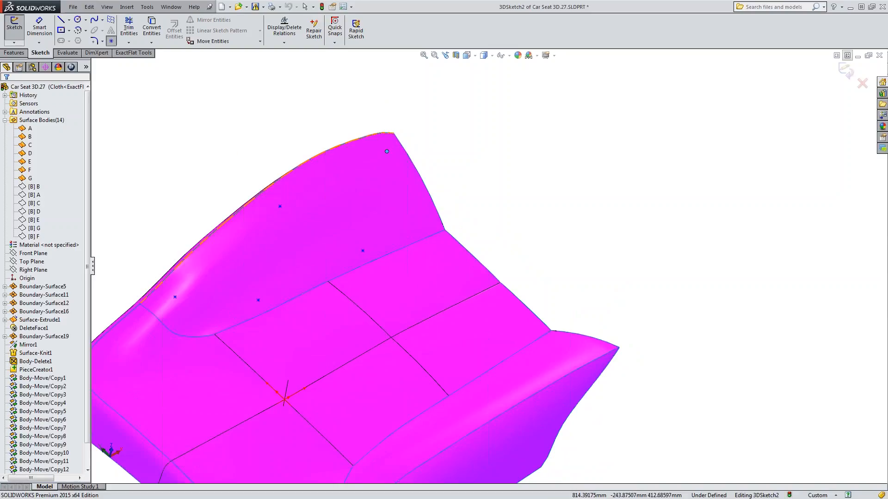
pyautogui.click(845, 71)
# Start another new 3D sketch with the opposite side bolster, piece C, in view.
pyautogui.moveTo(273, 340); pyautogui.dragTo(266, 394, button='middle')
pyautogui.scroll(1, 456, 251)
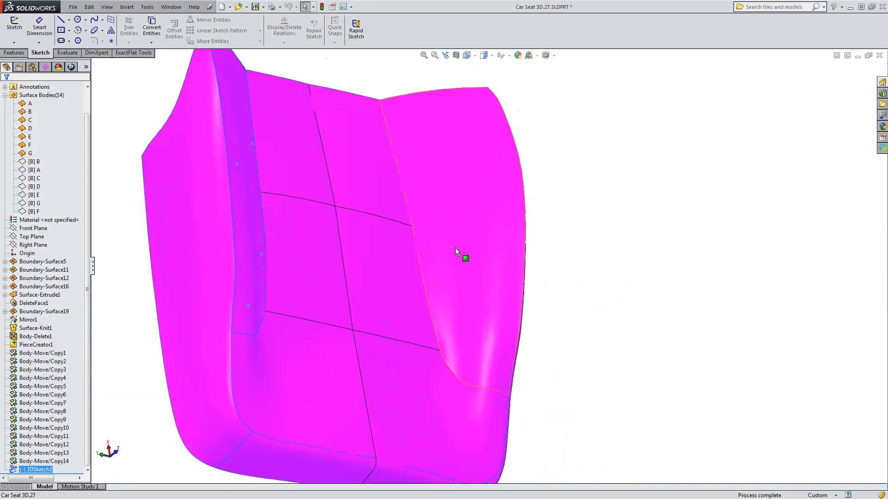
pyautogui.click(117, 109)
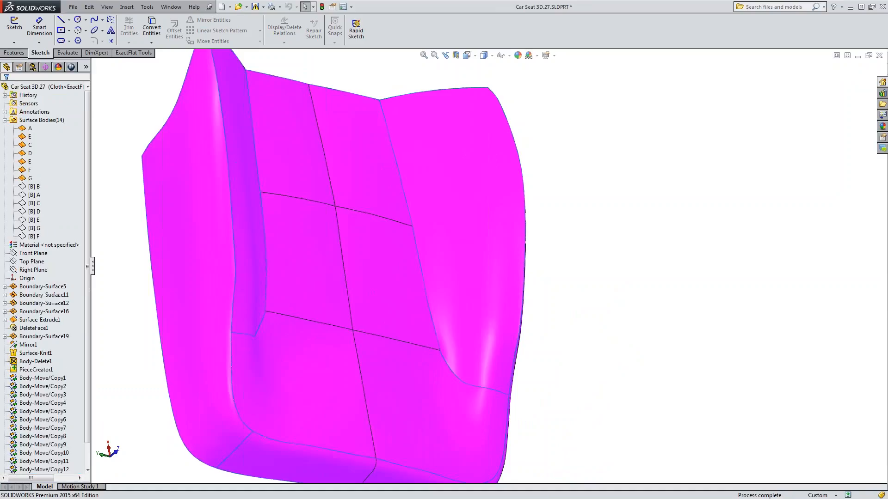
pyautogui.click(14, 42)
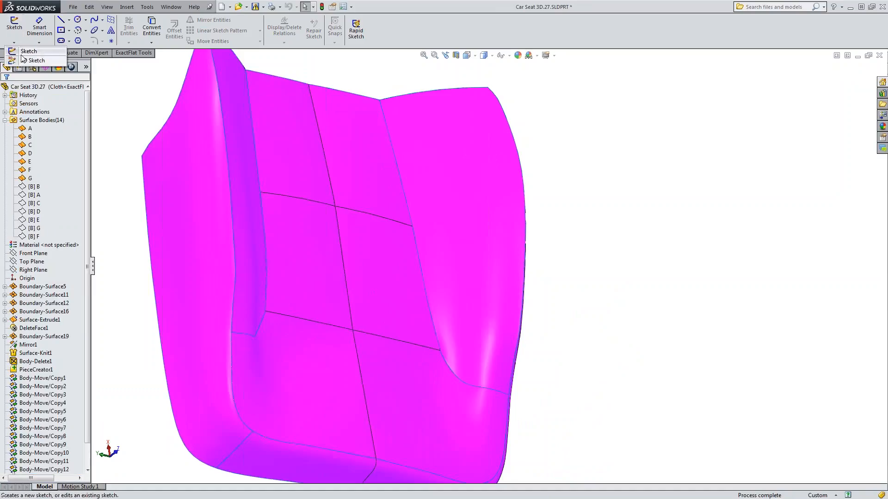
pyautogui.click(32, 60)
# Draw a winding Spline on Surface along the full length of side bolster piece C and close the 3D sketch.
pyautogui.click(102, 20)
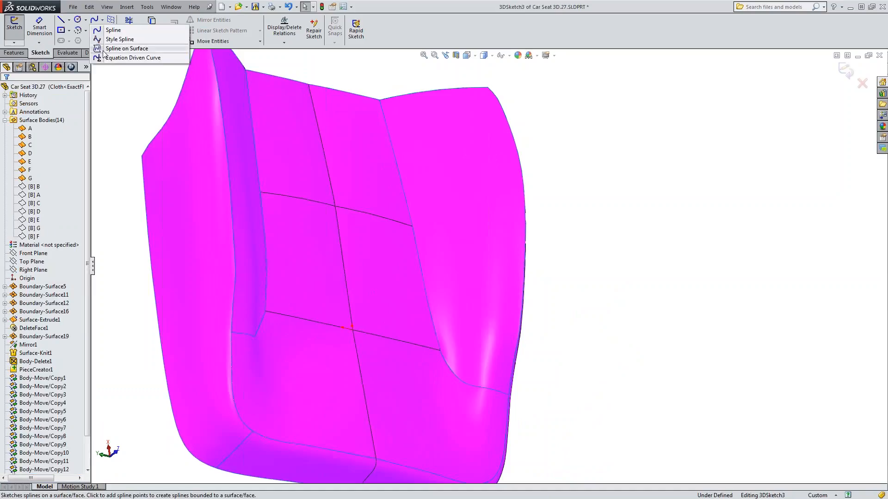
pyautogui.click(105, 51)
pyautogui.click(482, 97)
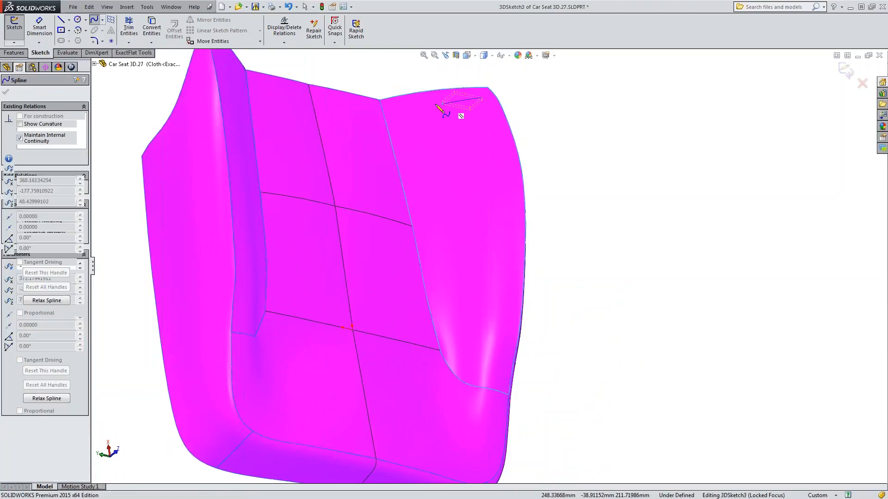
pyautogui.click(426, 104)
pyautogui.click(414, 147)
pyautogui.click(456, 172)
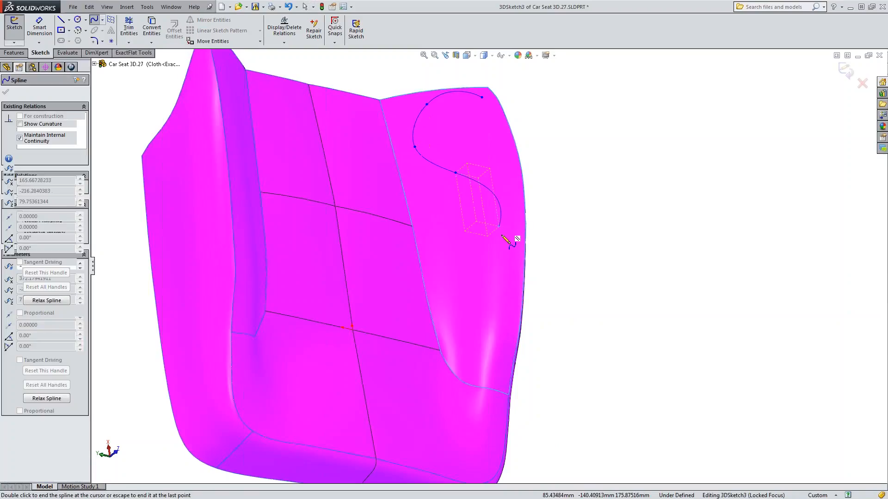
pyautogui.click(501, 235)
pyautogui.click(496, 307)
pyautogui.click(472, 331)
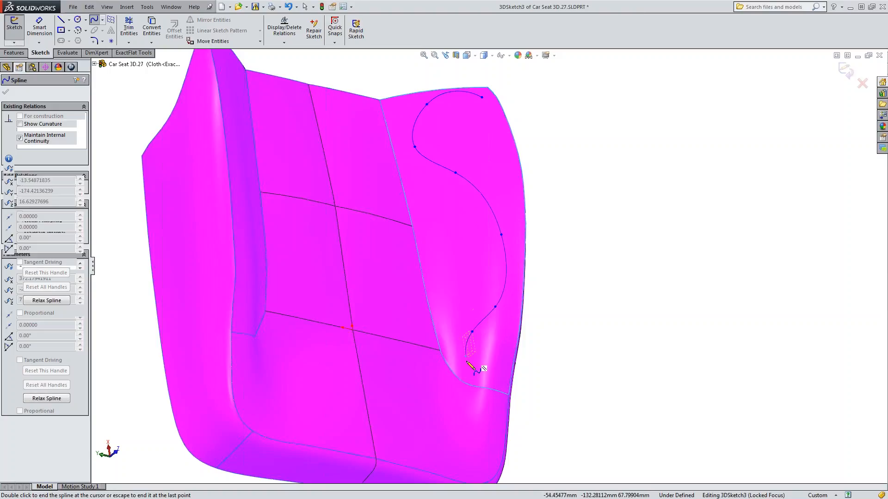
pyautogui.click(466, 361)
pyautogui.doubleClick(508, 366)
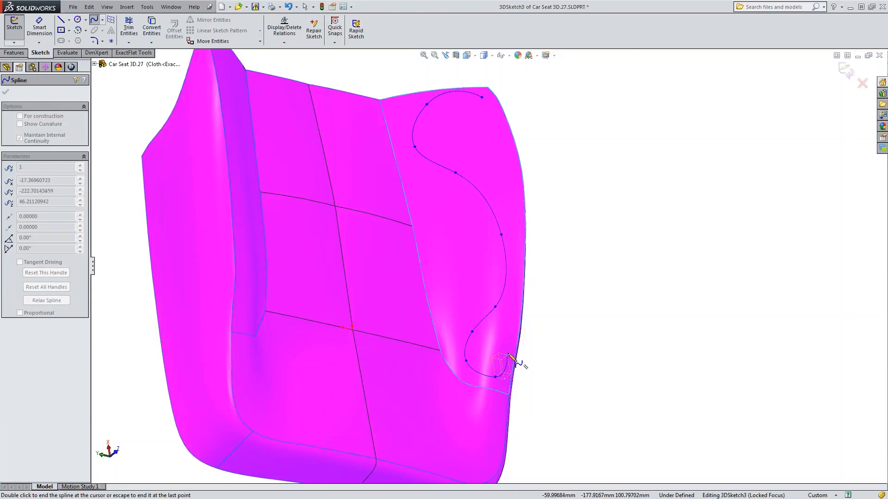
pyautogui.press('Escape')
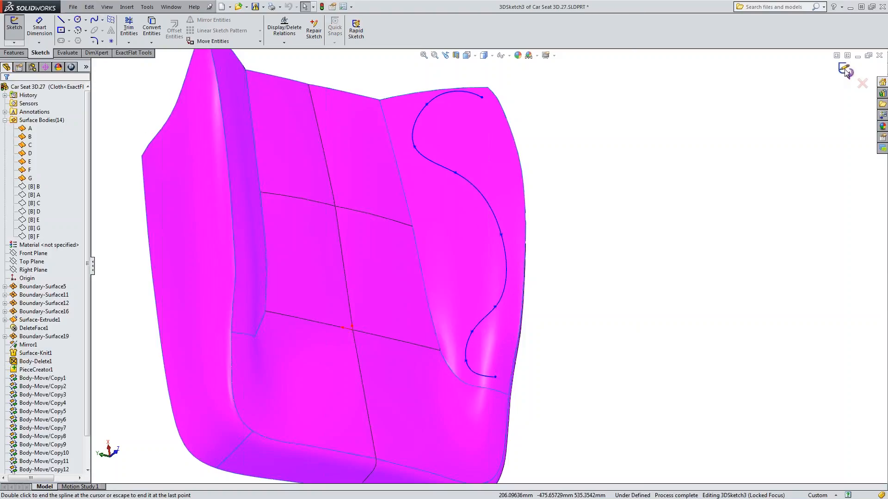
pyautogui.moveTo(630, 392)
pyautogui.mouseDown(button='middle')
pyautogui.moveTo(608, 311)
pyautogui.moveTo(609, 245)
pyautogui.moveTo(620, 251)
pyautogui.moveTo(600, 249)
pyautogui.moveTo(610, 254)
pyautogui.moveTo(616, 297)
pyautogui.moveTo(603, 245)
pyautogui.moveTo(614, 249)
pyautogui.moveTo(611, 319)
pyautogui.mouseUp(button='middle')
pyautogui.click(850, 74)
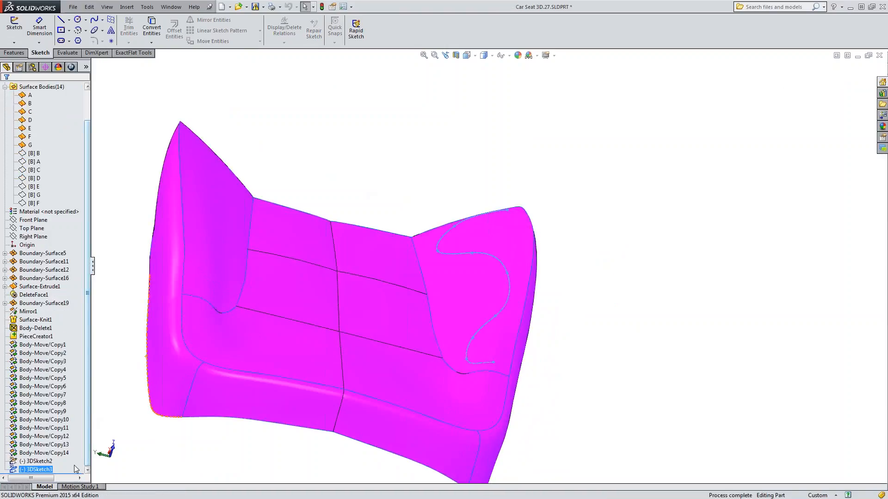
# Start an ExactFlat hardware mapping for the point sketch 3DSketch2 and map it to model piece A.
pyautogui.click(118, 454)
pyautogui.click(57, 466)
pyautogui.moveTo(88, 405); pyautogui.dragTo(88, 437)
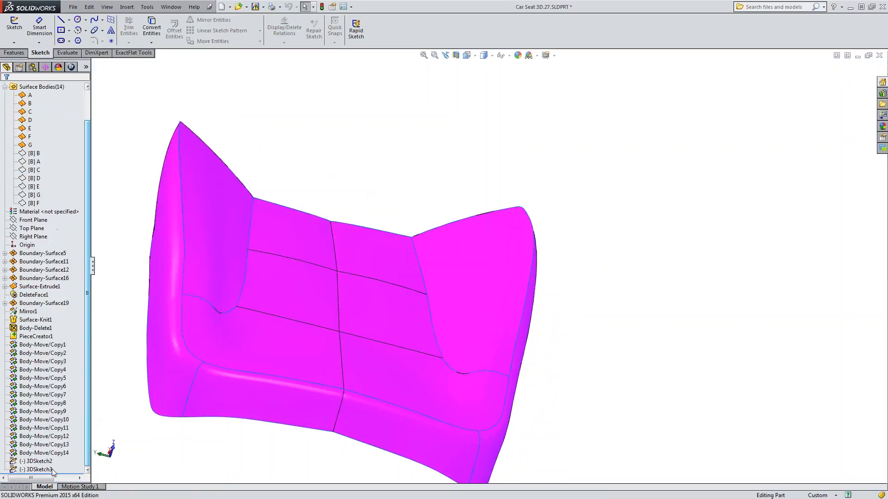
pyautogui.click(35, 462)
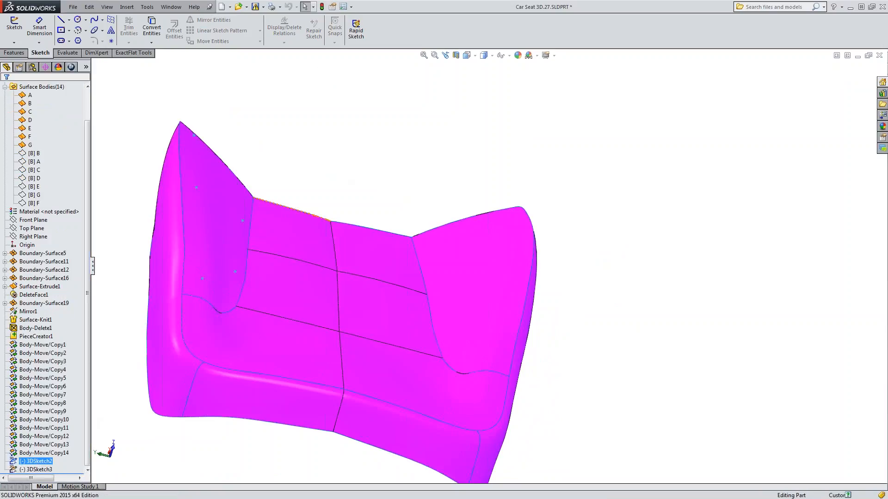
pyautogui.moveTo(359, 206); pyautogui.dragTo(352, 227, button='middle')
pyautogui.click(132, 53)
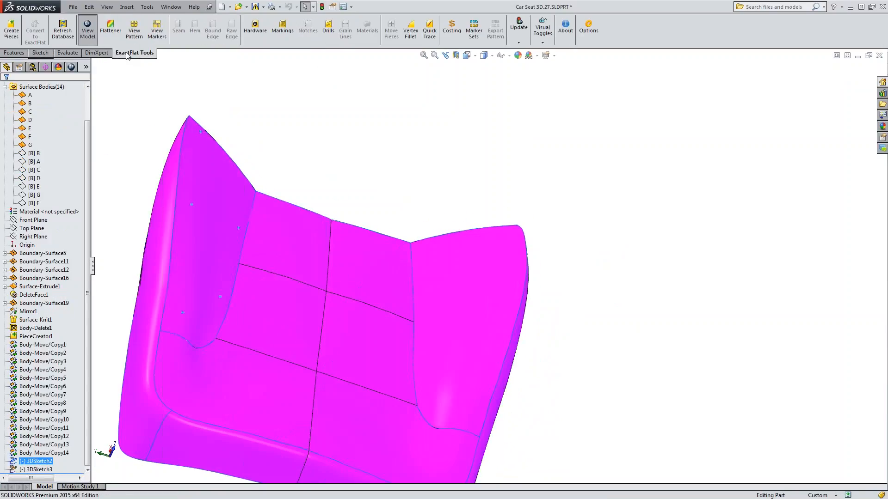
pyautogui.click(255, 31)
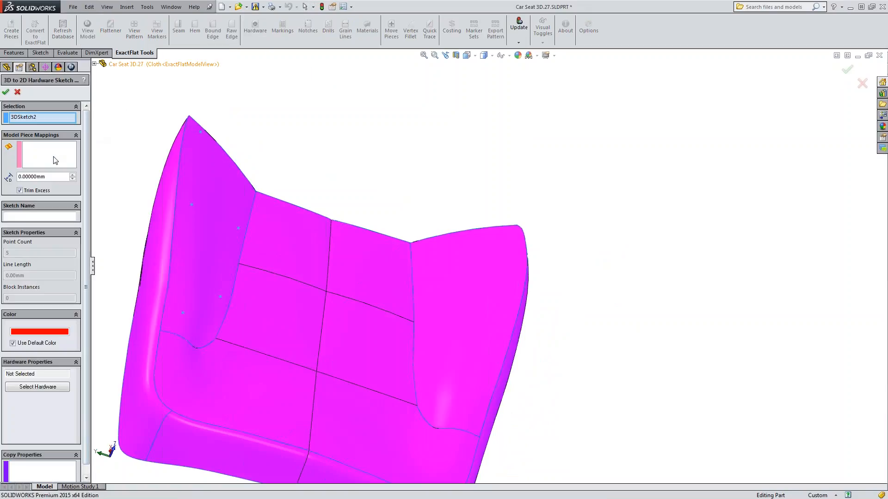
pyautogui.click(53, 156)
pyautogui.moveTo(414, 262); pyautogui.dragTo(341, 247, button='middle')
pyautogui.click(164, 229)
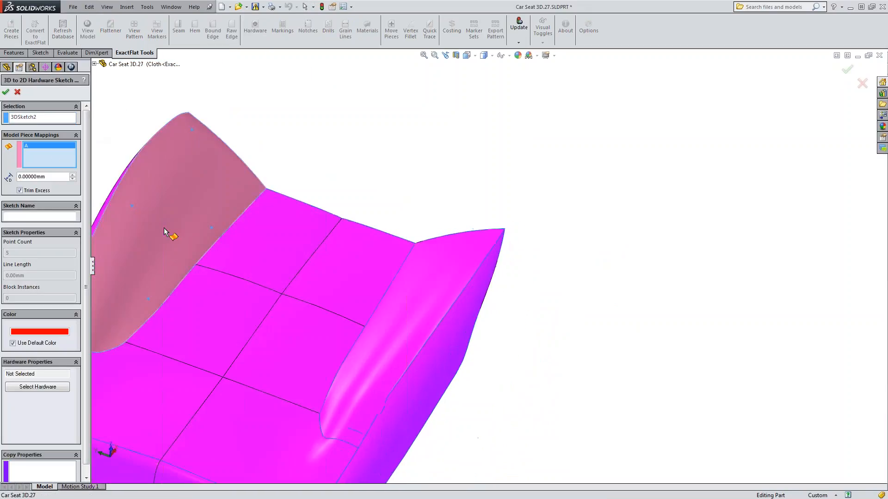
# Search the hardware library for "but", assign the simple four-holed Button to the sketch points and apply the mapping.
pyautogui.moveTo(180, 283); pyautogui.dragTo(448, 147, button='middle')
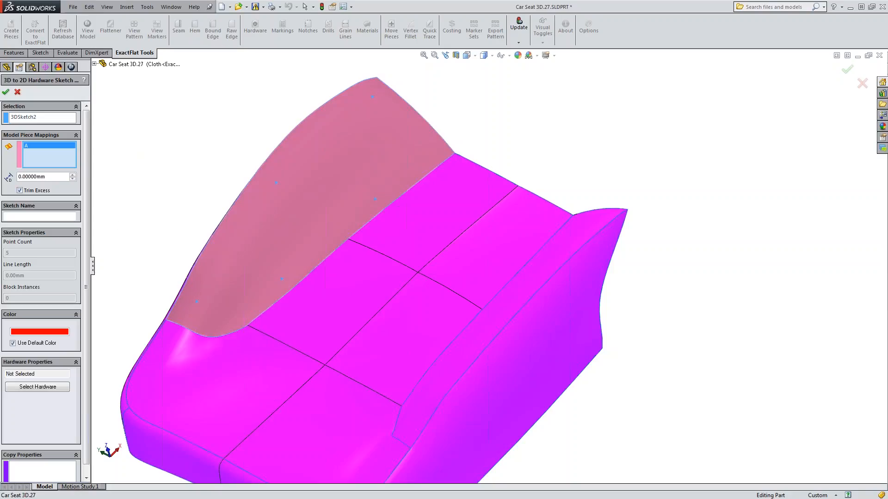
pyautogui.moveTo(88, 150); pyautogui.dragTo(87, 173)
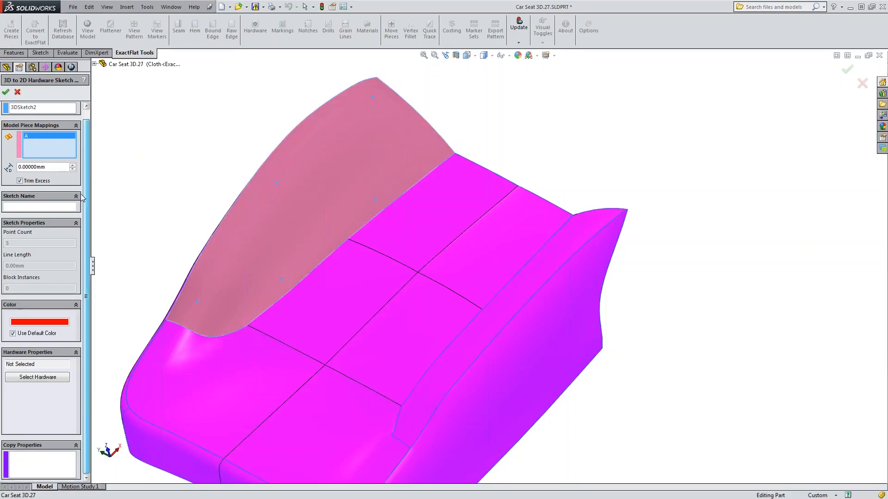
pyautogui.click(37, 377)
pyautogui.click(589, 178)
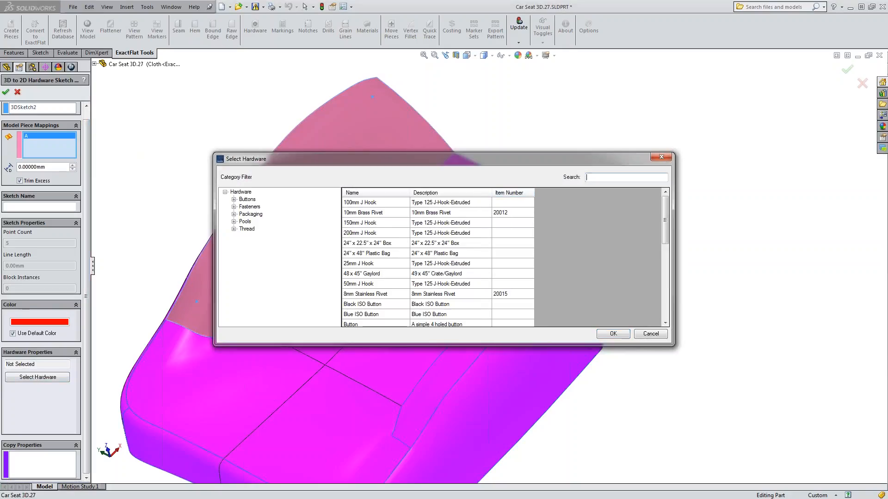
pyautogui.write('but')
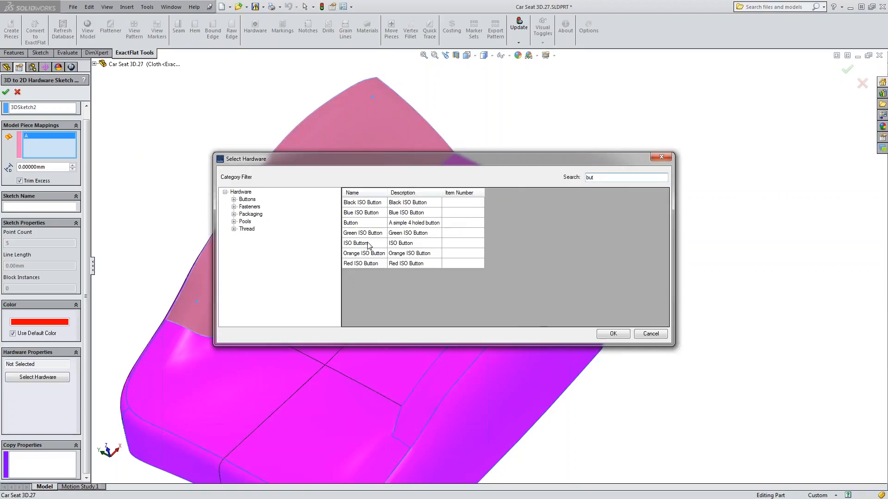
pyautogui.click(351, 227)
pyautogui.click(351, 224)
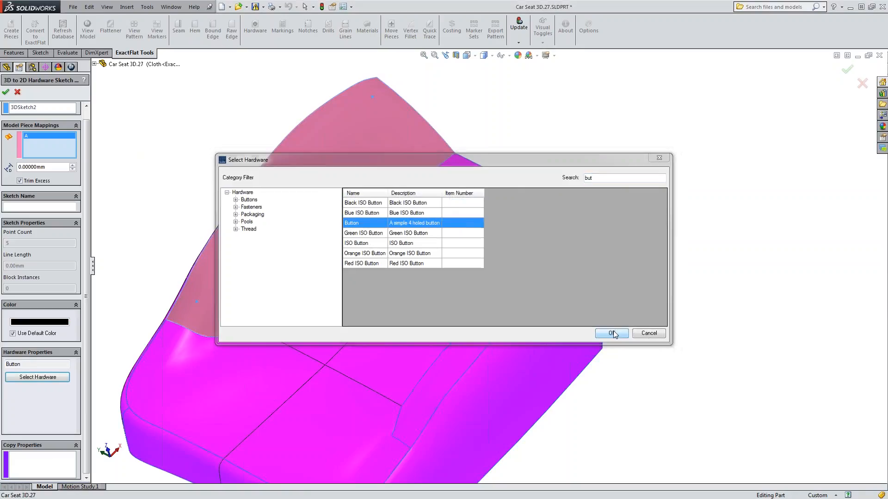
pyautogui.click(613, 334)
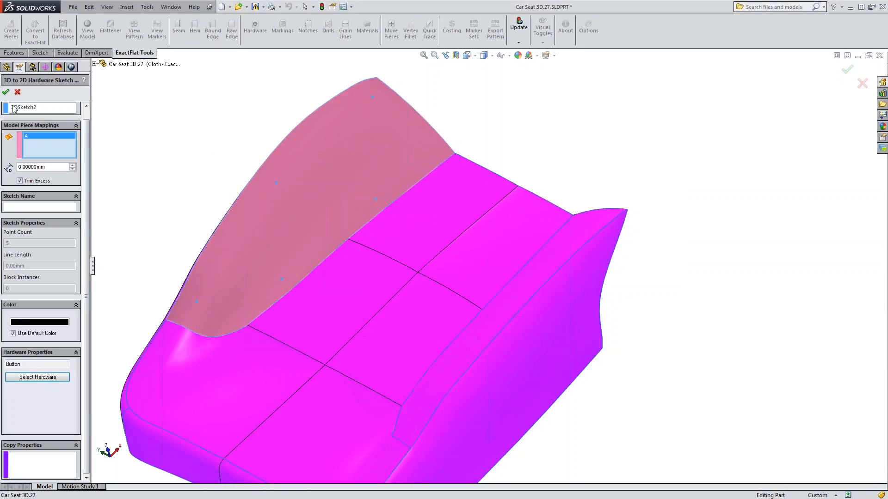
pyautogui.click(6, 91)
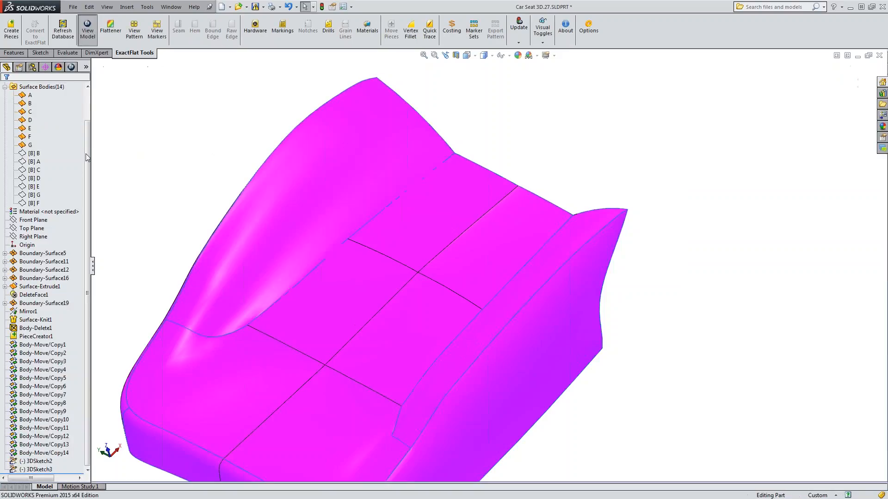
# Start an ExactFlat hardware mapping for the spline sketch 3DSketch3 and map it to model piece C.
pyautogui.click(46, 470)
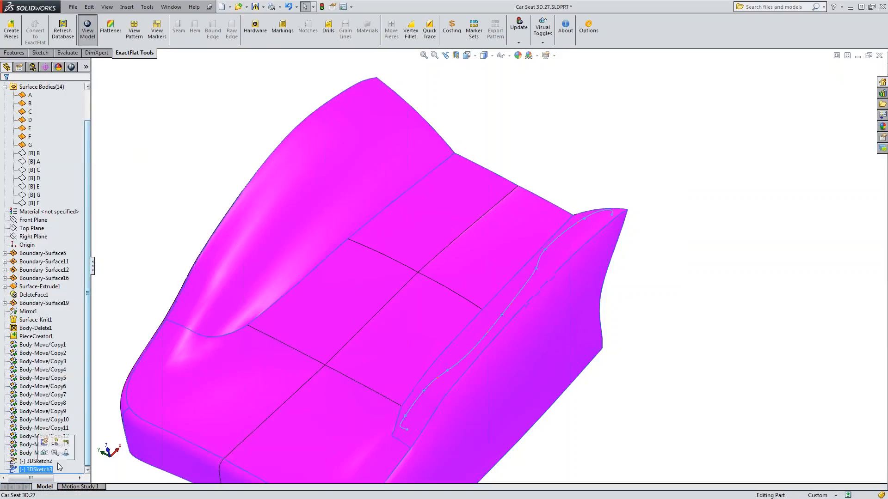
pyautogui.moveTo(293, 370); pyautogui.dragTo(367, 394, button='middle')
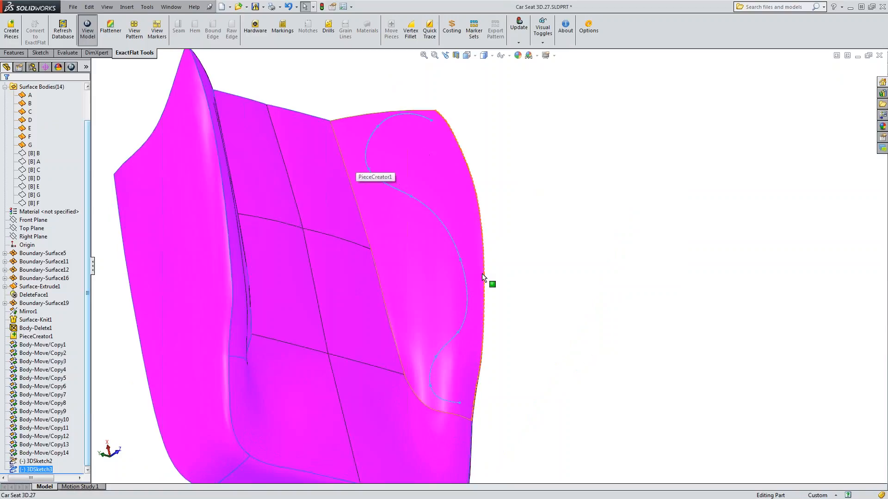
pyautogui.click(255, 28)
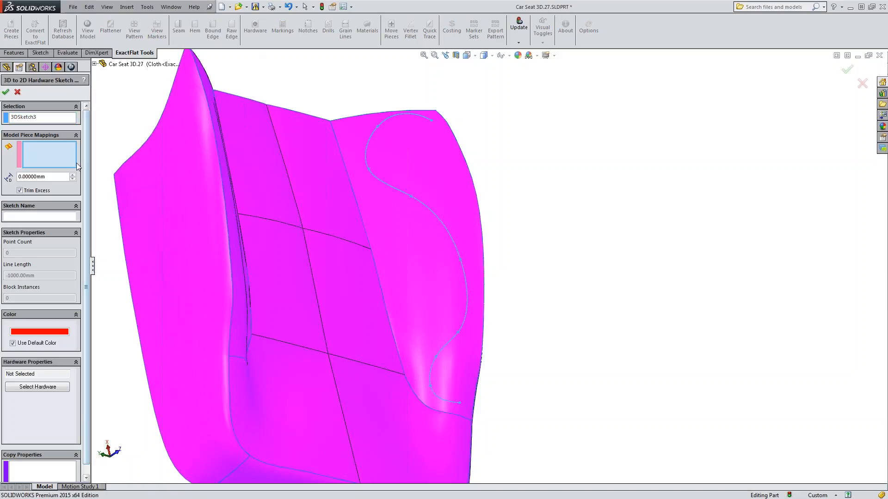
pyautogui.click(409, 233)
pyautogui.scroll(-1, 55, 300)
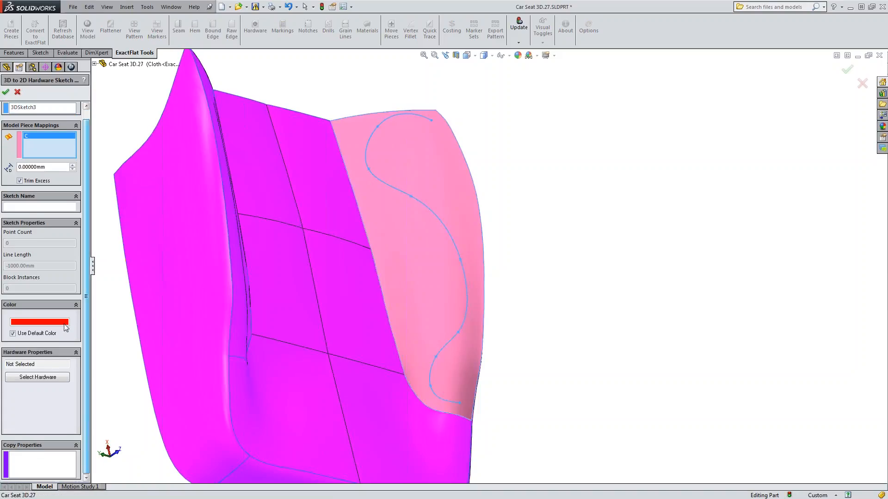
# Search the hardware library for "vel", assign the black Velcro to the spline sketch and apply the mapping.
pyautogui.click(46, 377)
pyautogui.write('ve')
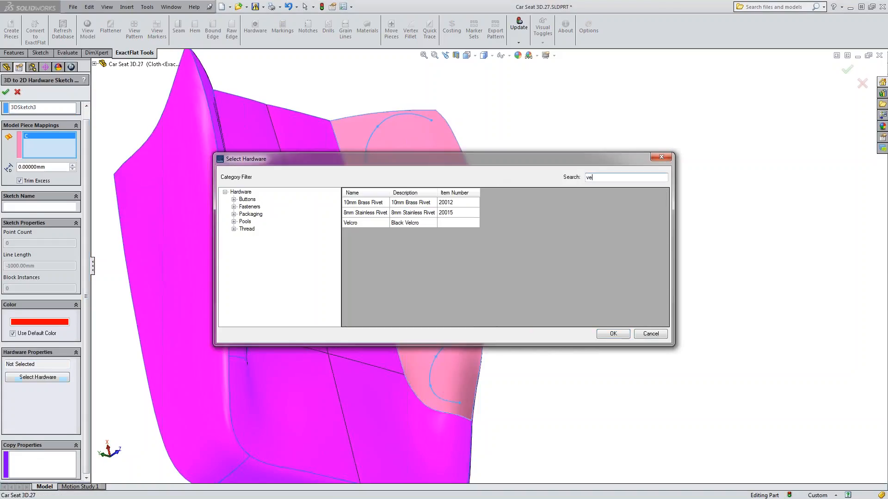
pyautogui.write('l')
pyautogui.click(392, 203)
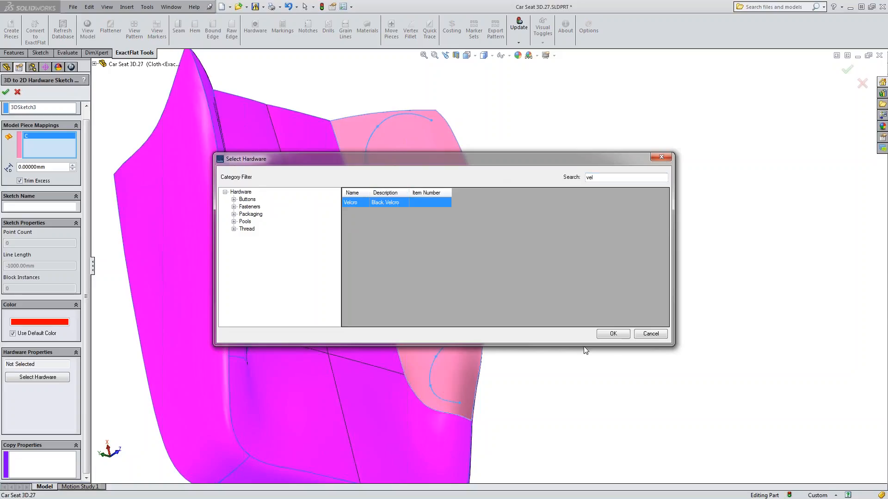
pyautogui.click(617, 337)
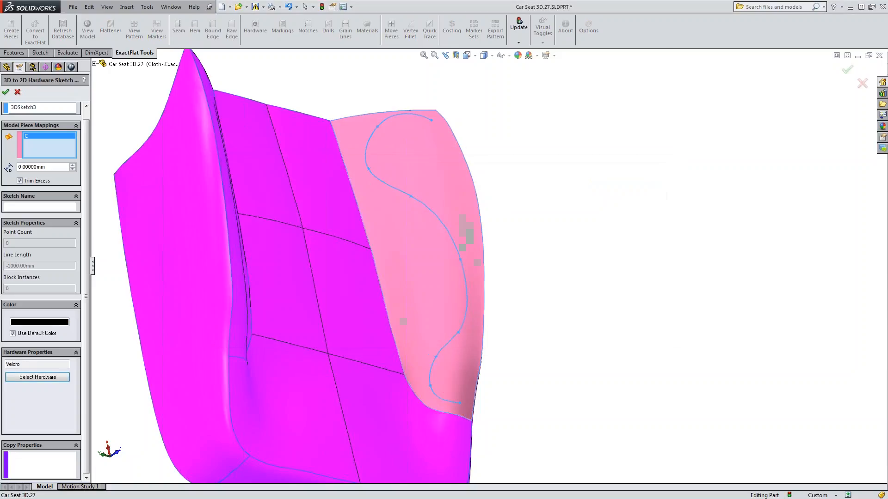
pyautogui.click(17, 93)
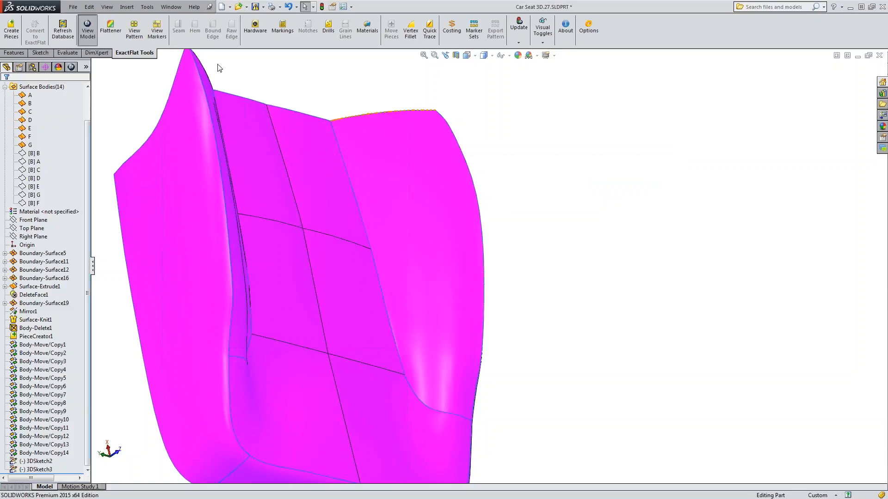
# Display the flat pattern and examine the Velcro line and button points mapped onto the two side pieces.
pyautogui.click(132, 30)
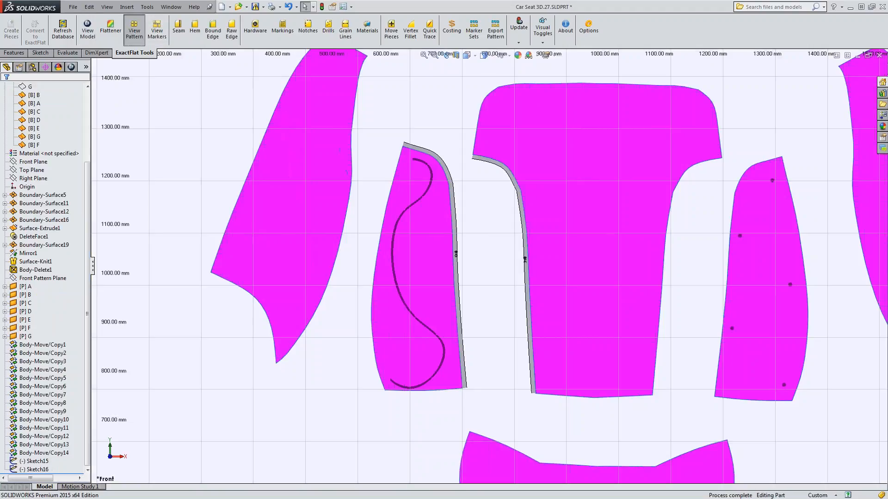
pyautogui.scroll(3, 484, 278)
pyautogui.scroll(-2, 684, 290)
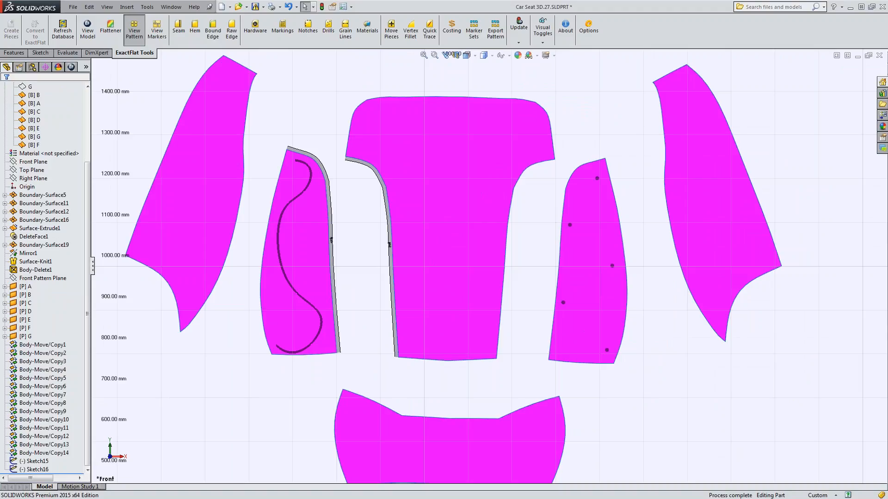
pyautogui.scroll(3, 487, 256)
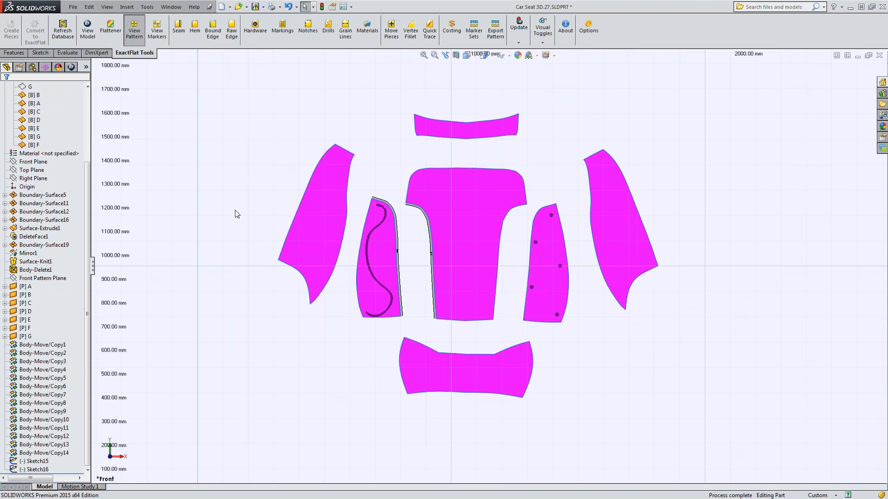
# Return to the 3D model, view the backrest from the front and highlight 3DSketch2 and 3DSketch3 on the bolsters.
pyautogui.click(87, 31)
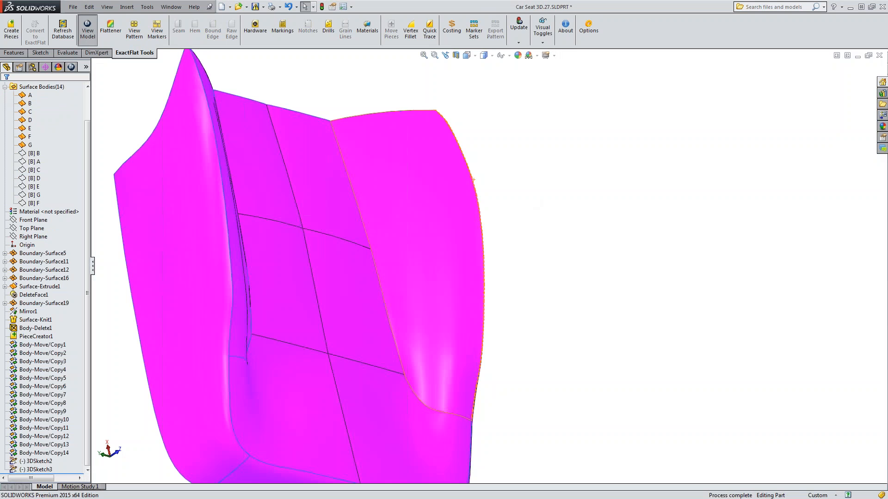
pyautogui.moveTo(529, 198); pyautogui.dragTo(303, 115, button='middle')
pyautogui.moveTo(435, 247); pyautogui.dragTo(382, 258, button='middle')
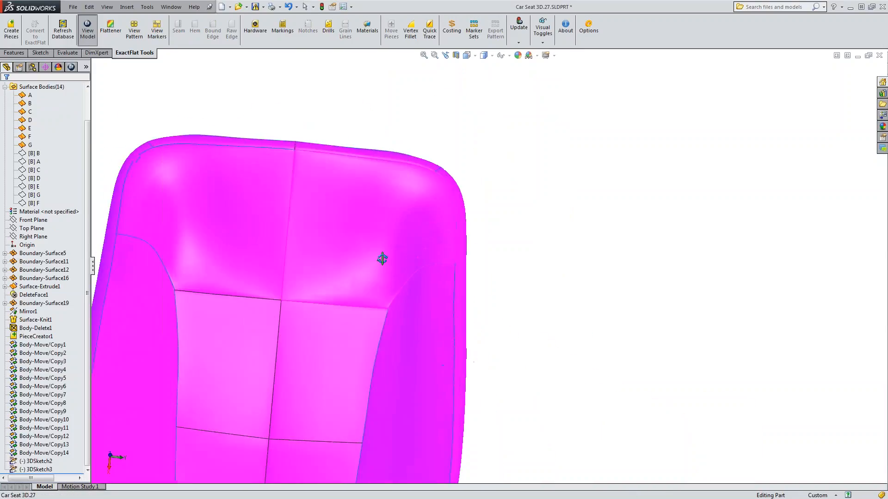
pyautogui.keyDown('ctrl'); pyautogui.moveTo(355, 324); pyautogui.dragTo(442, 241, button='middle'); pyautogui.keyUp('ctrl')
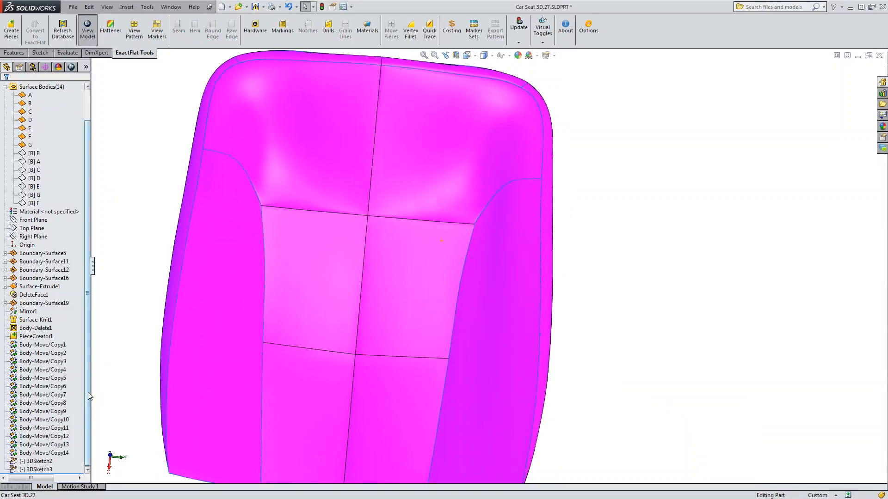
pyautogui.click(36, 461)
pyautogui.keyDown('ctrl'); pyautogui.click(39, 471); pyautogui.keyUp('ctrl')
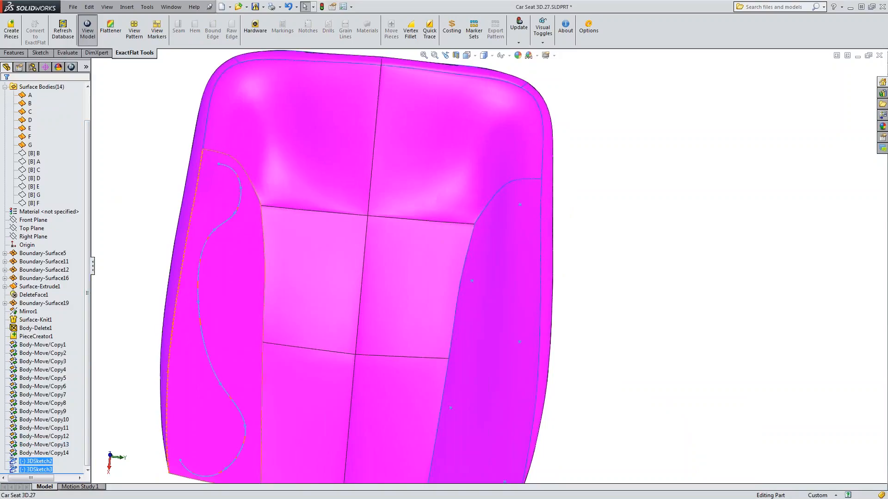
# Switch back to the flat pattern and compare the mapped hardware on pieces A and C with the 3D sketches.
pyautogui.click(134, 30)
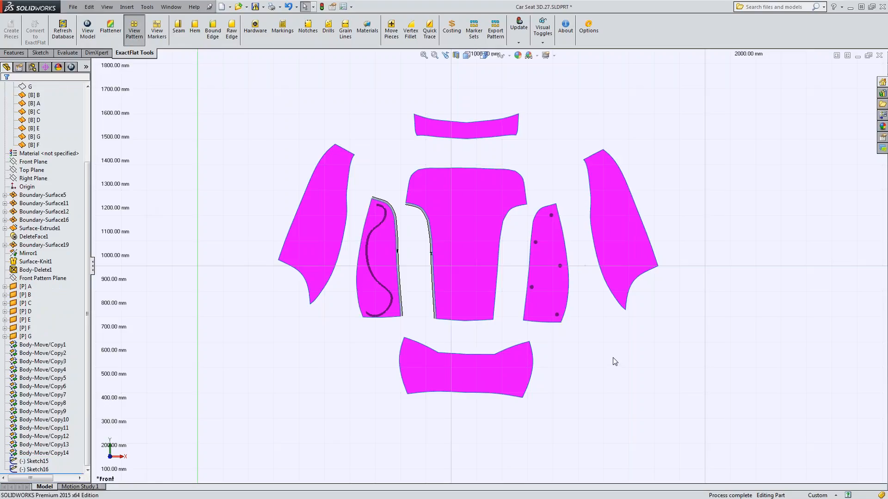
pyautogui.scroll(-3, 540, 268)
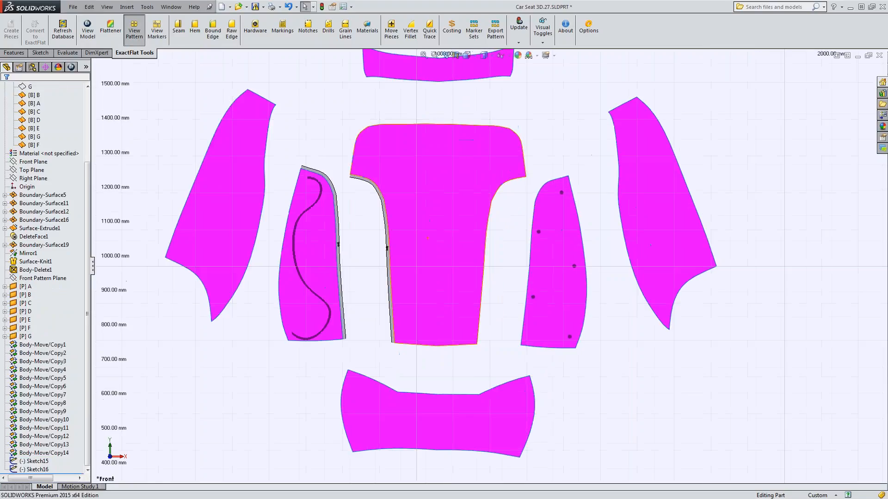
pyautogui.scroll(-3, 540, 268)
pyautogui.scroll(2, 540, 268)
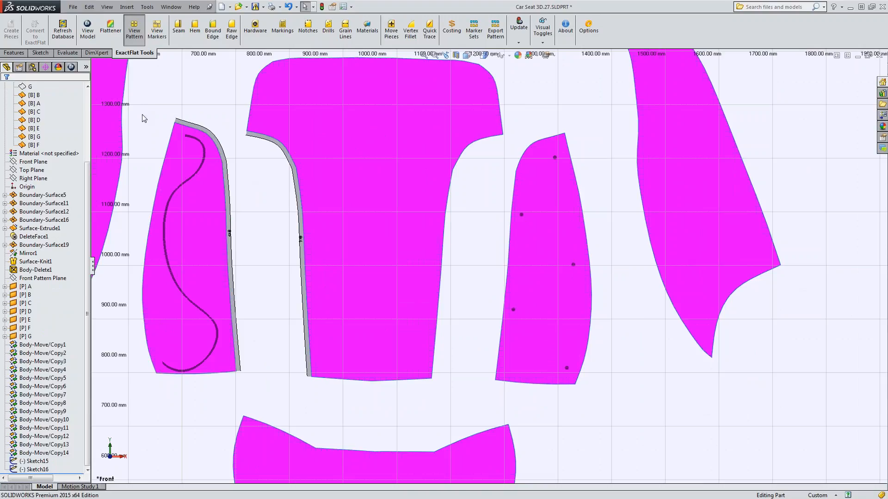
# Review the fabric and hardware costs in the Costing report and close it.
pyautogui.click(450, 34)
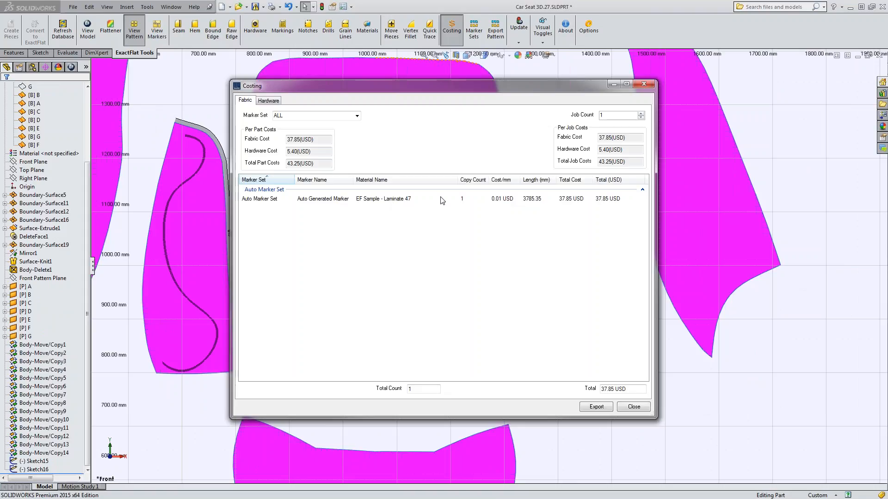
pyautogui.click(499, 202)
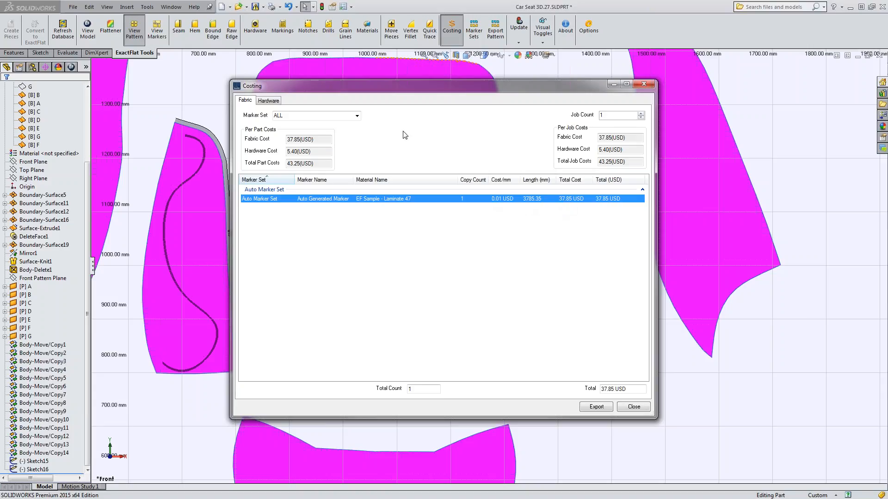
pyautogui.click(273, 102)
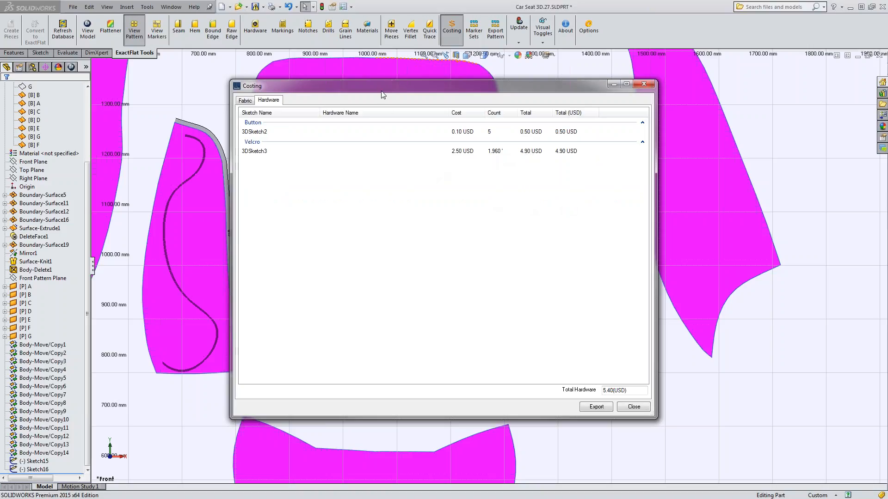
pyautogui.moveTo(374, 84); pyautogui.dragTo(359, 78)
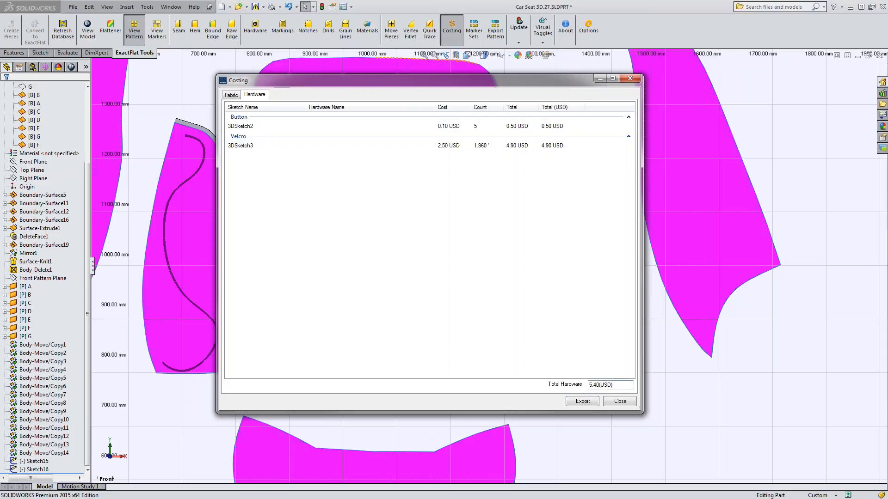
pyautogui.click(620, 401)
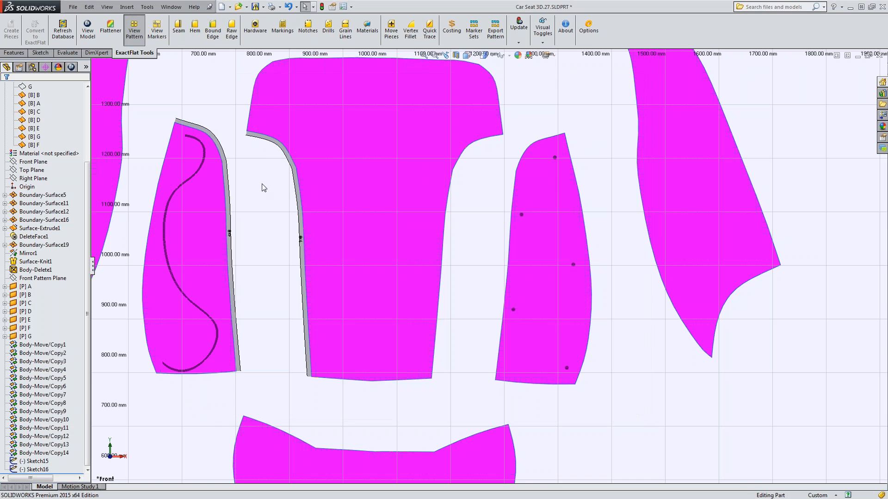
# Open a sketch on flattened piece B, draw a diagonal line about 319 mm long at about 51.5° inside it, and close the sketch.
pyautogui.keyDown('ctrl'); pyautogui.moveTo(262, 184); pyautogui.dragTo(333, 240, button='middle'); pyautogui.keyUp('ctrl')
pyautogui.scroll(6, 412, 190)
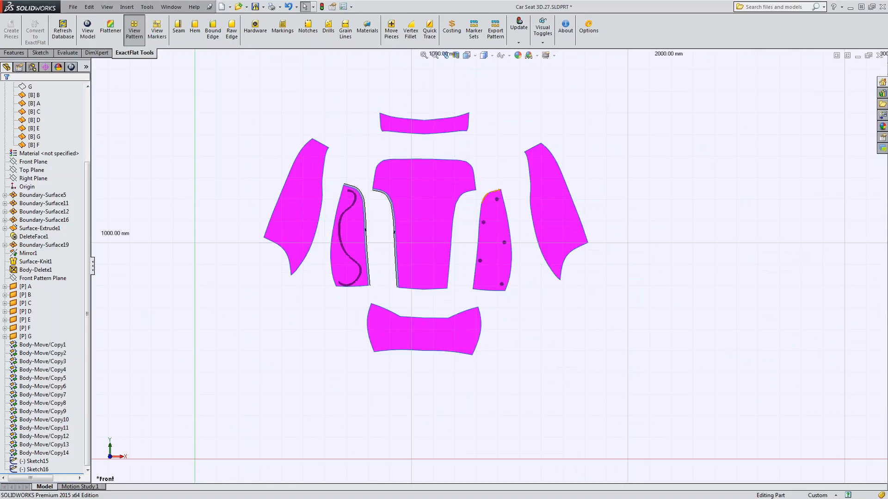
pyautogui.click(426, 201)
pyautogui.click(444, 178)
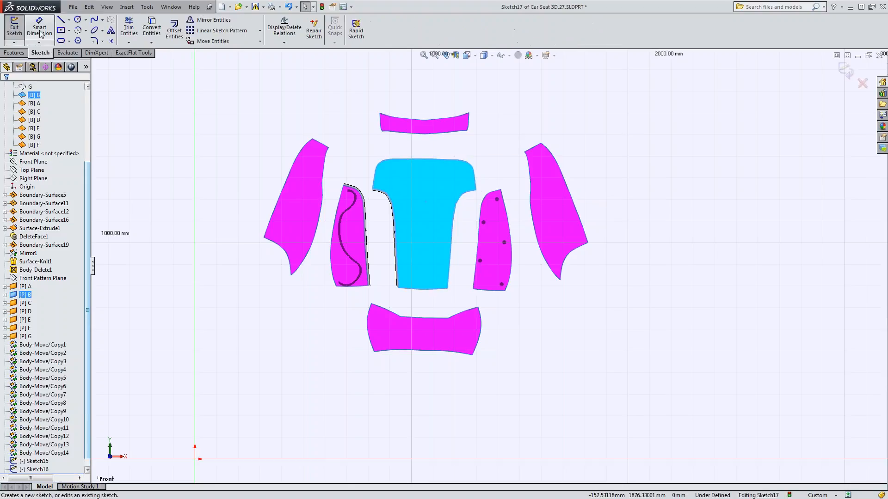
pyautogui.click(61, 19)
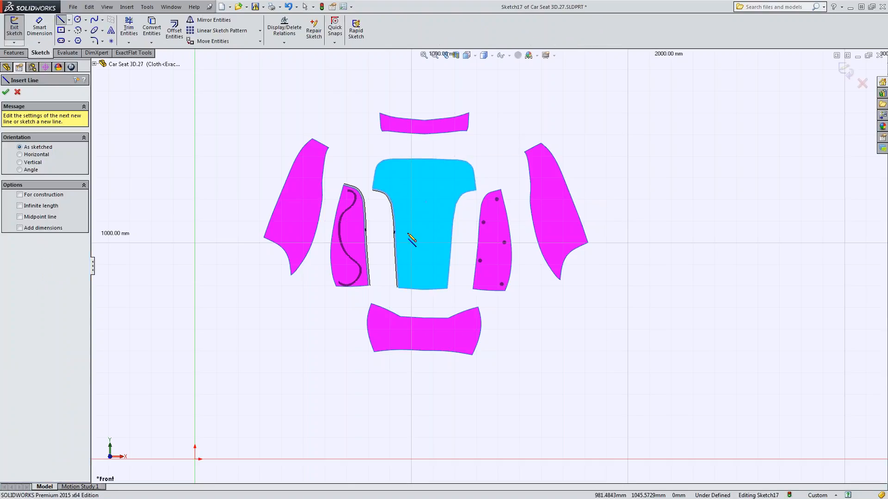
pyautogui.moveTo(408, 232)
pyautogui.mouseDown()
pyautogui.moveTo(454, 161)
pyautogui.moveTo(451, 179)
pyautogui.mouseUp()
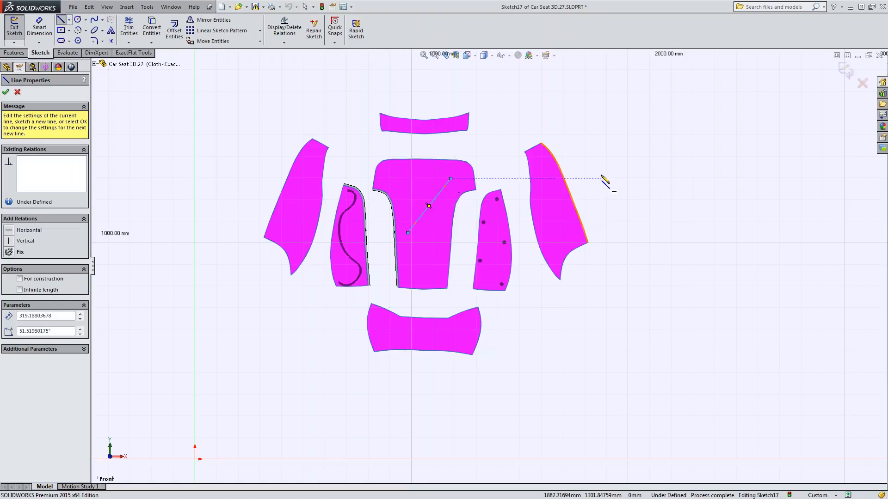
pyautogui.click(850, 73)
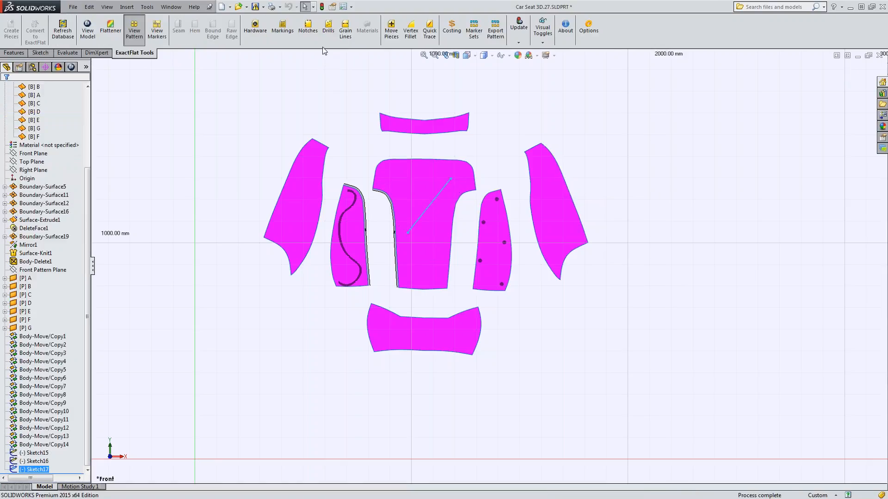
# Start an ExactFlat Grain Line definition and activate its direction selection.
pyautogui.click(345, 30)
pyautogui.click(38, 119)
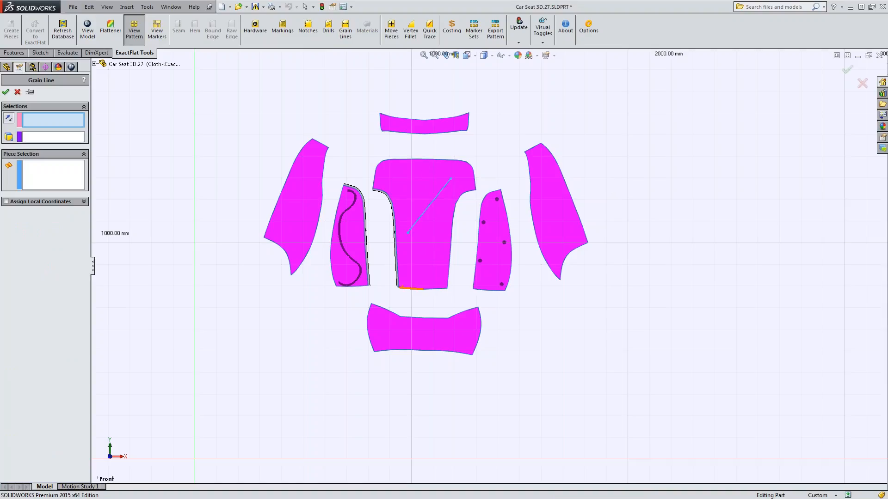
pyautogui.click(399, 288)
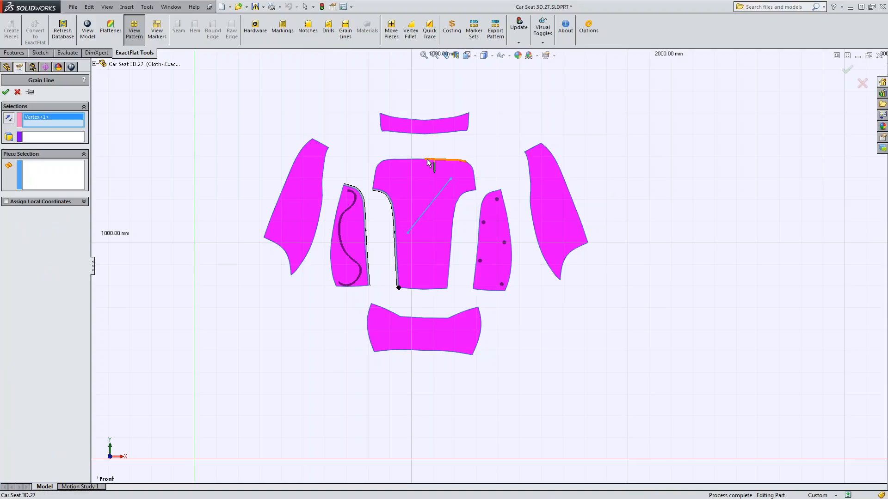
pyautogui.click(424, 159)
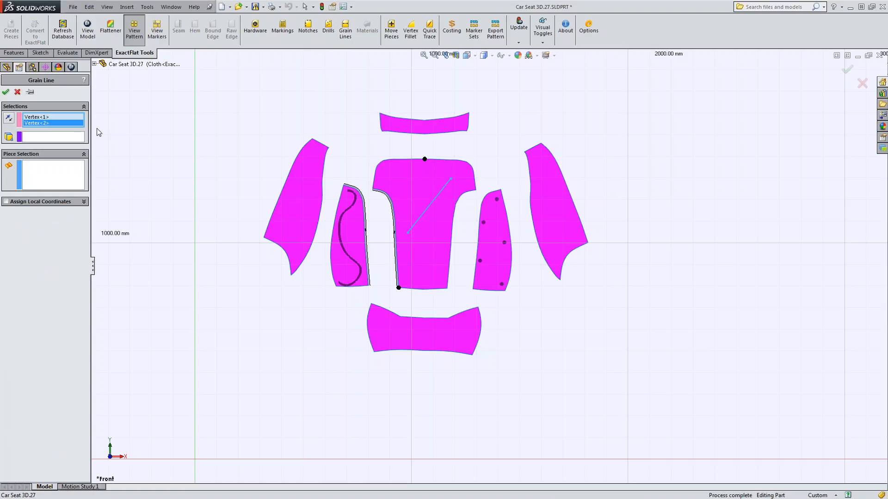
pyautogui.rightClick(48, 119)
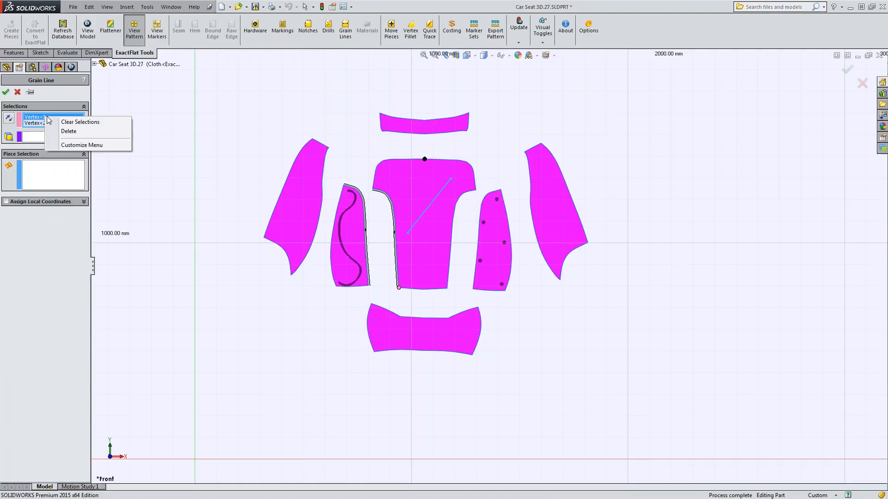
pyautogui.click(79, 121)
# Turn off Hide All Types and choose the diagonal line of Sketch17 as the grain direction.
pyautogui.click(107, 6)
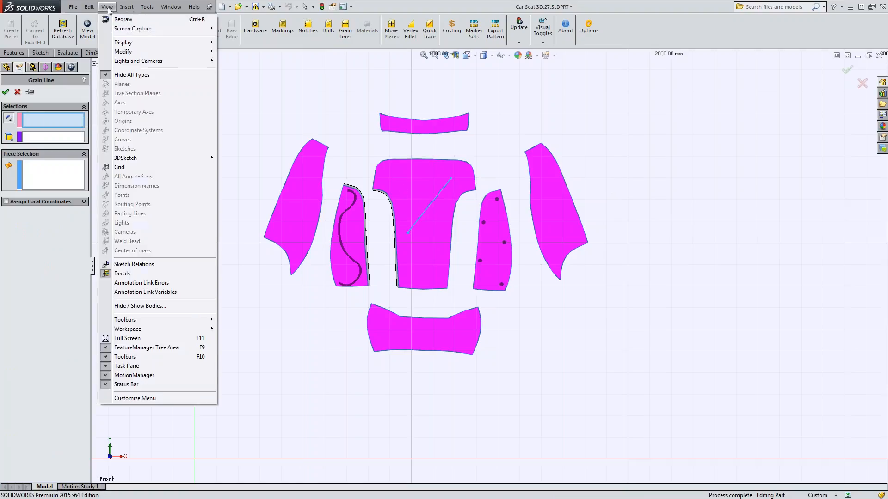
pyautogui.click(132, 74)
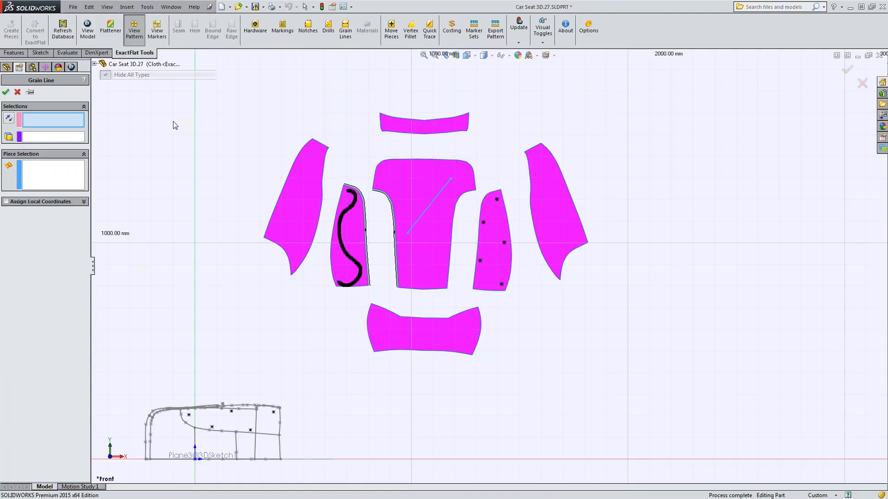
pyautogui.click(426, 215)
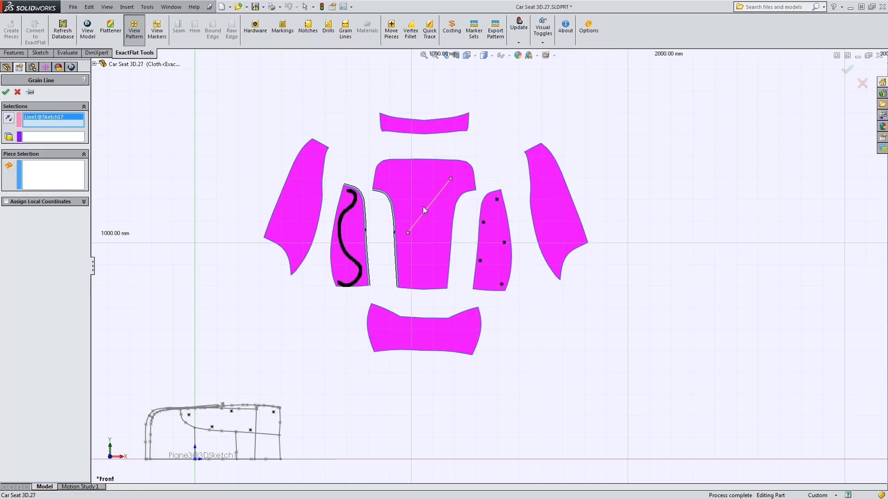
# Assign the grain line to pattern pieces B, C and A and apply it.
pyautogui.click(53, 178)
pyautogui.click(438, 254)
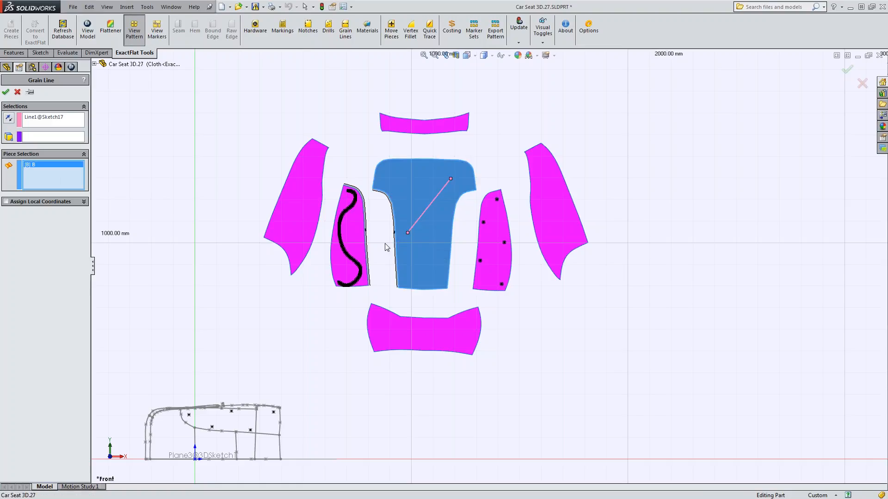
pyautogui.click(365, 262)
pyautogui.click(504, 267)
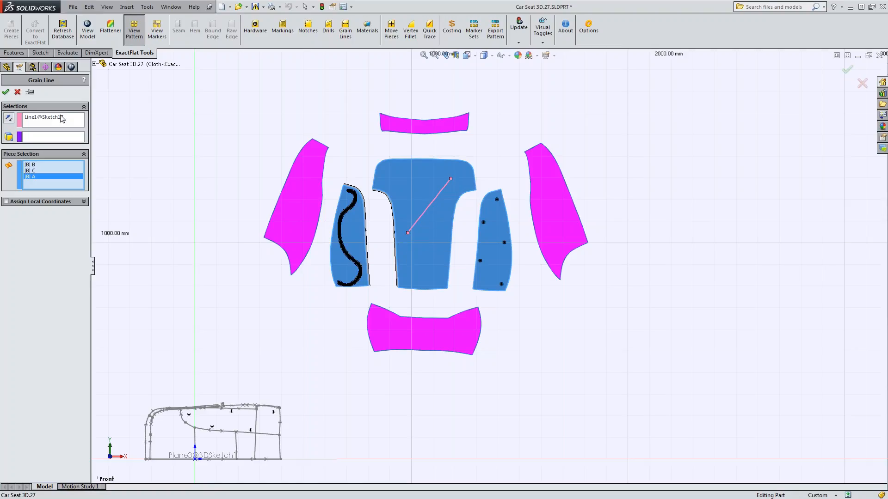
pyautogui.click(6, 92)
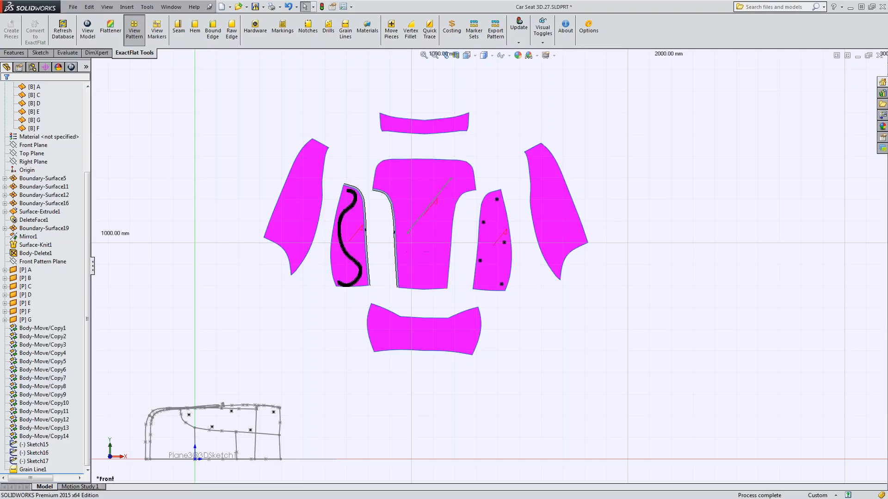
pyautogui.scroll(-3, 383, 239)
pyautogui.click(375, 239)
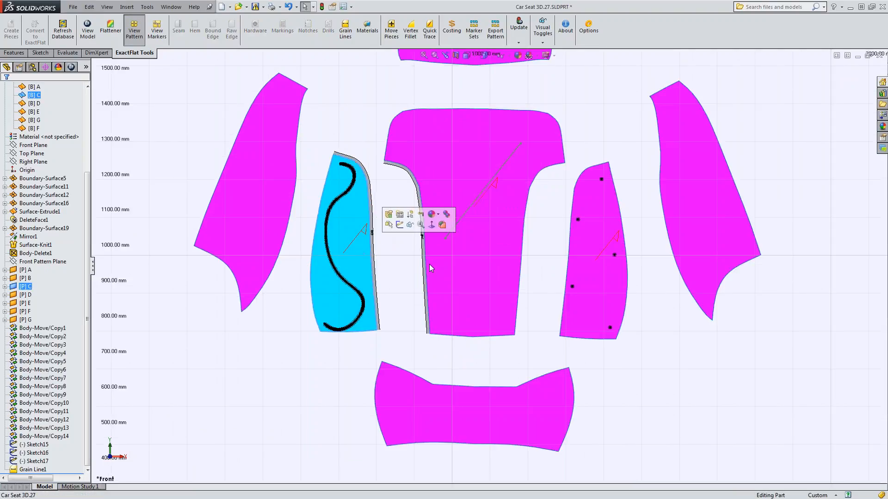
# Select pattern pieces B and A in addition to C and inspect their grain-line arrows up close.
pyautogui.keyDown('ctrl'); pyautogui.click(470, 275); pyautogui.keyUp('ctrl')
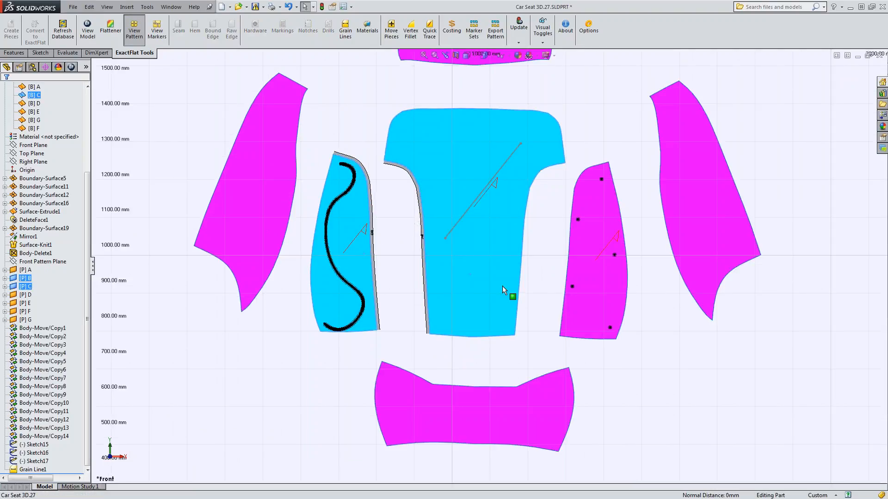
pyautogui.keyDown('ctrl'); pyautogui.click(591, 273); pyautogui.keyUp('ctrl')
pyautogui.scroll(3, 363, 240)
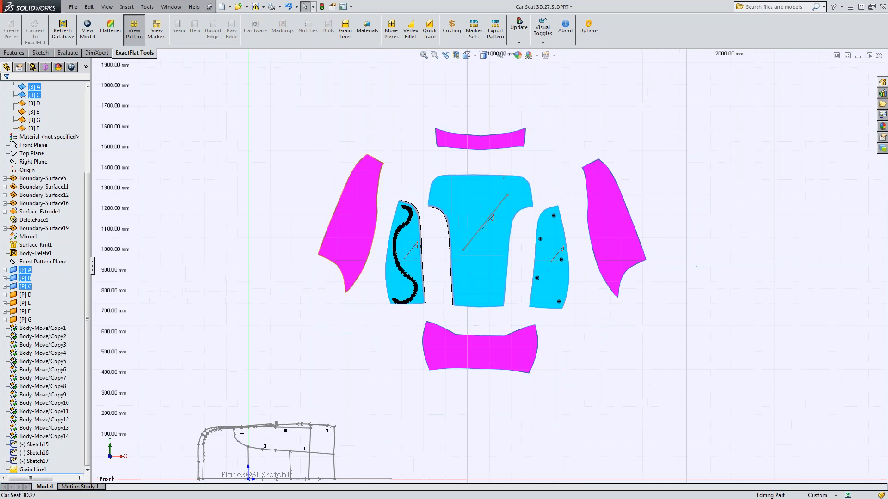
pyautogui.scroll(-10, 417, 246)
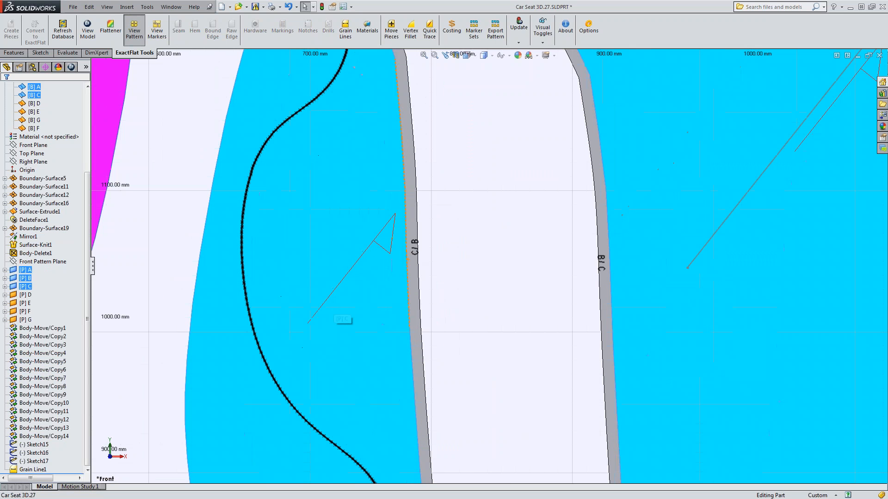
pyautogui.scroll(8, 481, 252)
pyautogui.scroll(-2, 656, 266)
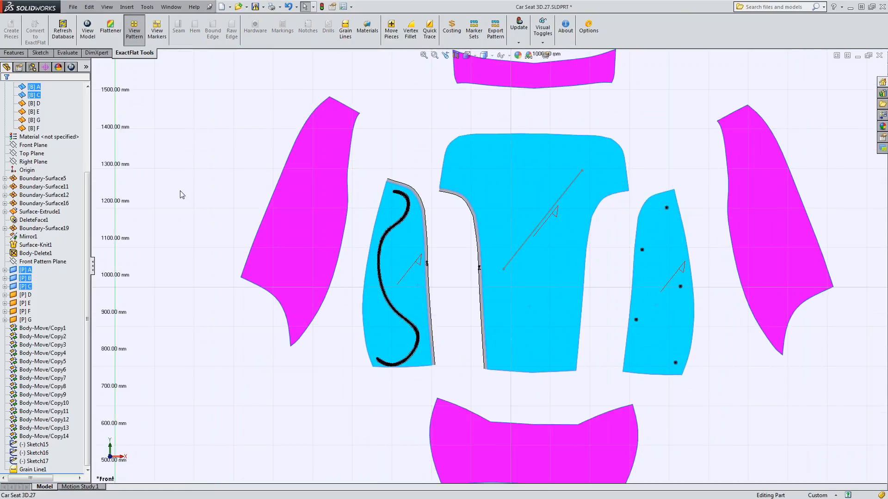
# Review the Auto Marker Set layout in the marker view, close that view and clear the piece selection.
pyautogui.click(157, 30)
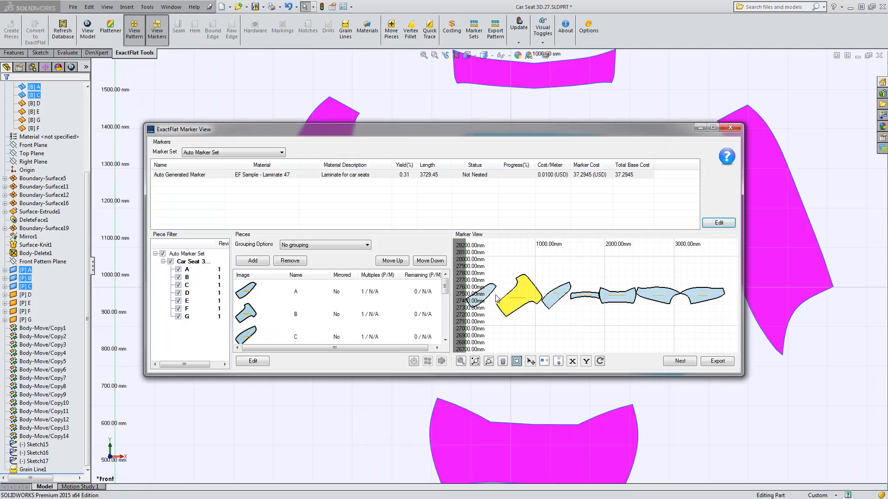
pyautogui.moveTo(498, 130)
pyautogui.mouseDown()
pyautogui.moveTo(450, 315)
pyautogui.moveTo(429, 224)
pyautogui.moveTo(411, 358)
pyautogui.moveTo(535, 111)
pyautogui.mouseUp()
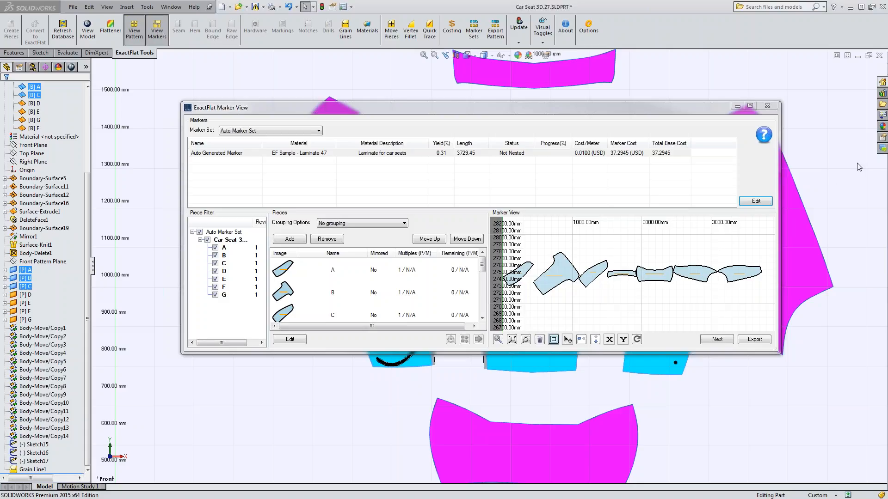
pyautogui.click(767, 107)
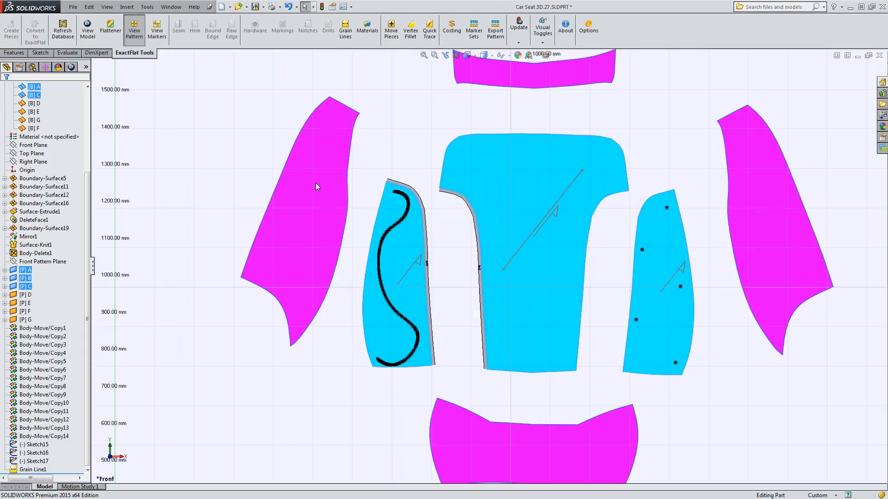
pyautogui.click(219, 144)
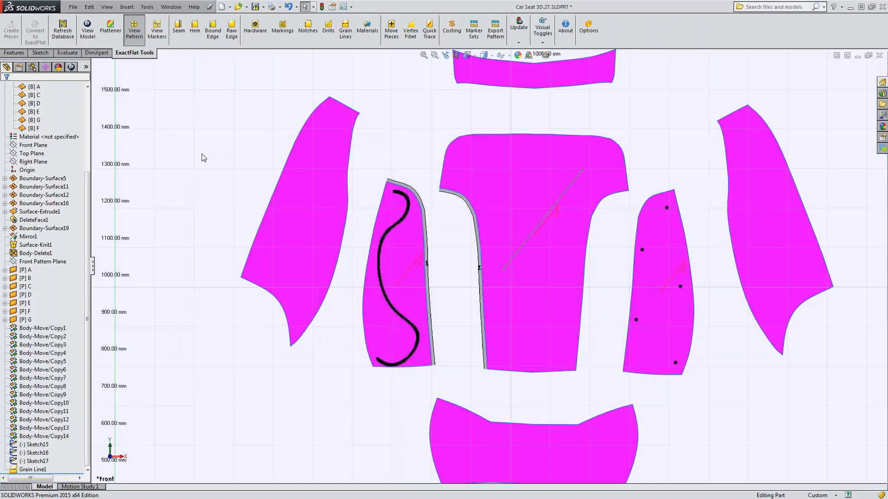
pyautogui.press('z')
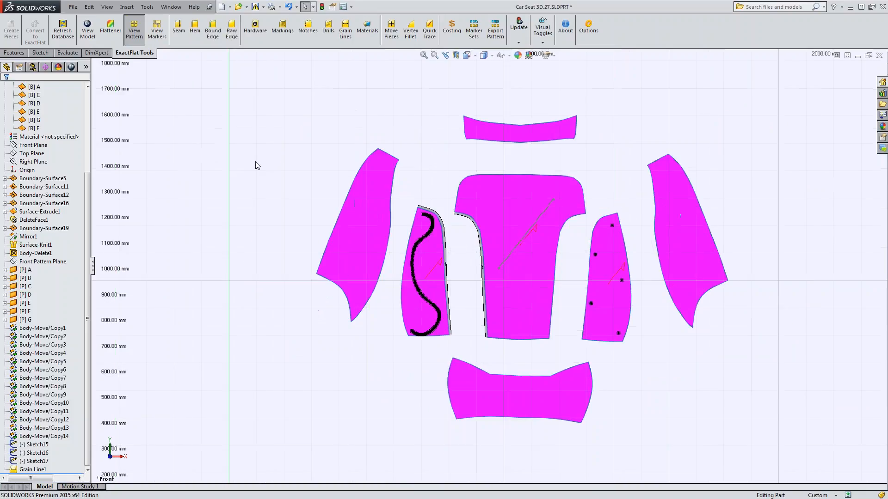
pyautogui.press('z')
pyautogui.press('z')
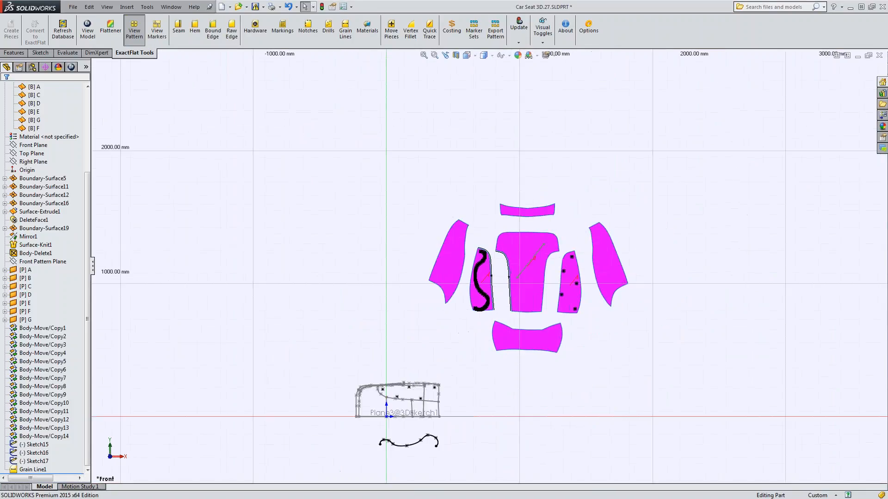
pyautogui.scroll(-2, 710, 290)
pyautogui.scroll(-1, 548, 396)
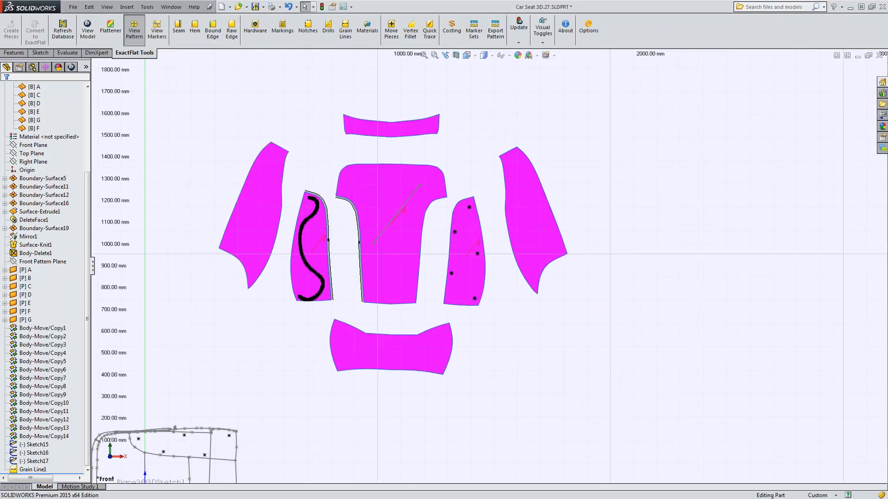
pyautogui.keyDown('ctrl'); pyautogui.moveTo(220, 152); pyautogui.dragTo(253, 157, button='middle'); pyautogui.keyUp('ctrl')
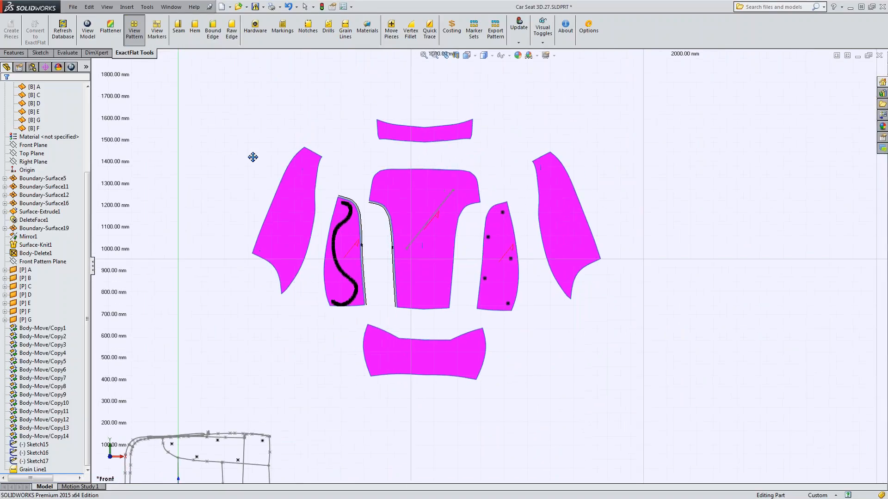
# Revert the ExactFlat part to a SOLIDWORKS part and confirm the conversion.
pyautogui.click(127, 7)
pyautogui.moveTo(153, 130)
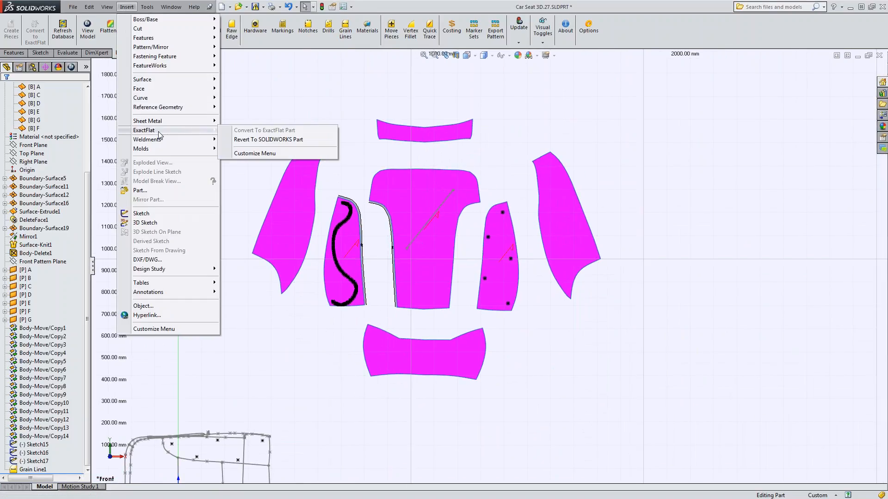
pyautogui.click(248, 139)
pyautogui.click(482, 275)
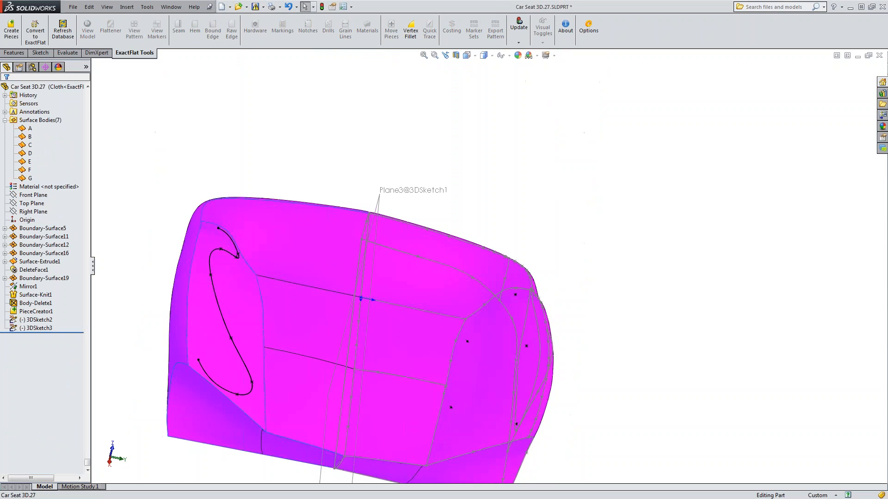
# Roll the feature history back to just after Body-Delete1, ahead of PieceCreator1.
pyautogui.moveTo(282, 403); pyautogui.dragTo(148, 370, button='middle')
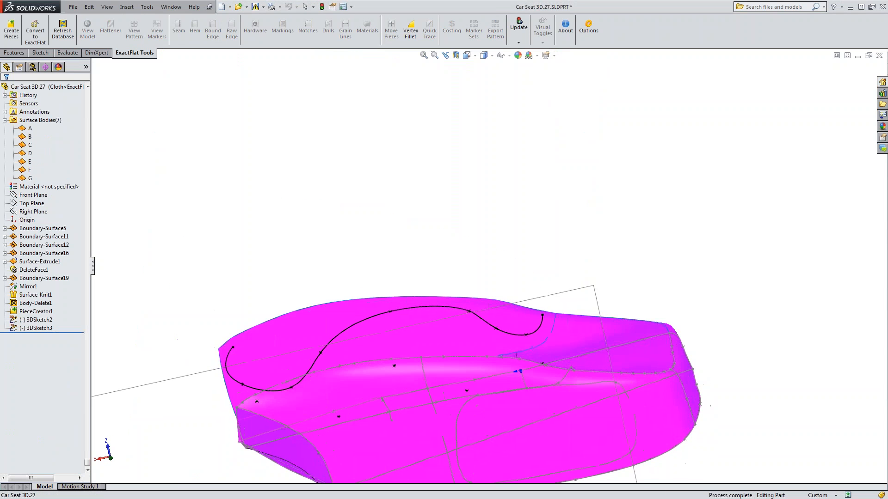
pyautogui.moveTo(518, 371); pyautogui.dragTo(416, 370, button='middle')
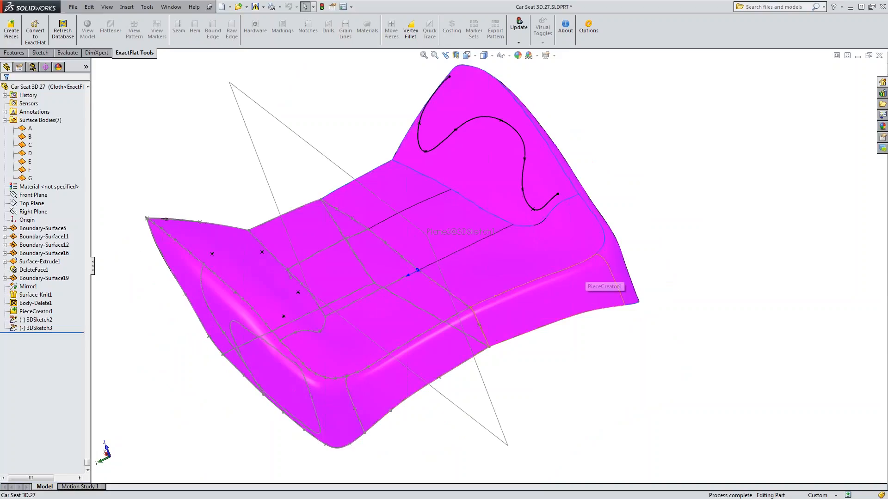
pyautogui.moveTo(578, 274)
pyautogui.mouseDown(button='middle')
pyautogui.moveTo(559, 289)
pyautogui.moveTo(581, 289)
pyautogui.mouseUp(button='middle')
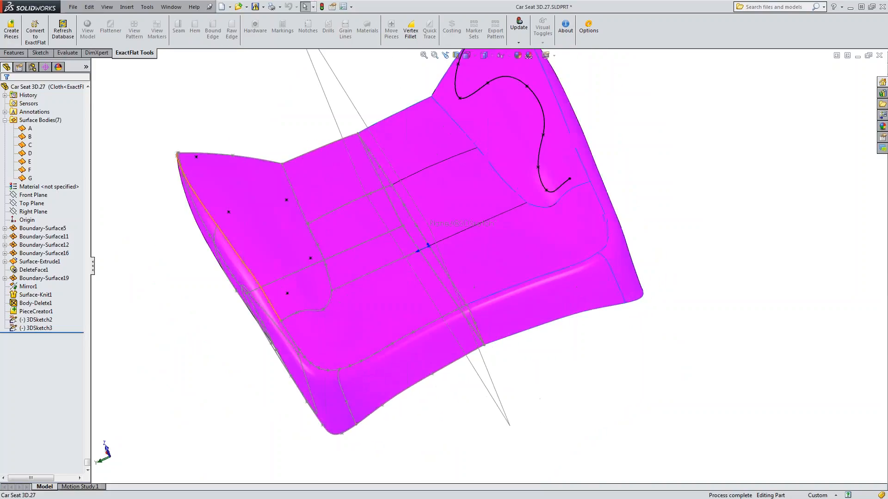
pyautogui.click(35, 321)
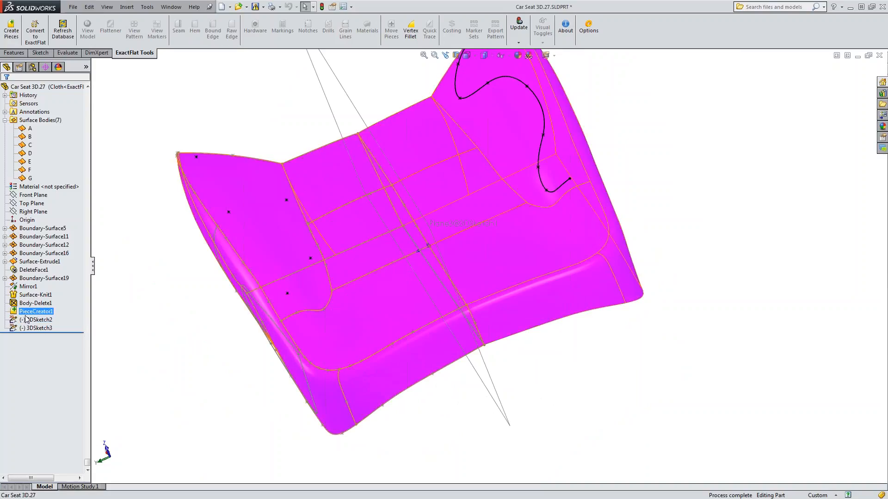
pyautogui.moveTo(40, 333); pyautogui.dragTo(39, 308)
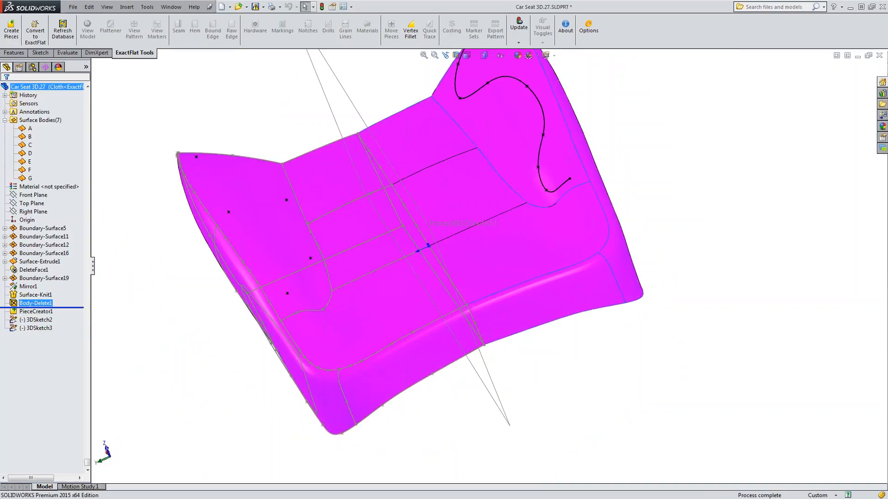
# Try to convert the rolled-back single-surface seat to ExactFlat without defined pieces.
pyautogui.moveTo(418, 342); pyautogui.dragTo(435, 365, button='middle')
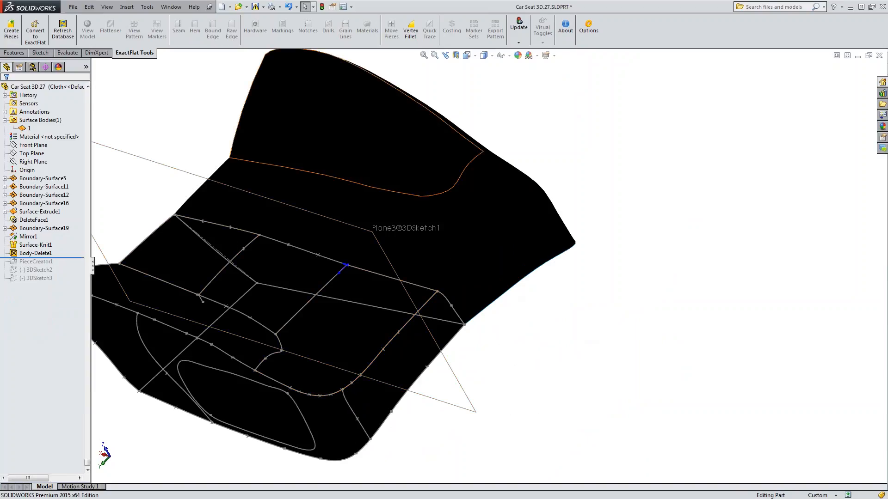
pyautogui.moveTo(422, 187); pyautogui.dragTo(419, 211, button='middle')
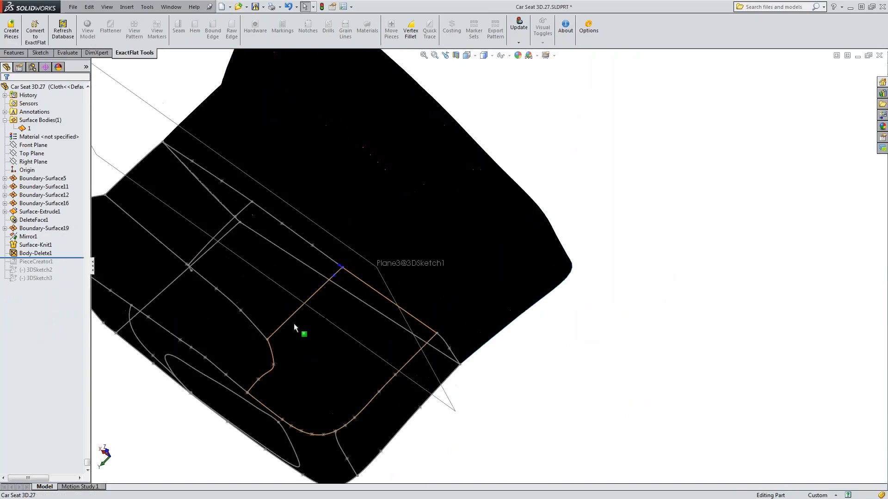
pyautogui.keyDown('ctrl'); pyautogui.moveTo(228, 323); pyautogui.dragTo(408, 299, button='middle'); pyautogui.keyUp('ctrl')
pyautogui.moveTo(400, 383); pyautogui.dragTo(353, 375, button='middle')
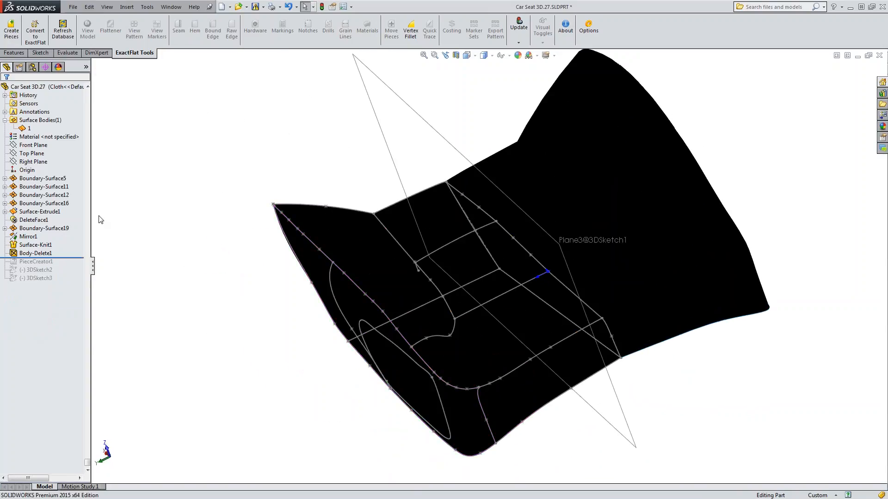
pyautogui.moveTo(530, 349)
pyautogui.mouseDown(button='middle')
pyautogui.moveTo(502, 356)
pyautogui.moveTo(543, 352)
pyautogui.mouseUp(button='middle')
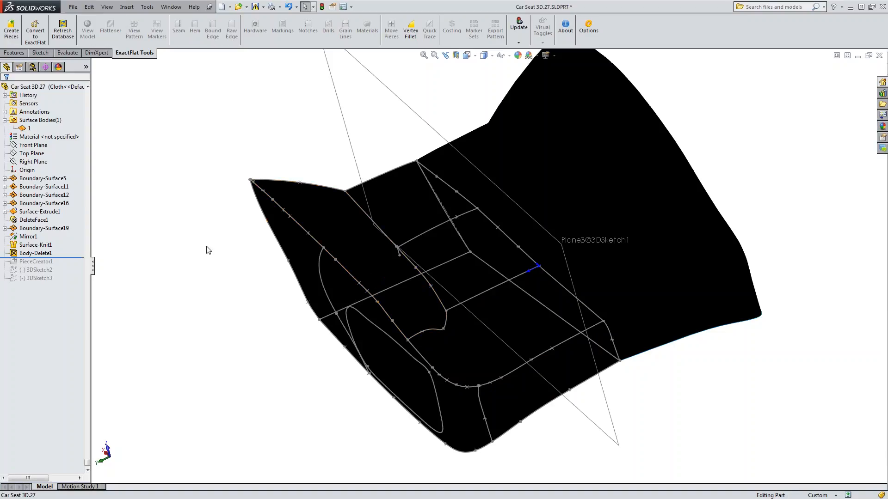
pyautogui.moveTo(582, 323)
pyautogui.mouseDown(button='middle')
pyautogui.moveTo(546, 319)
pyautogui.moveTo(587, 333)
pyautogui.mouseUp(button='middle')
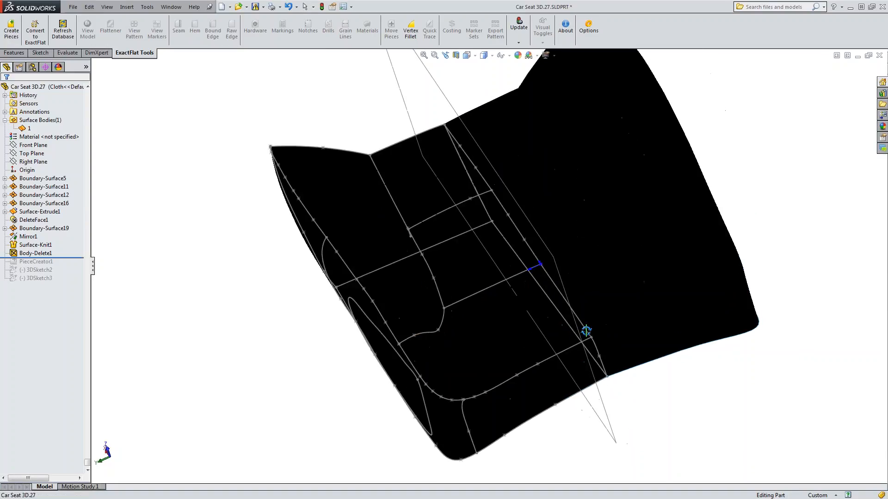
pyautogui.moveTo(506, 370)
pyautogui.mouseDown(button='middle')
pyautogui.moveTo(513, 342)
pyautogui.moveTo(497, 310)
pyautogui.mouseUp(button='middle')
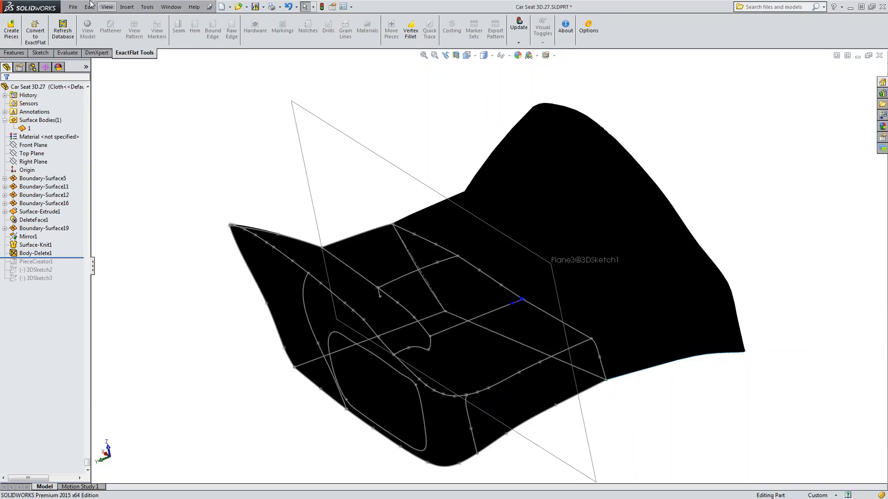
pyautogui.click(32, 35)
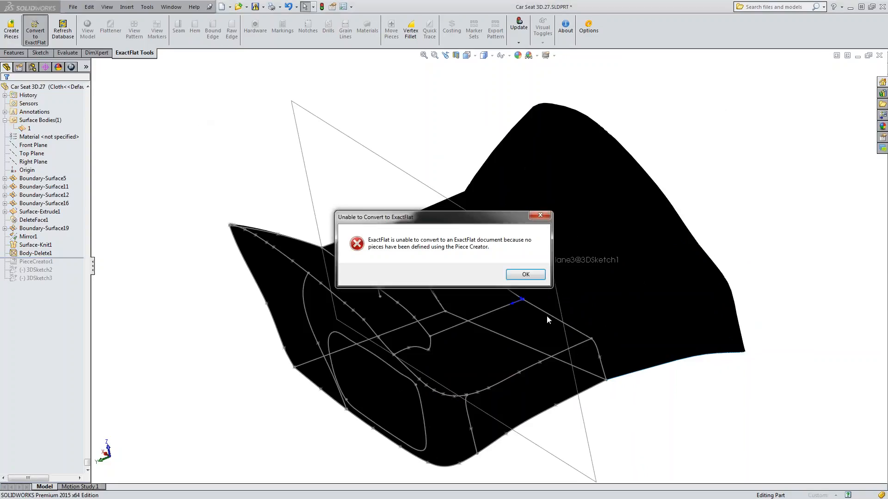
pyautogui.click(531, 276)
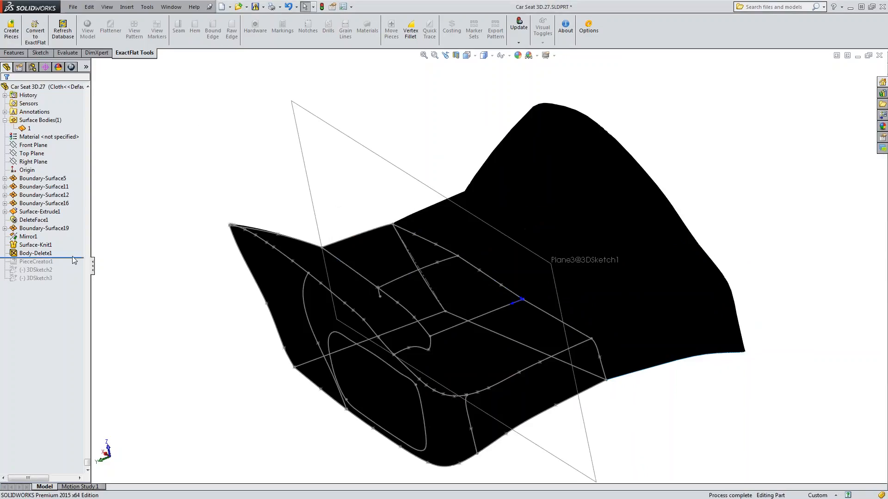
# Roll the history forward past 3DSketch3 and convert pieces A to G to ExactFlat with an Automotive material from ExactFlat Sample Data.
pyautogui.moveTo(72, 258); pyautogui.dragTo(72, 283)
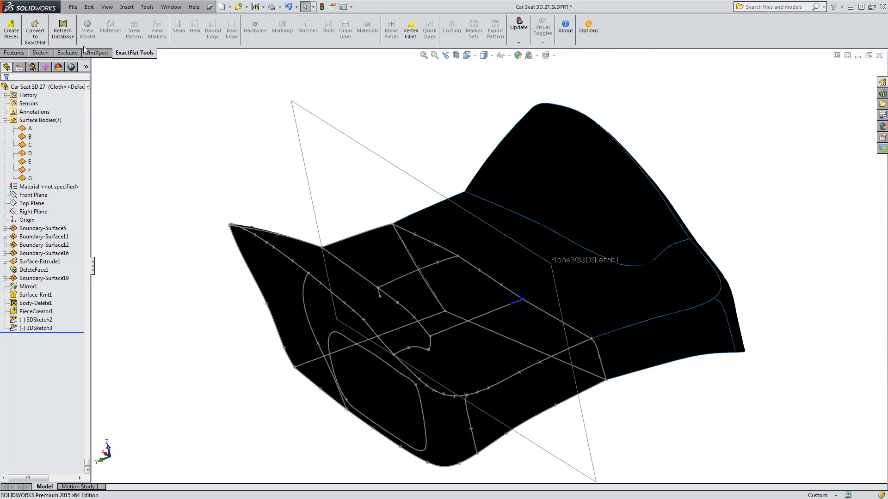
pyautogui.click(35, 32)
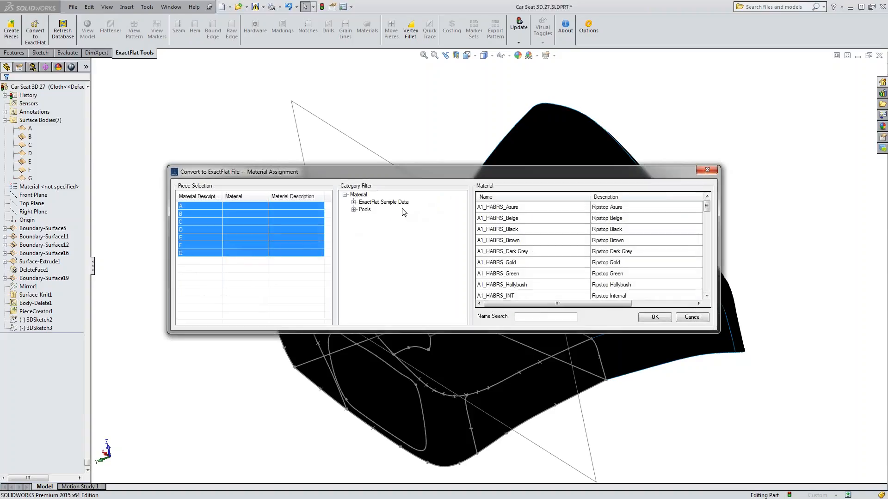
pyautogui.click(383, 202)
pyautogui.click(354, 202)
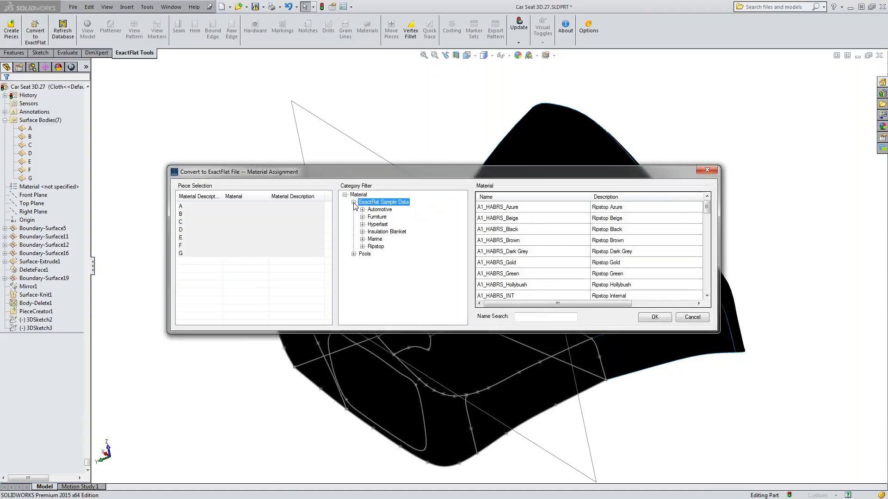
pyautogui.click(378, 210)
pyautogui.click(523, 207)
pyautogui.click(656, 318)
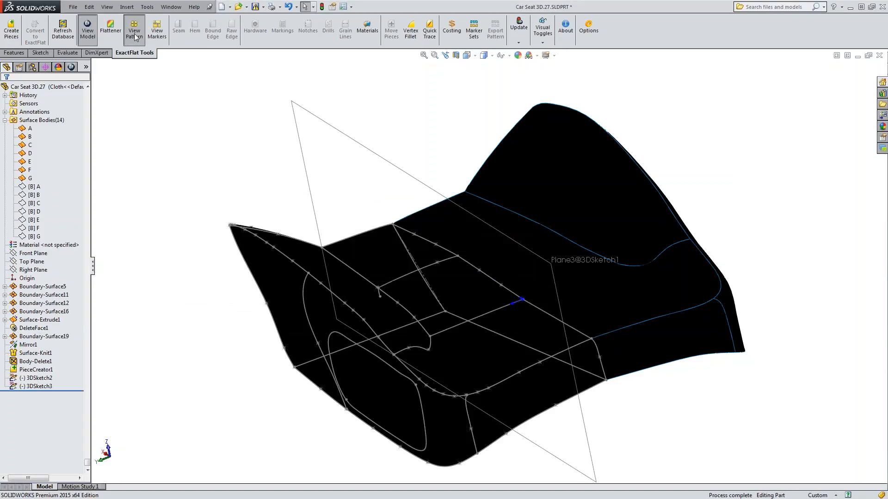
# Switch to the pattern view and flatten the seat's pattern pieces with the Flattener.
pyautogui.click(135, 36)
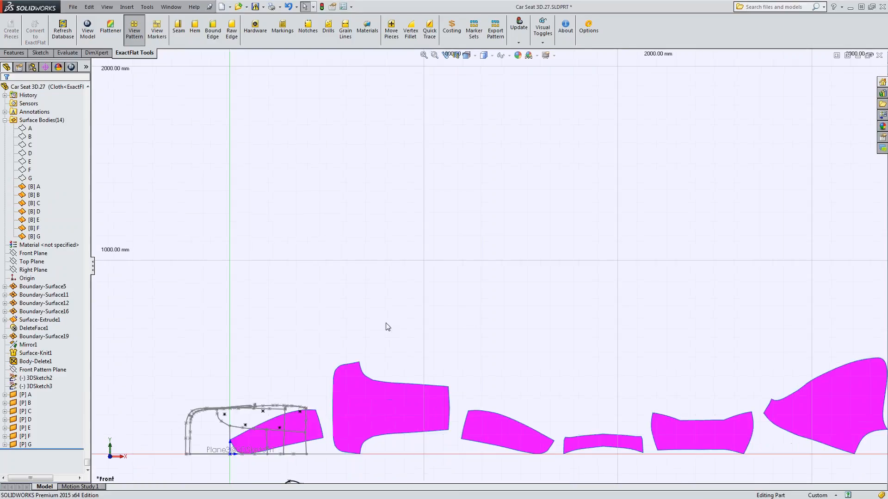
pyautogui.scroll(4, 388, 325)
pyautogui.keyDown('ctrl'); pyautogui.moveTo(591, 393); pyautogui.dragTo(418, 361, button='middle'); pyautogui.keyUp('ctrl')
pyautogui.scroll(-1, 314, 284)
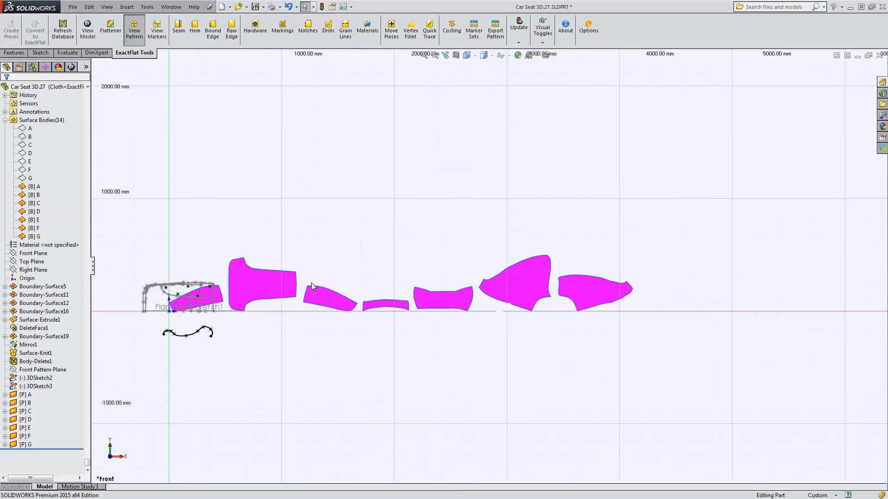
pyautogui.scroll(-1, 312, 282)
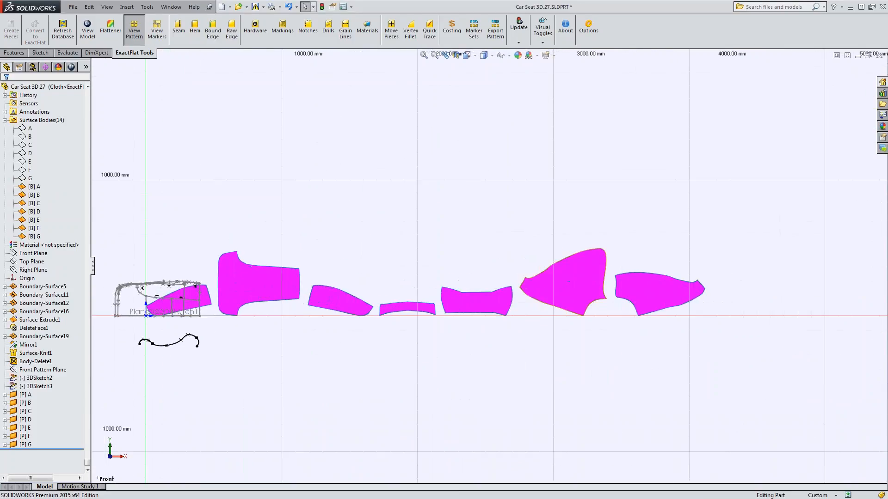
pyautogui.click(121, 29)
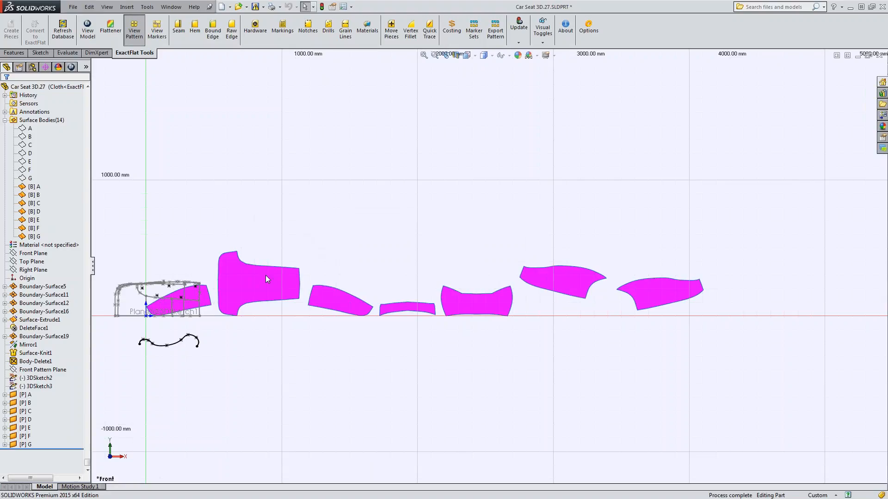
pyautogui.keyDown('ctrl'); pyautogui.moveTo(298, 220); pyautogui.dragTo(388, 212, button='middle'); pyautogui.keyUp('ctrl')
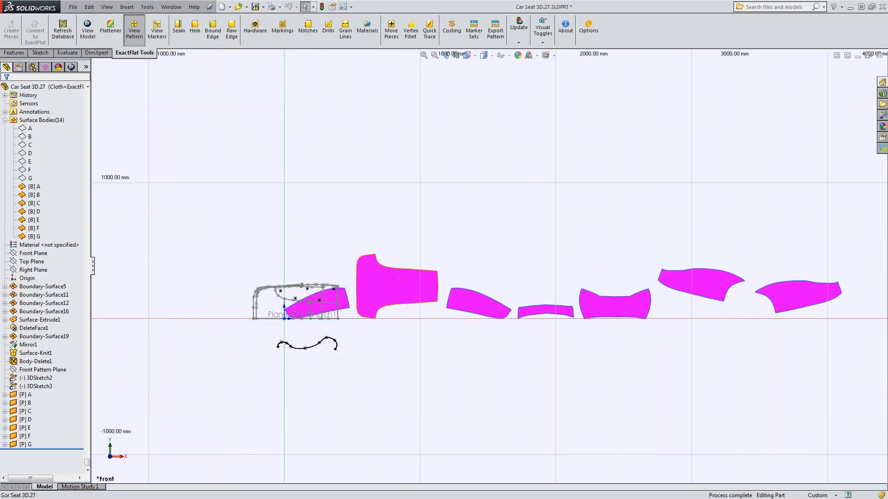
pyautogui.click(424, 266)
pyautogui.click(424, 260)
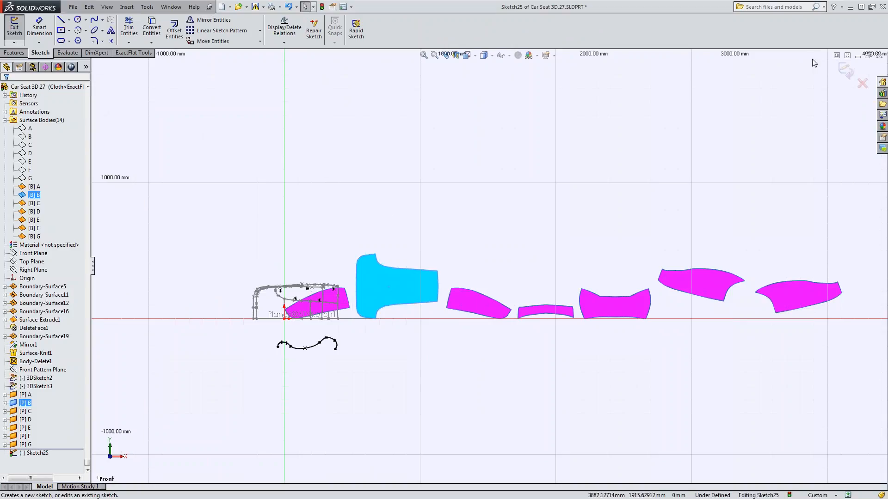
pyautogui.click(862, 83)
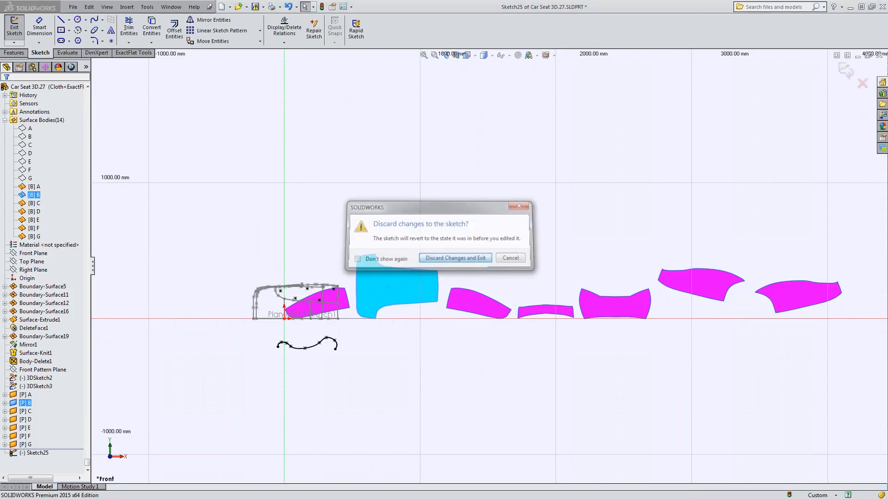
pyautogui.click(455, 258)
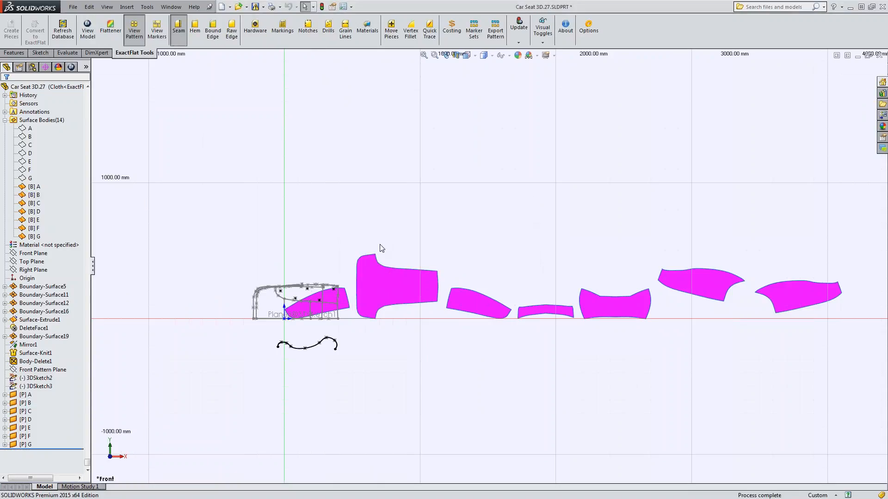
# Add a seam along the three connected upper edges of pattern piece B, auto-mated with the matching edges of piece A.
pyautogui.click(390, 267)
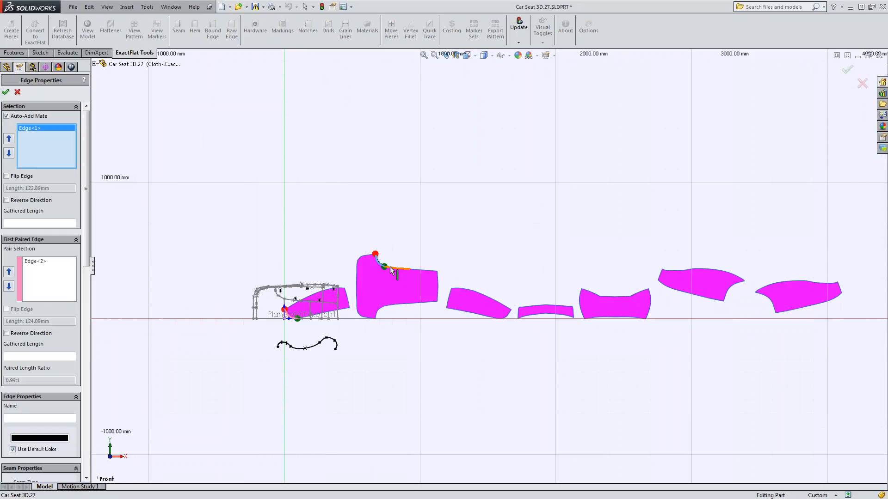
pyautogui.click(397, 268)
pyautogui.click(419, 270)
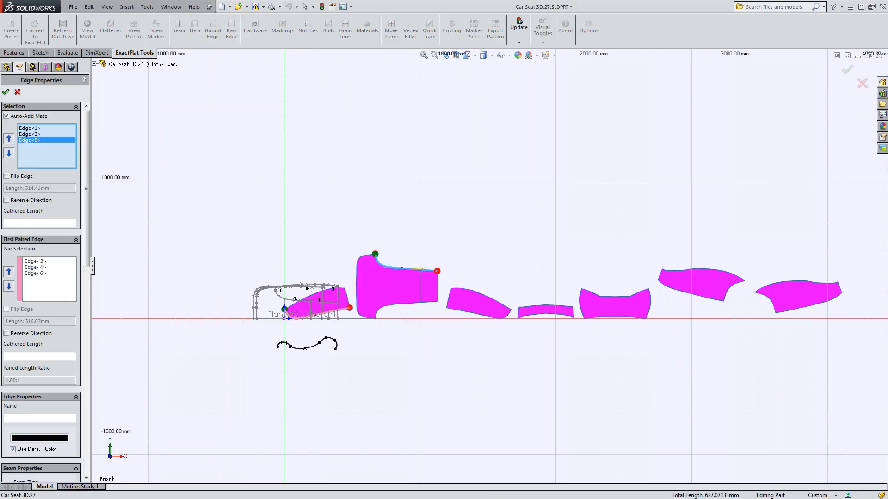
pyautogui.click(6, 92)
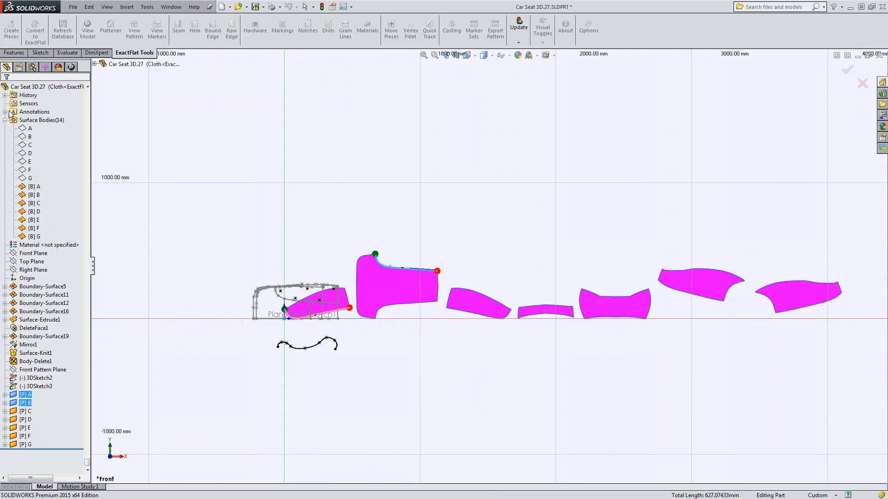
# Sketch a point on piece B's curved seam edge near its upper corner, at about X 674 mm, Y 452 mm.
pyautogui.scroll(-5, 440, 266)
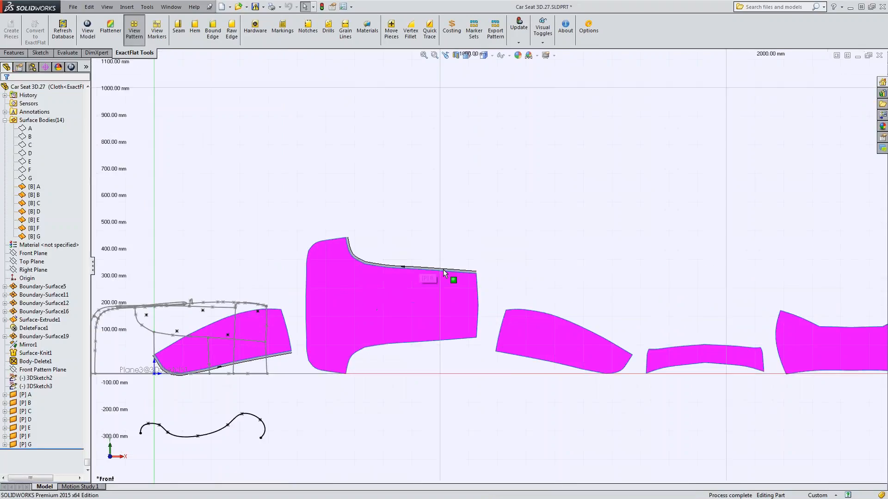
pyautogui.scroll(-3, 439, 263)
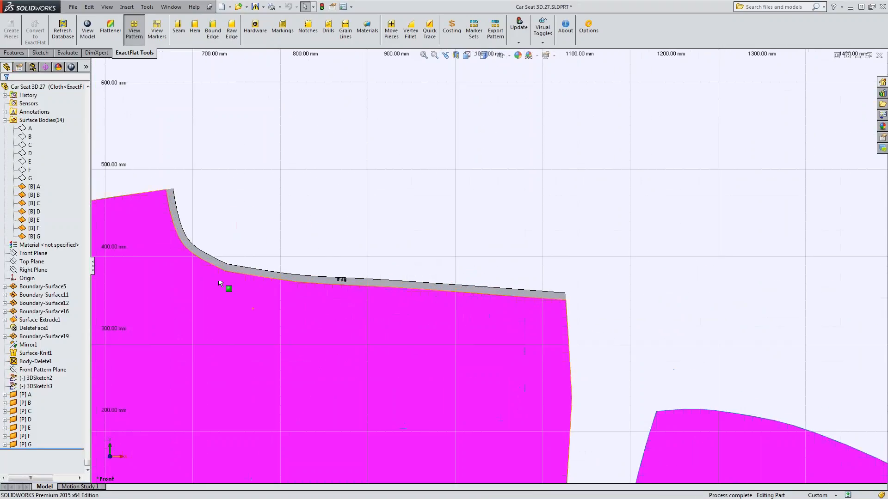
pyautogui.click(253, 306)
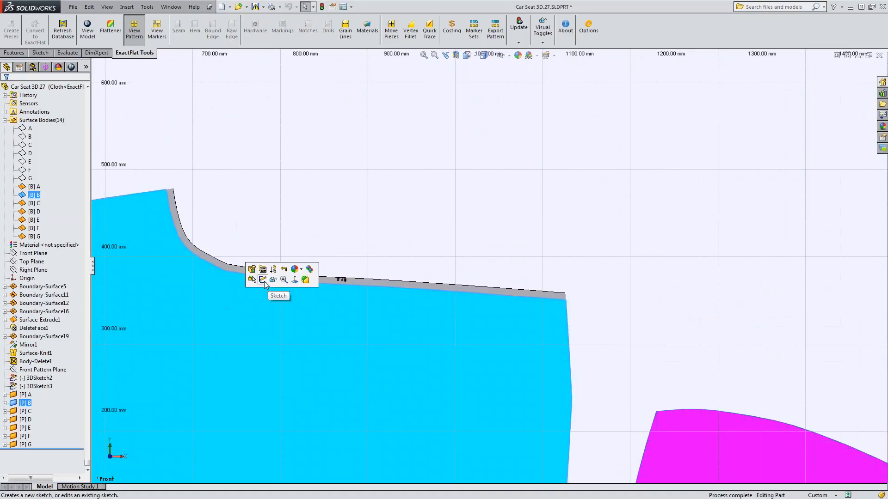
pyautogui.click(262, 279)
pyautogui.click(111, 41)
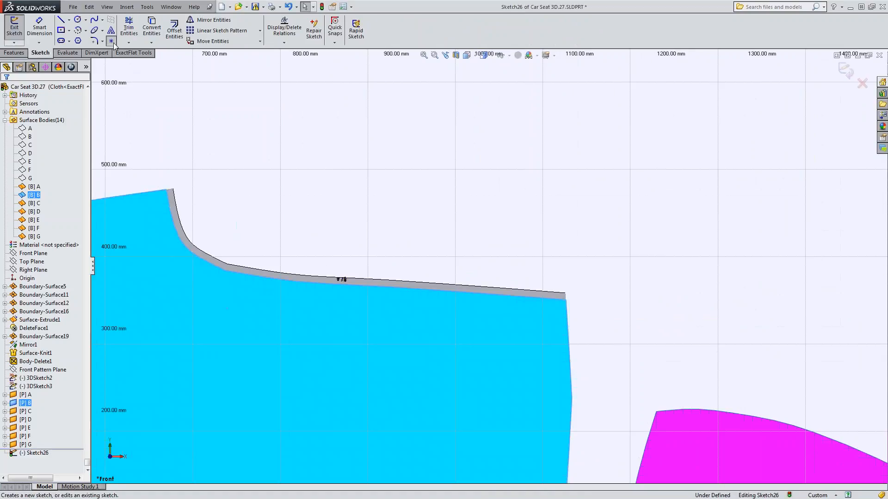
pyautogui.click(170, 212)
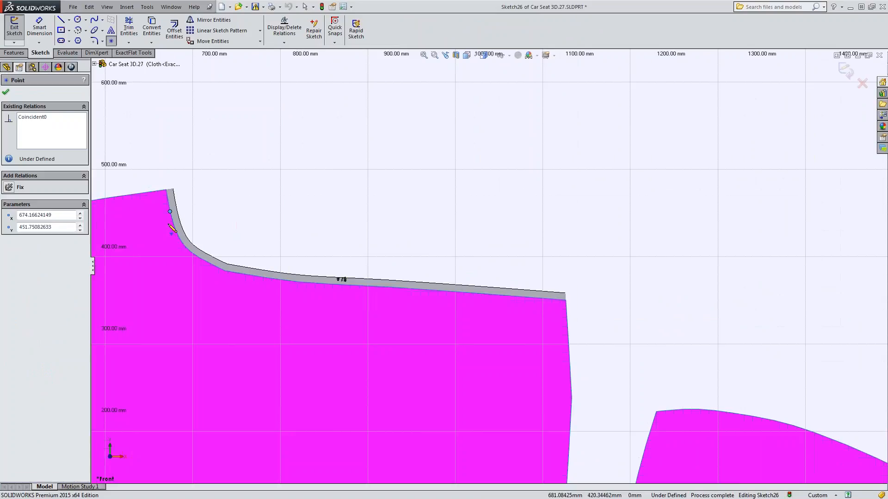
pyautogui.click(5, 93)
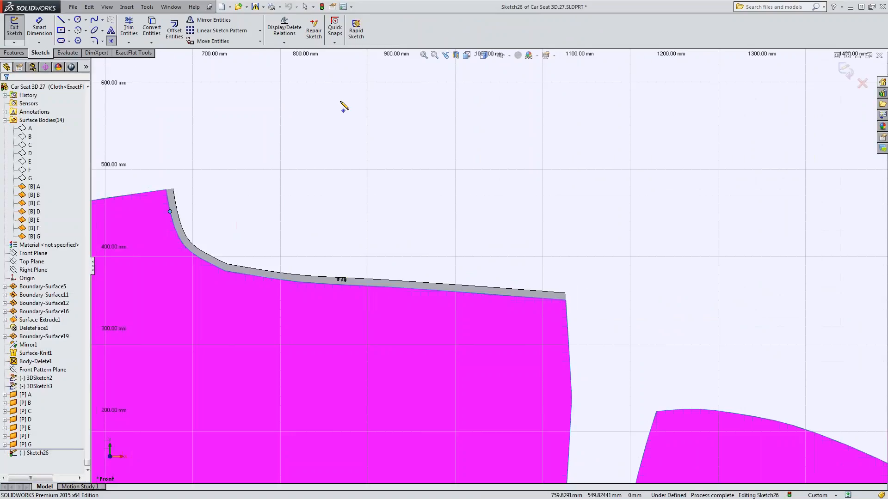
pyautogui.click(843, 70)
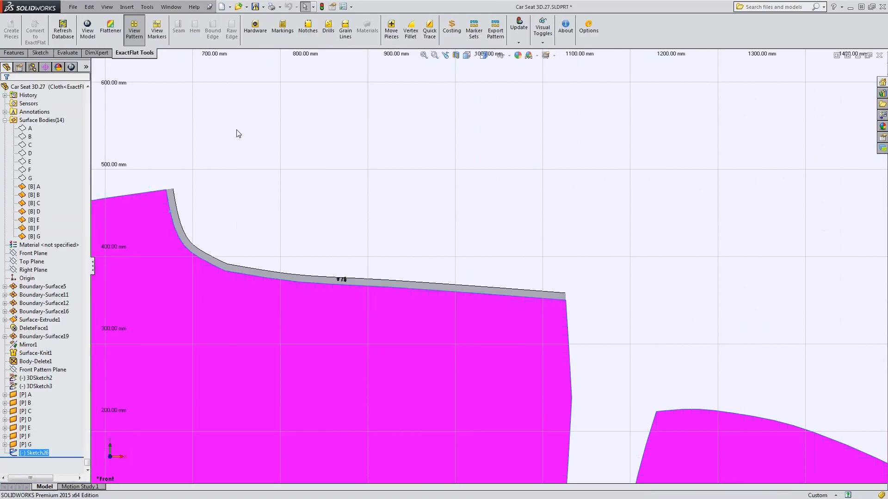
pyautogui.click(307, 28)
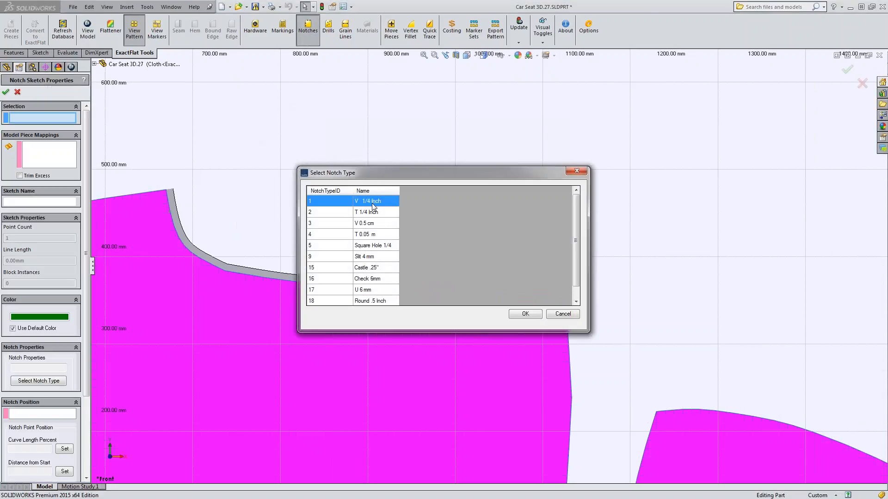
pyautogui.click(525, 314)
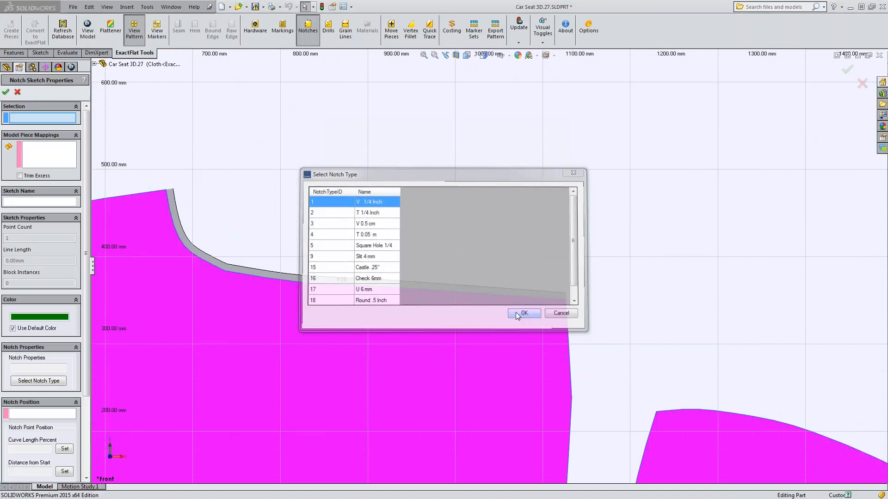
pyautogui.scroll(-1, 82, 198)
pyautogui.scroll(-3, 82, 198)
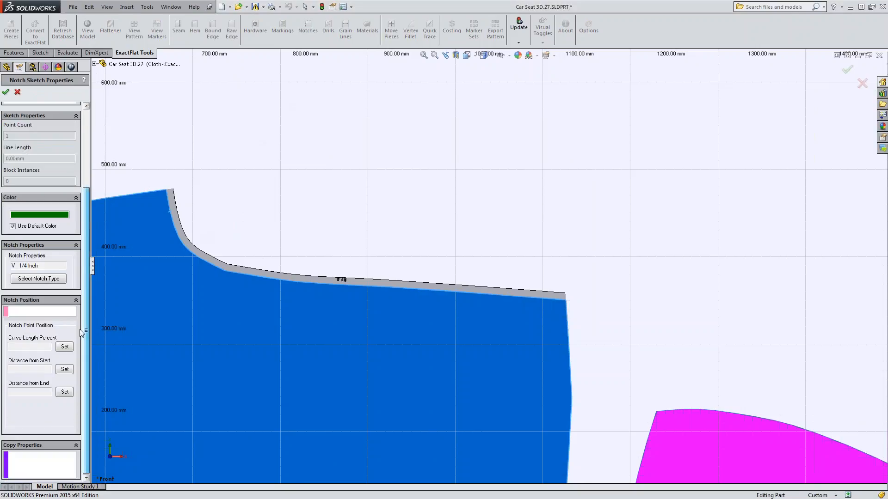
pyautogui.click(28, 311)
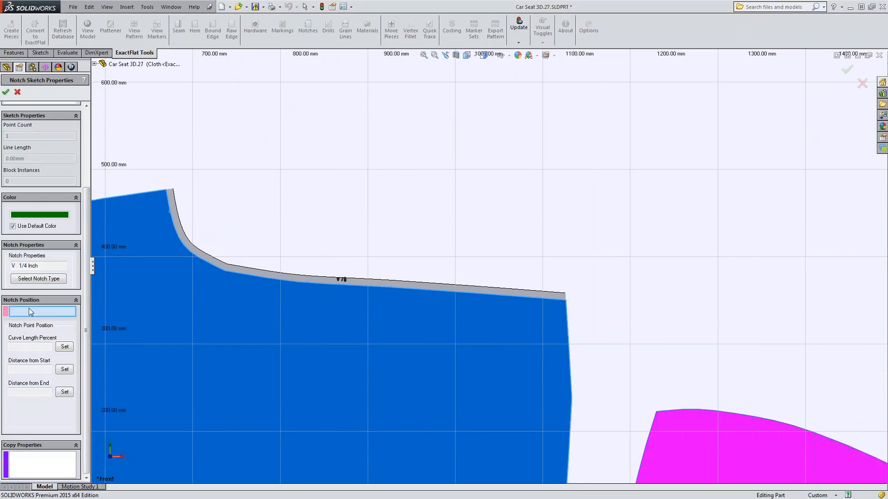
pyautogui.click(171, 212)
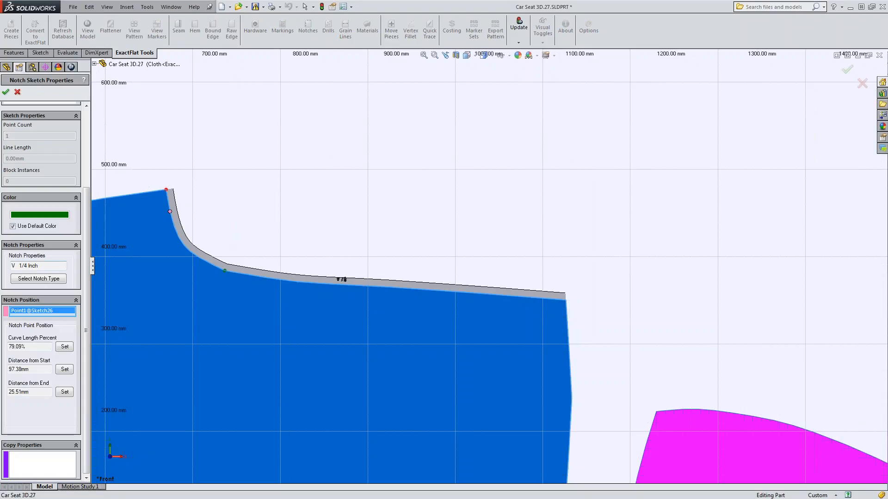
pyautogui.moveTo(88, 255)
pyautogui.mouseDown()
pyautogui.moveTo(90, 122)
pyautogui.moveTo(102, 344)
pyautogui.moveTo(93, 326)
pyautogui.mouseUp()
pyautogui.click(18, 92)
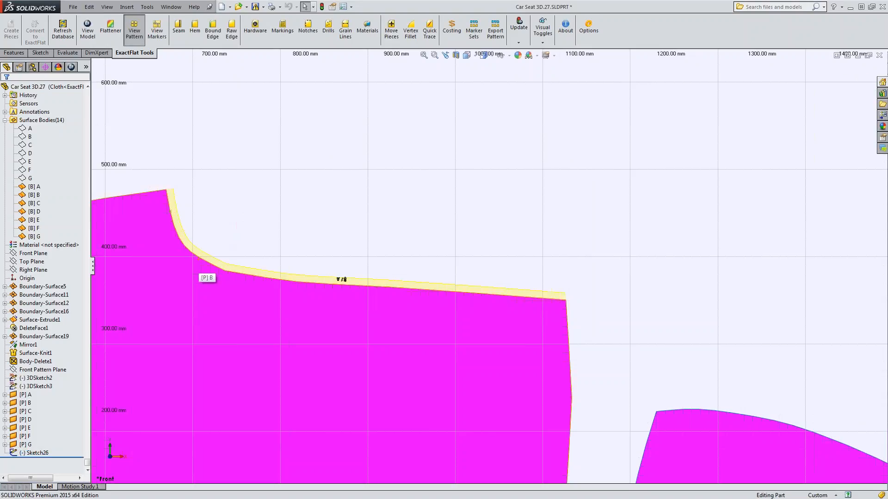
pyautogui.click(179, 32)
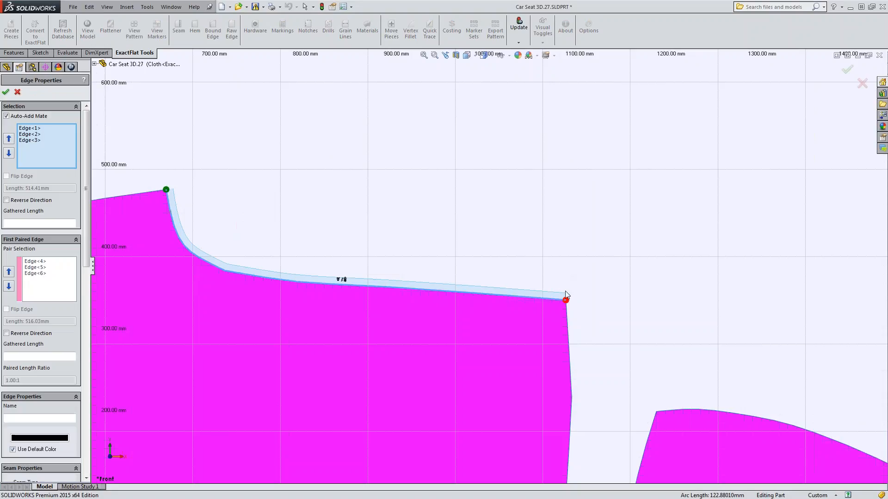
pyautogui.click(6, 93)
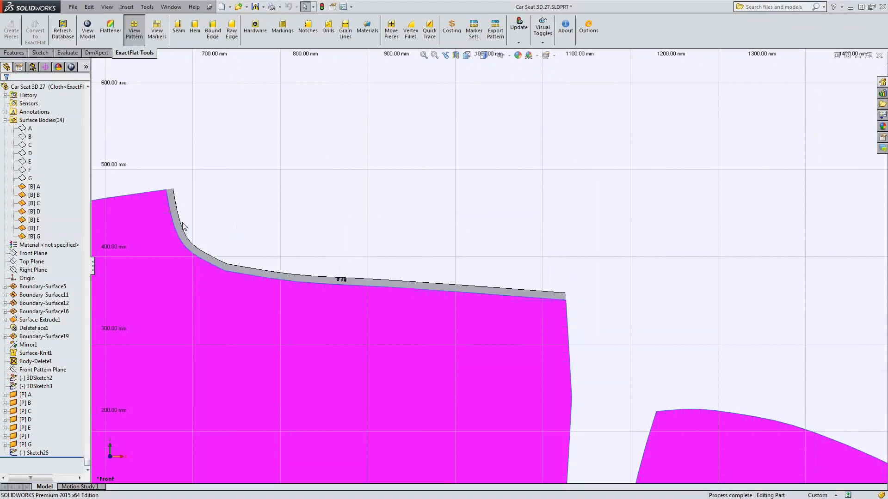
pyautogui.click(303, 43)
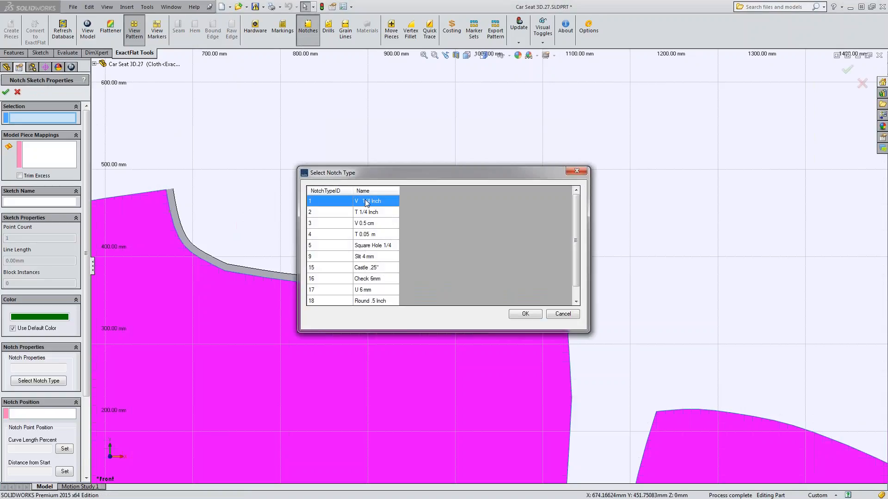
pyautogui.click(525, 314)
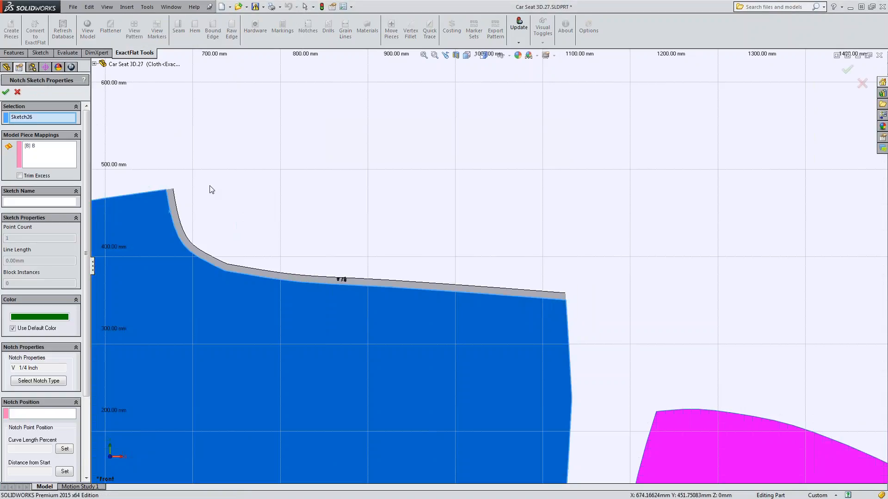
pyautogui.click(33, 147)
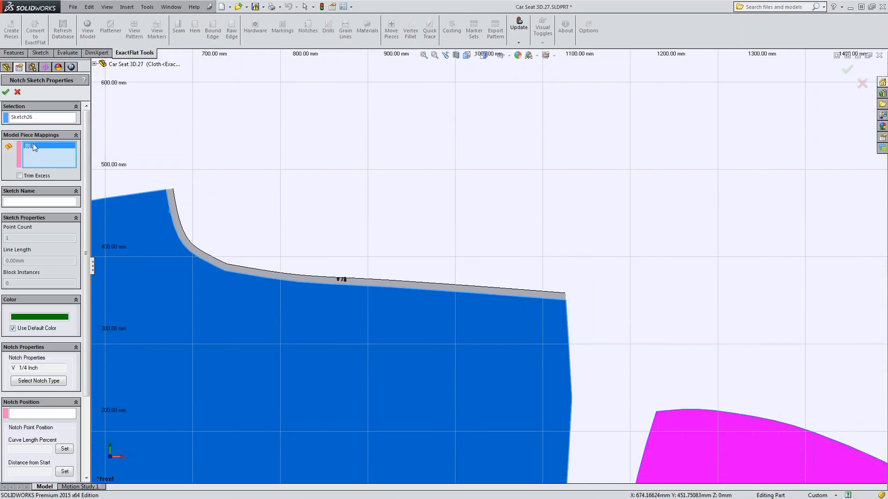
pyautogui.press('Delete')
pyautogui.click(17, 92)
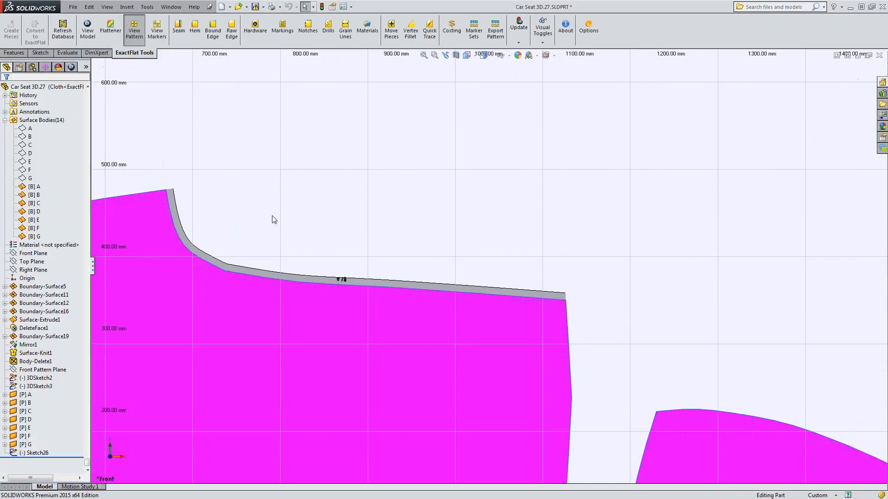
# Define a V 1/4 Inch notch from the new sketch and use its point on piece B's curved edge as the notch position.
pyautogui.click(307, 29)
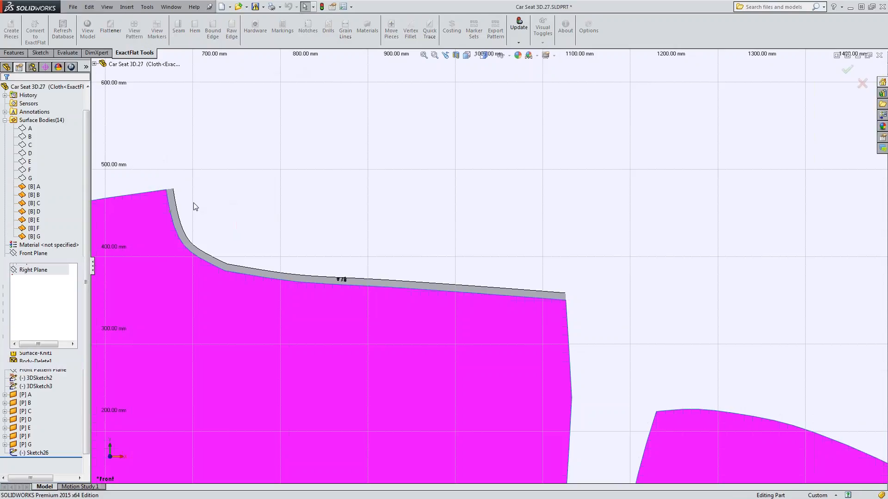
pyautogui.click(174, 217)
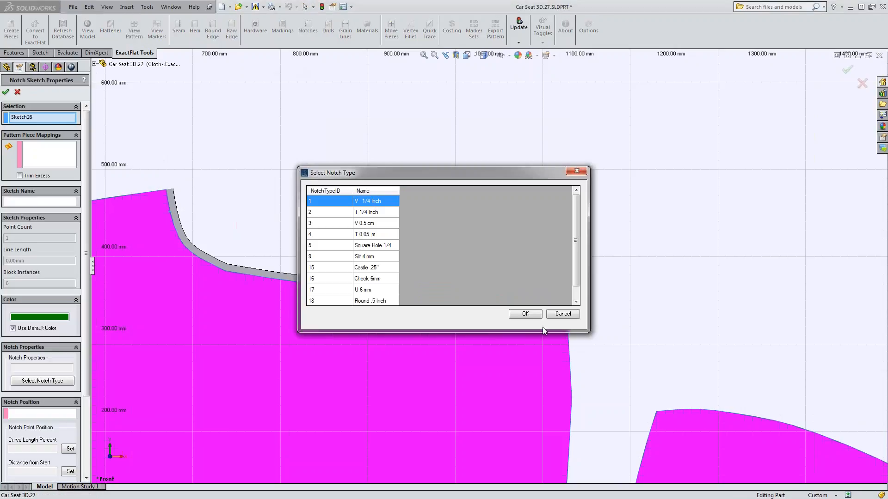
pyautogui.click(527, 315)
pyautogui.moveTo(86, 139); pyautogui.dragTo(86, 222)
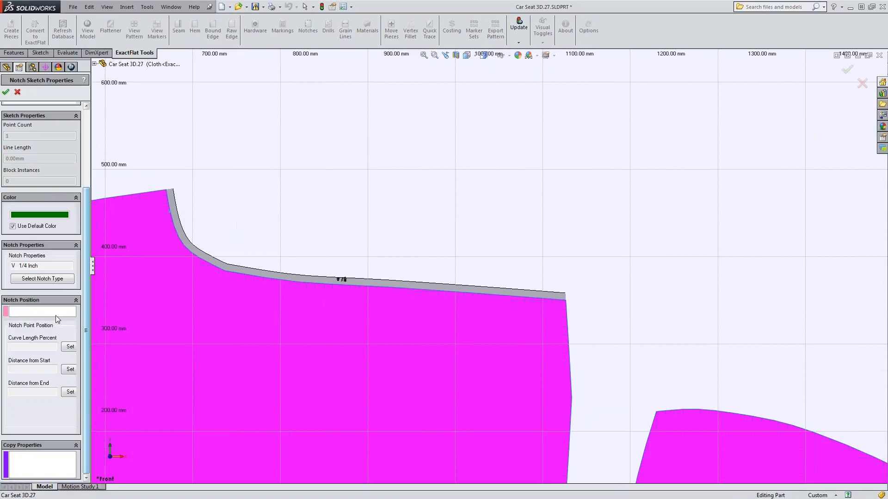
pyautogui.click(56, 315)
pyautogui.click(170, 212)
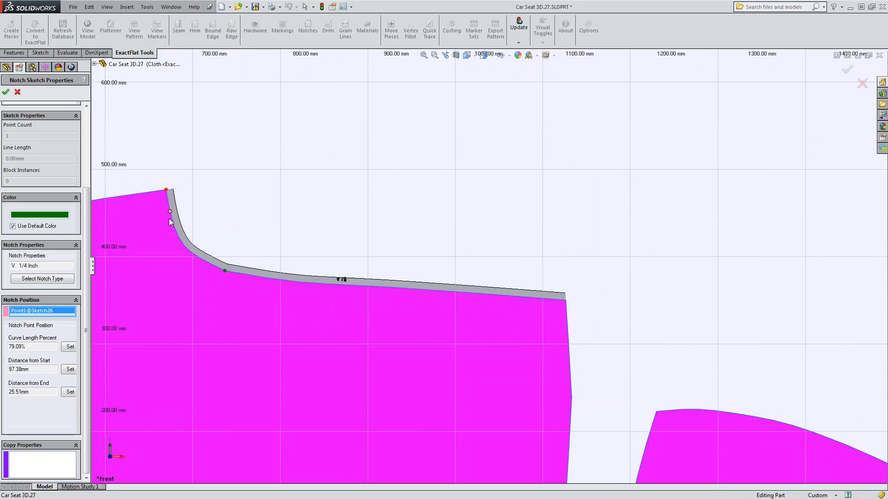
# Set the notch point's distance from the start of the edge to about 50 mm.
pyautogui.click(40, 347)
pyautogui.click(70, 369)
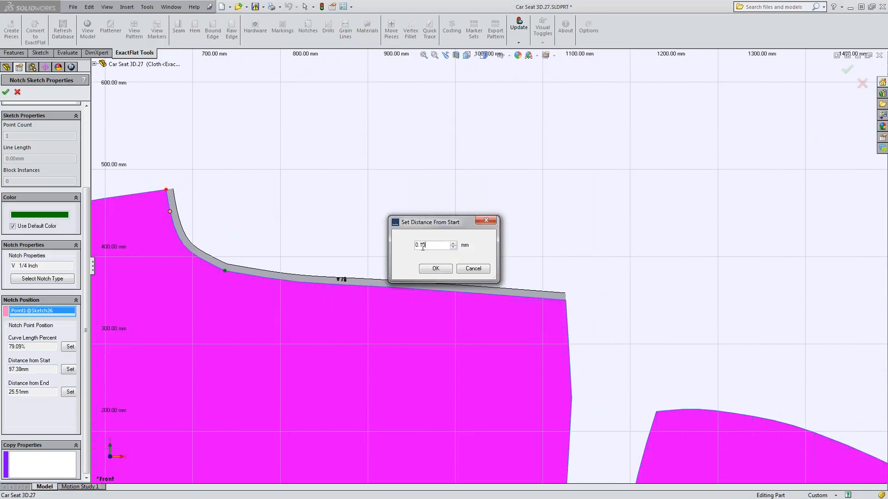
pyautogui.write('50')
pyautogui.click(428, 270)
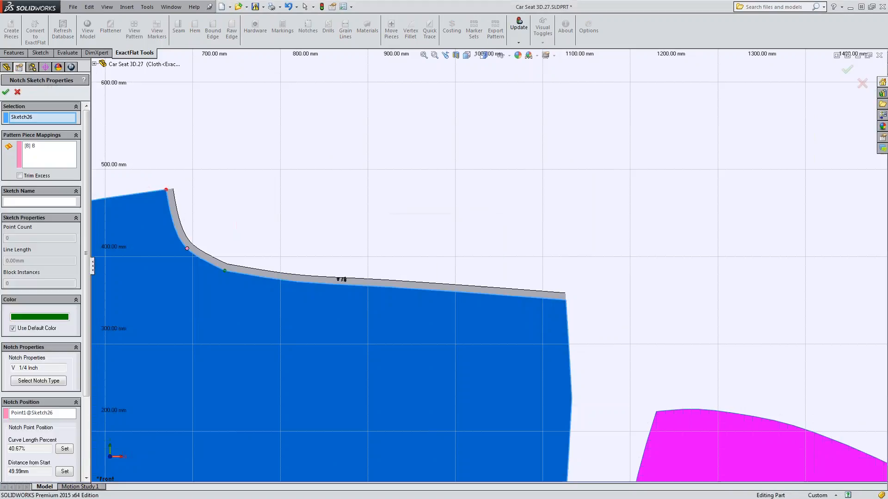
# Set the notch point's curve length percent to 75% on piece B's curved edge and accept the notch.
pyautogui.scroll(-5, 87, 341)
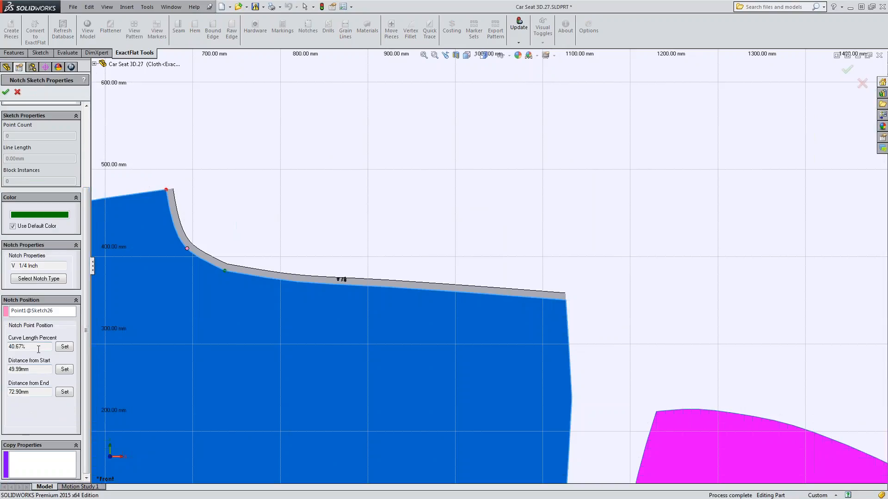
pyautogui.click(65, 347)
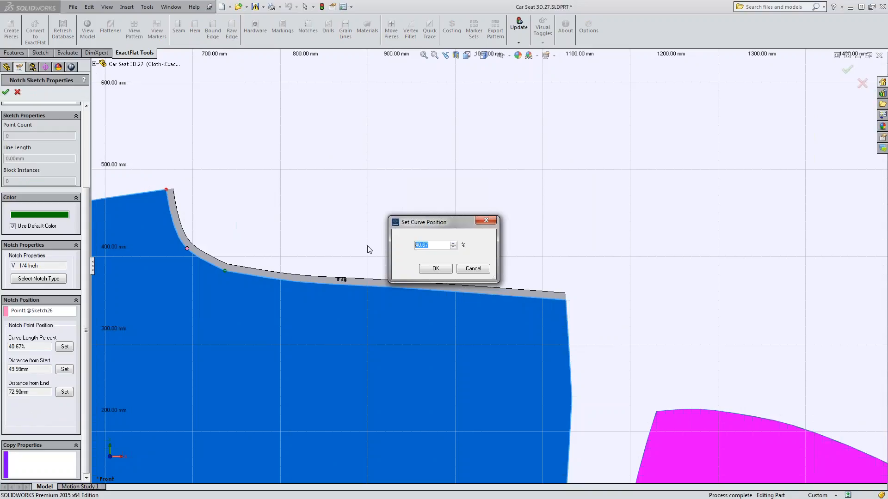
pyautogui.write('75')
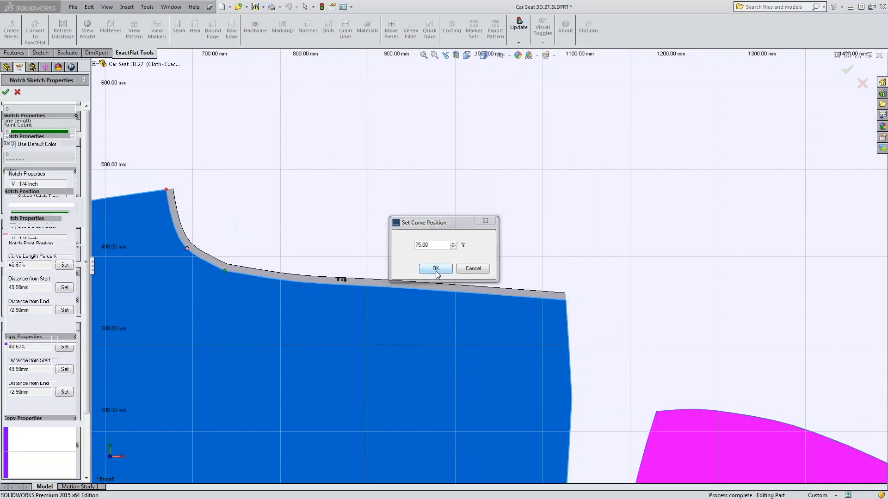
pyautogui.click(435, 270)
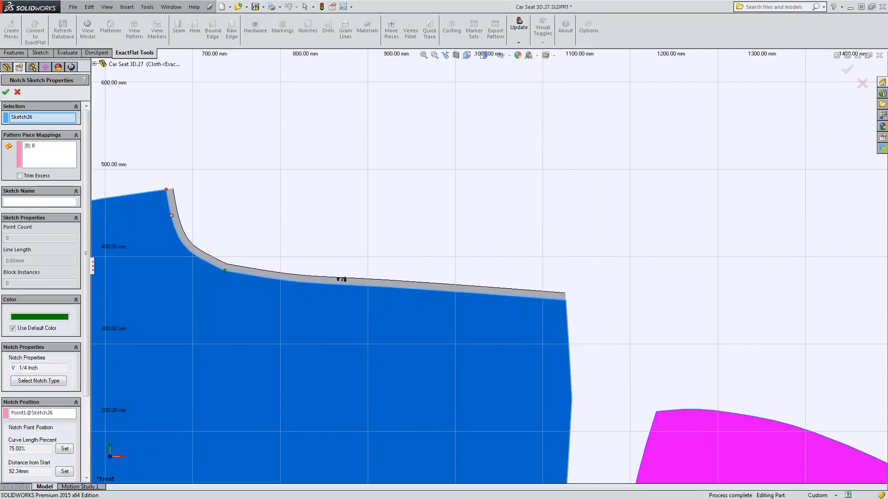
pyautogui.click(6, 93)
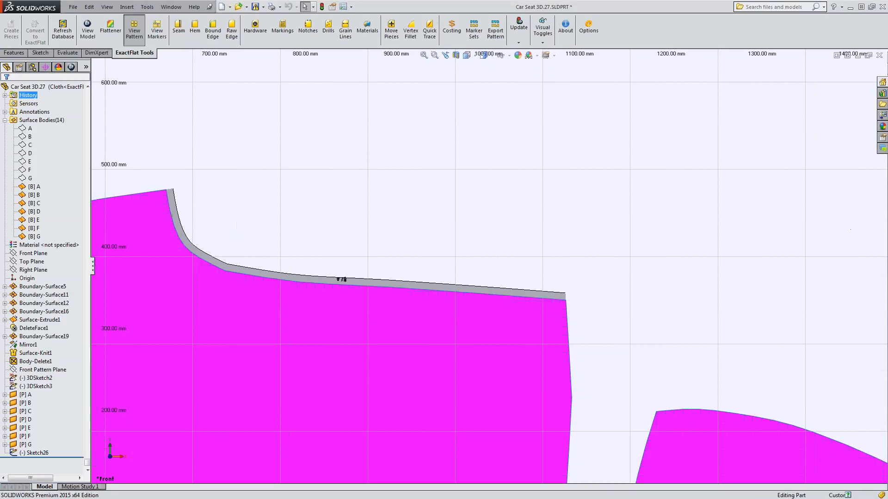
# Start a sketch on pattern piece B and place a center rectangle's midpoint near its narrow end, at about X 1050 mm, Y 226 mm.
pyautogui.scroll(4, 298, 290)
pyautogui.scroll(2, 487, 350)
pyautogui.scroll(-4, 488, 351)
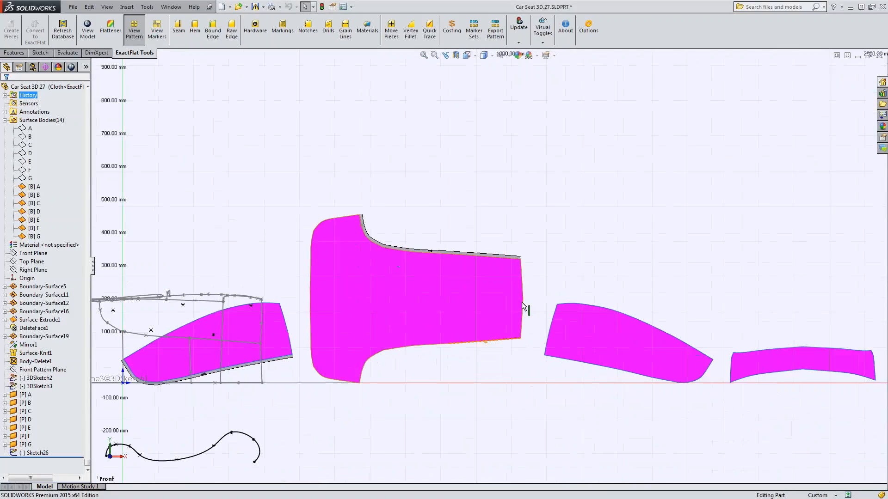
pyautogui.scroll(-1, 493, 268)
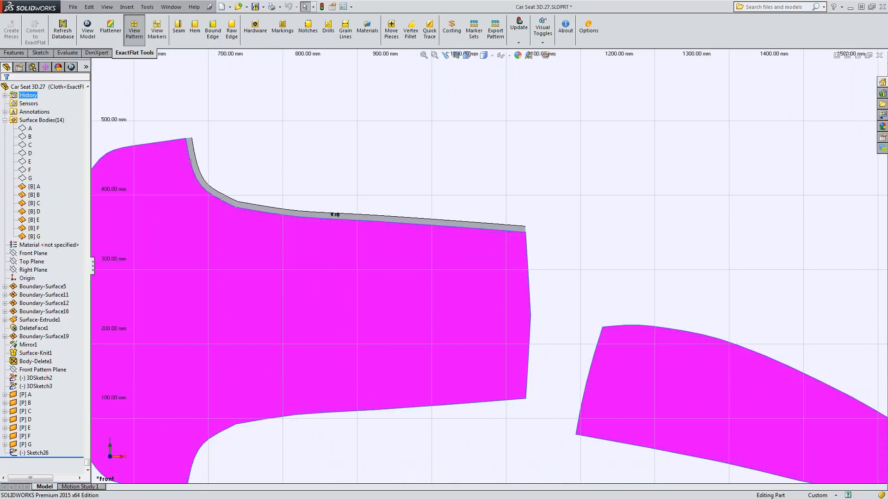
pyautogui.click(429, 280)
pyautogui.click(439, 267)
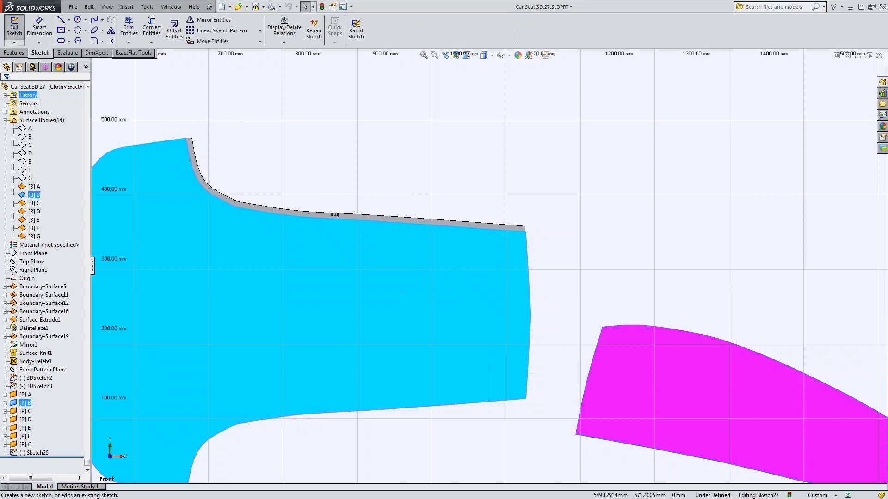
pyautogui.click(61, 29)
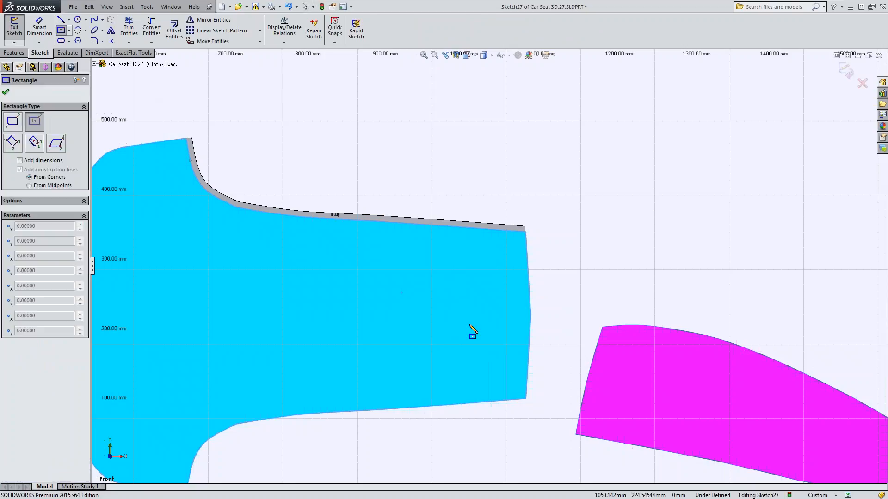
pyautogui.click(468, 325)
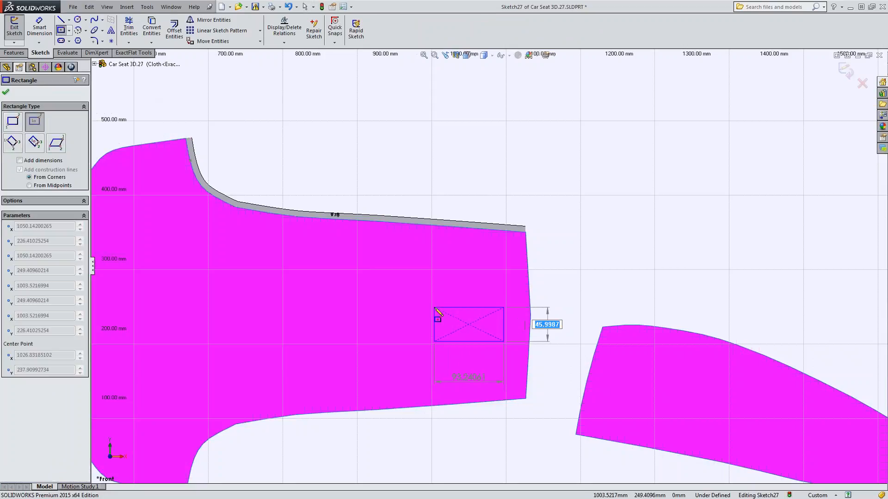
# Size the center rectangle 50 mm high and 100 mm wide, and finish the sketch.
pyautogui.write('50')
pyautogui.press('Tab')
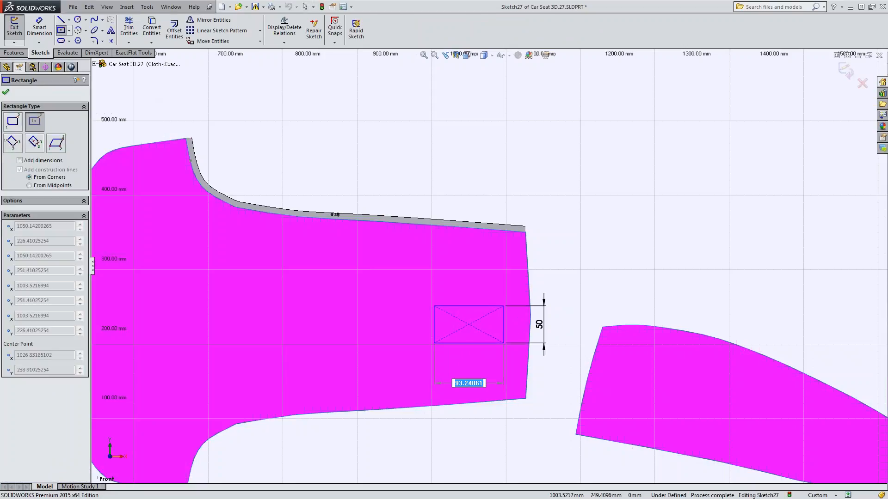
pyautogui.write('100')
pyautogui.press('Return')
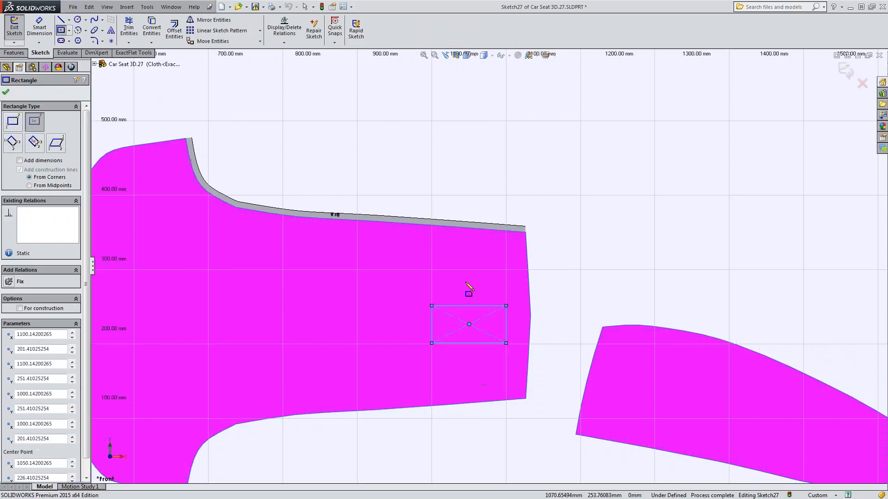
pyautogui.click(6, 91)
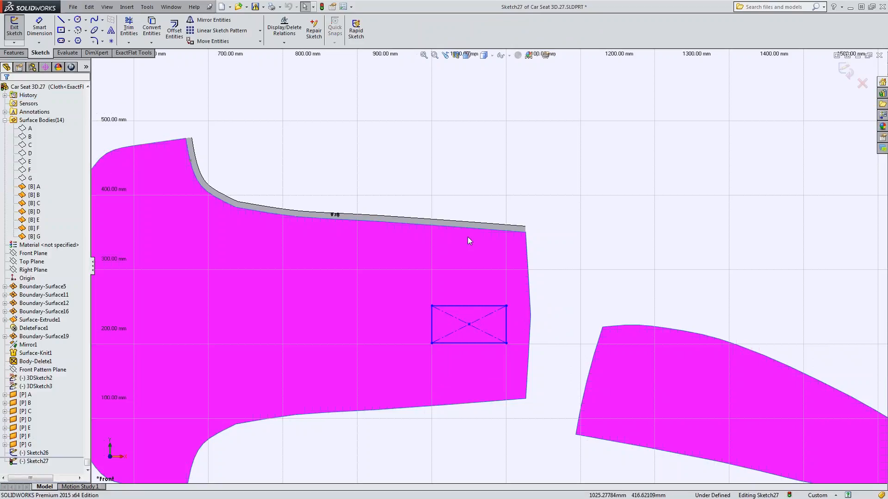
pyautogui.scroll(5, 484, 354)
pyautogui.scroll(-5, 480, 317)
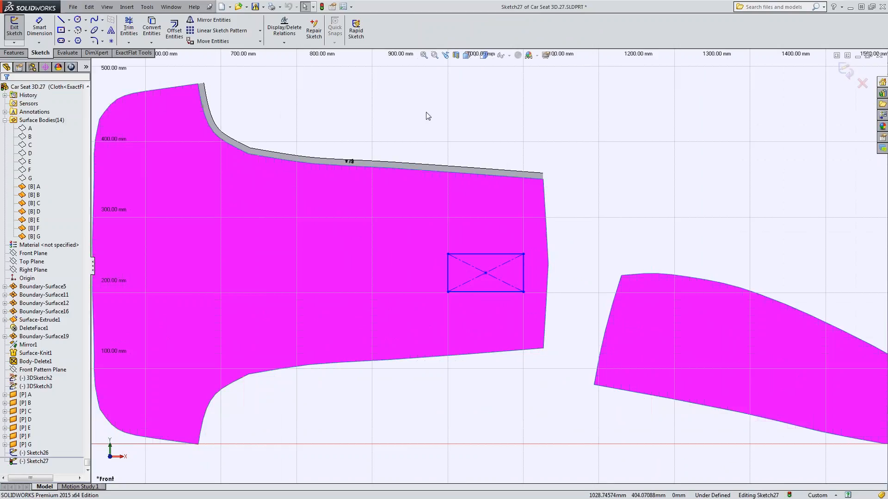
pyautogui.click(846, 70)
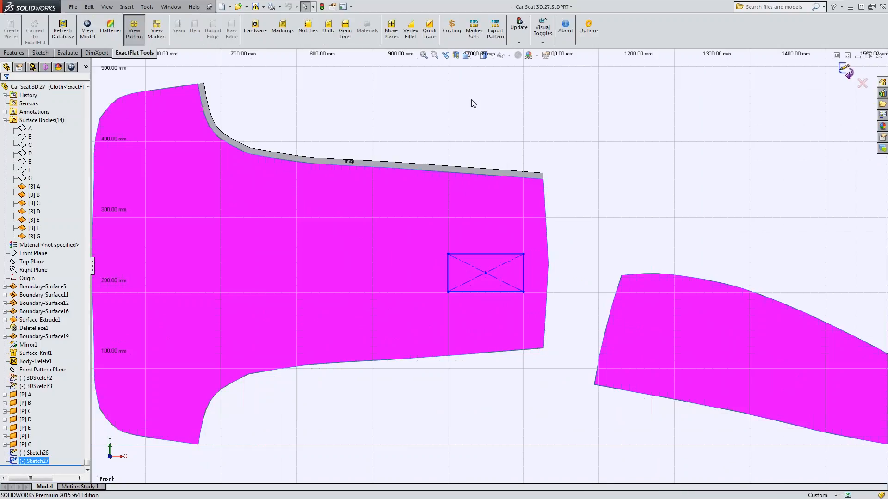
# Define the rectangle sketch on piece B as a marking of type Curve Points, after reviewing the available marking types.
pyautogui.click(284, 35)
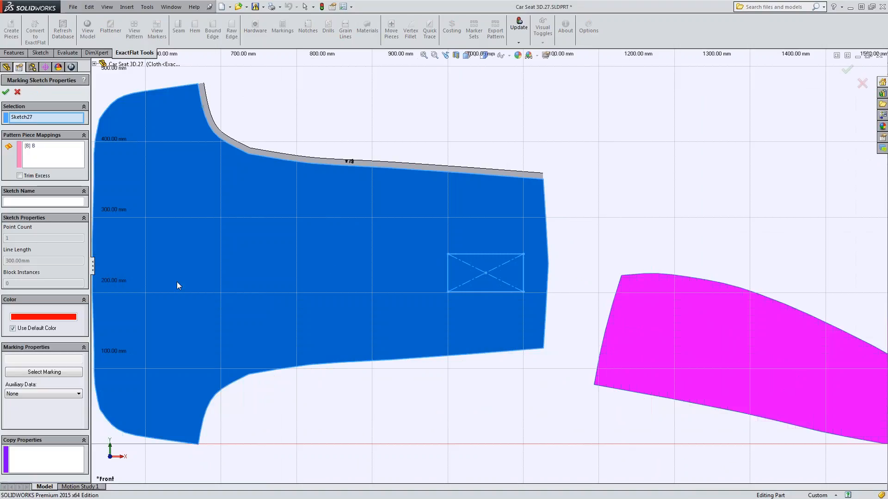
pyautogui.click(44, 372)
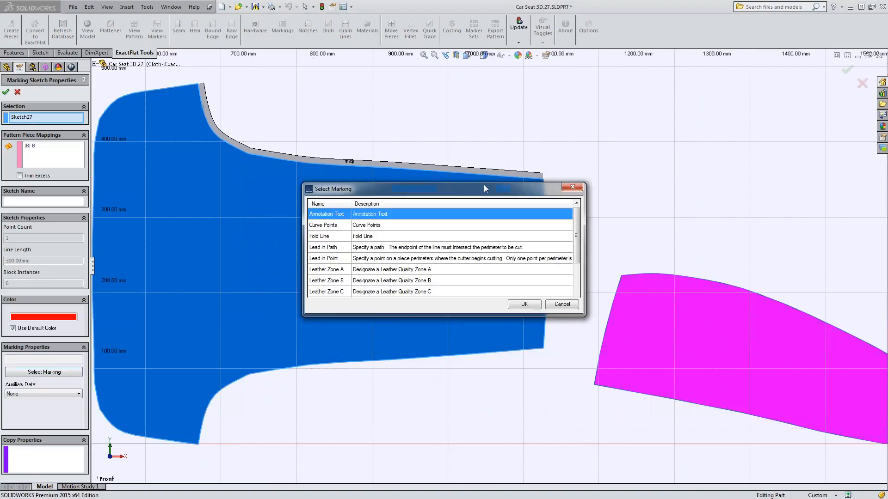
pyautogui.moveTo(577, 226); pyautogui.dragTo(575, 275)
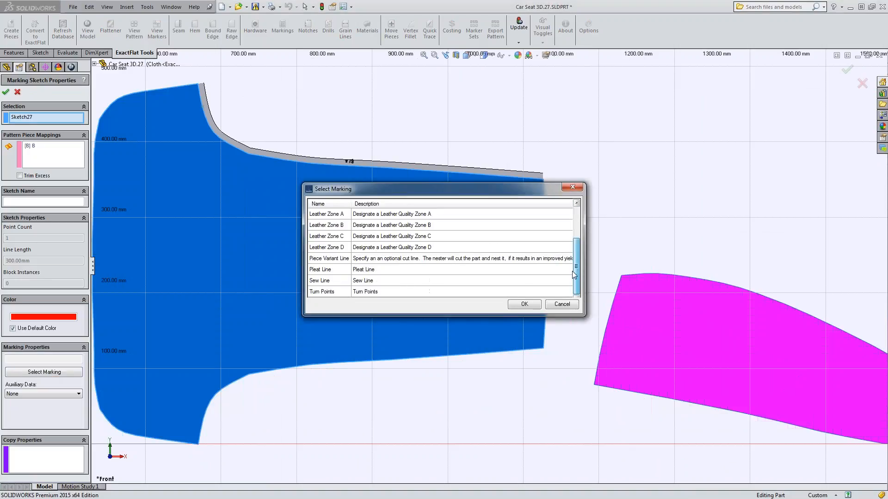
pyautogui.scroll(2, 576, 264)
pyautogui.scroll(-2, 575, 264)
pyautogui.moveTo(575, 264); pyautogui.dragTo(576, 230)
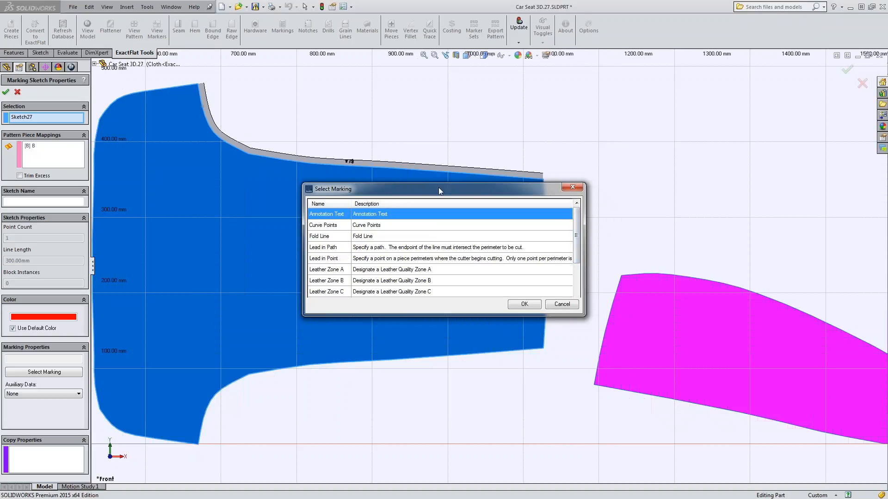
pyautogui.click(345, 225)
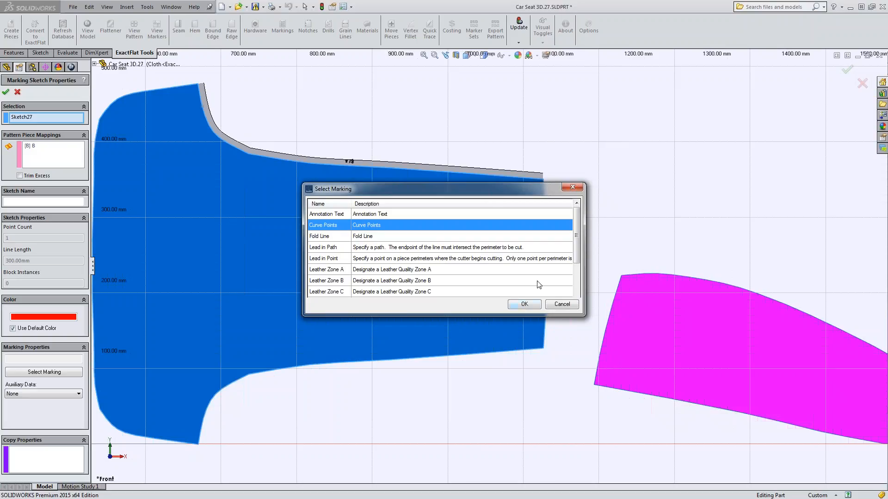
pyautogui.moveTo(577, 237); pyautogui.dragTo(578, 282)
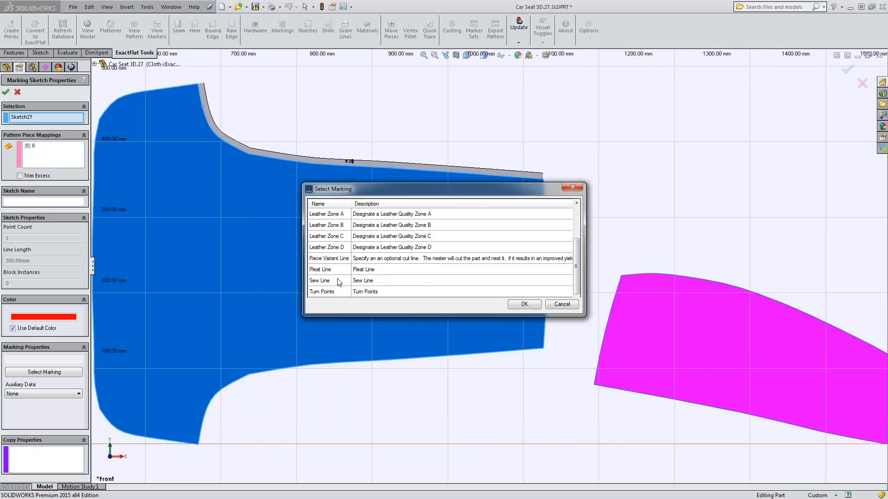
pyautogui.moveTo(578, 273); pyautogui.dragTo(578, 220)
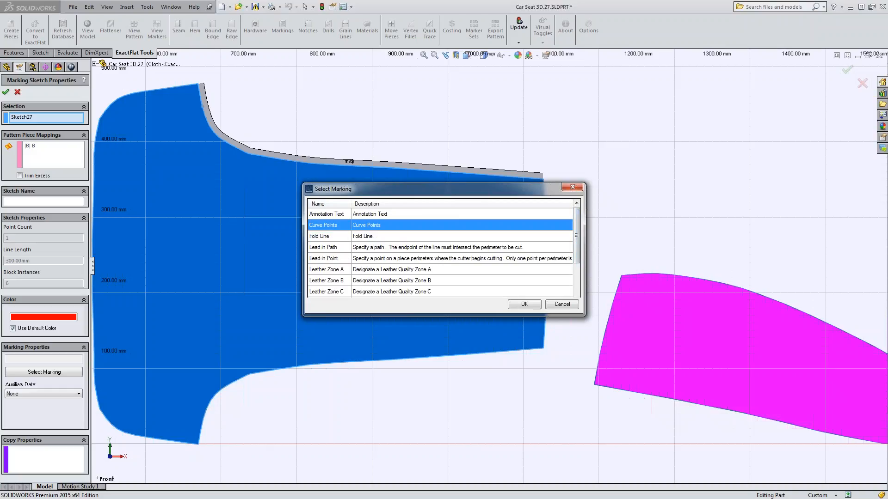
pyautogui.click(523, 304)
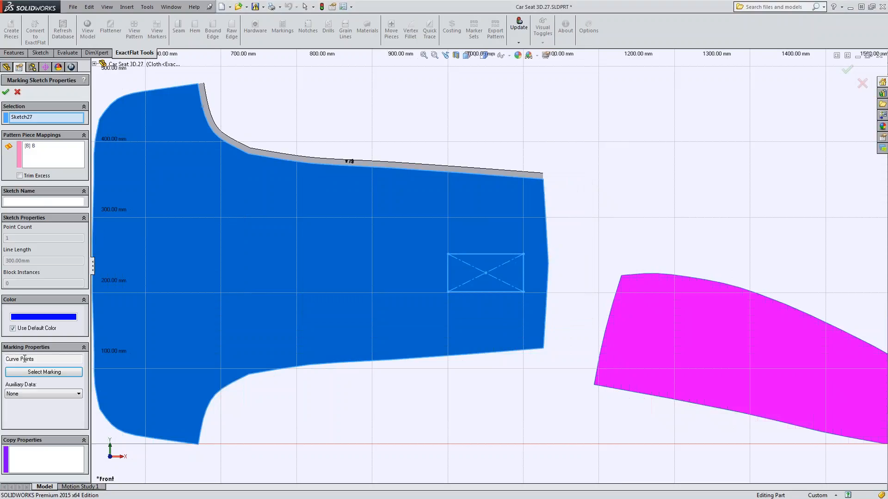
pyautogui.click(5, 93)
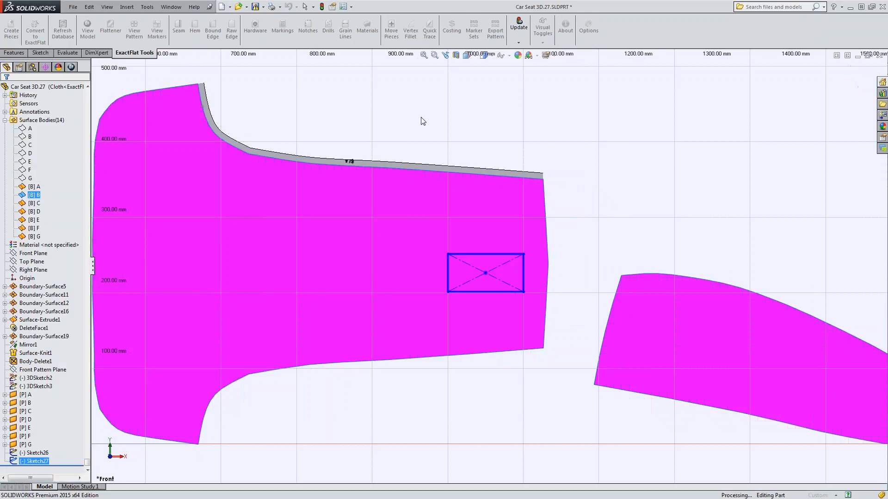
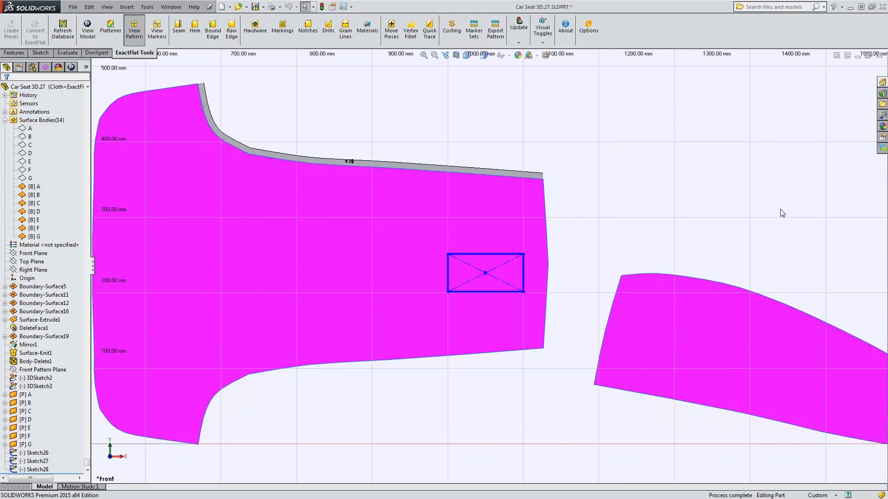
# Review the fabric costing report for the auto-generated marker, then close it.
pyautogui.click(452, 32)
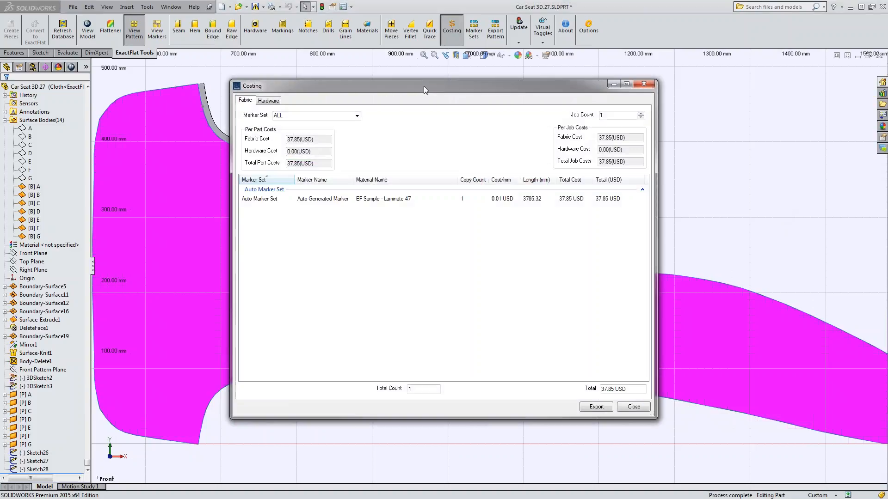
pyautogui.click(302, 199)
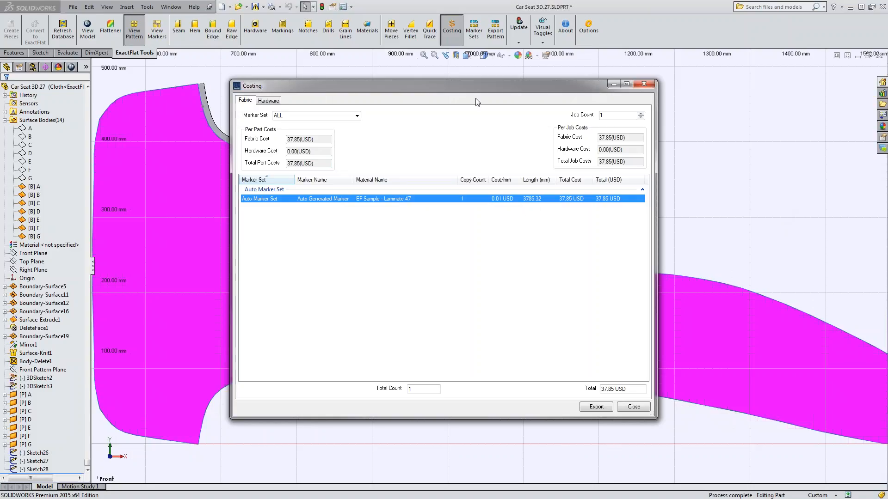
pyautogui.moveTo(483, 87); pyautogui.dragTo(441, 90)
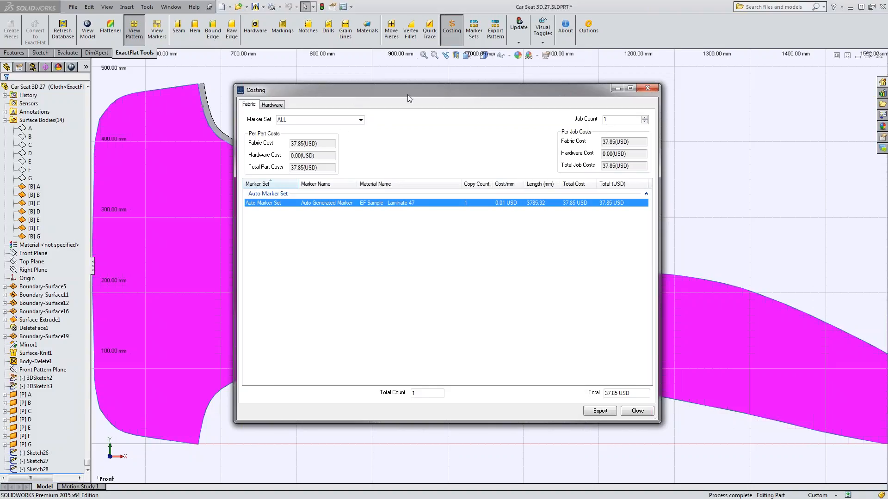
pyautogui.click(647, 88)
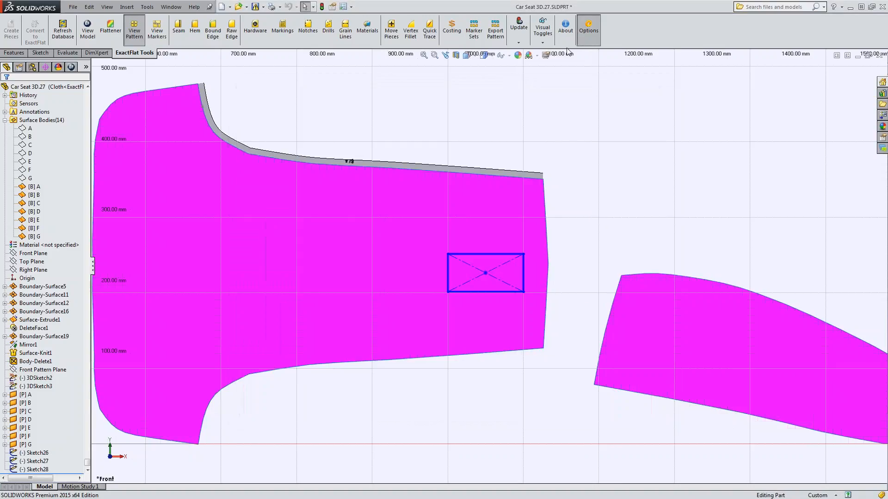
# Examine the available default output currencies in the ExactFlat costing options, then close the options unchanged.
pyautogui.click(474, 117)
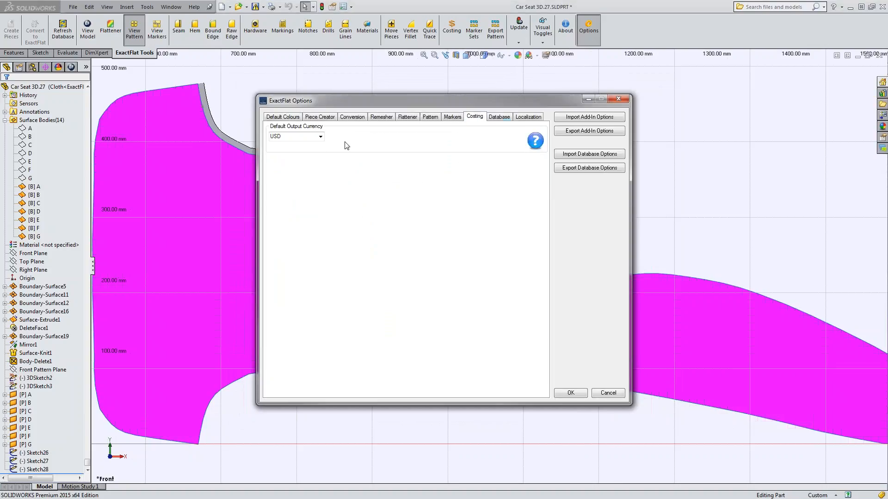
pyautogui.click(320, 136)
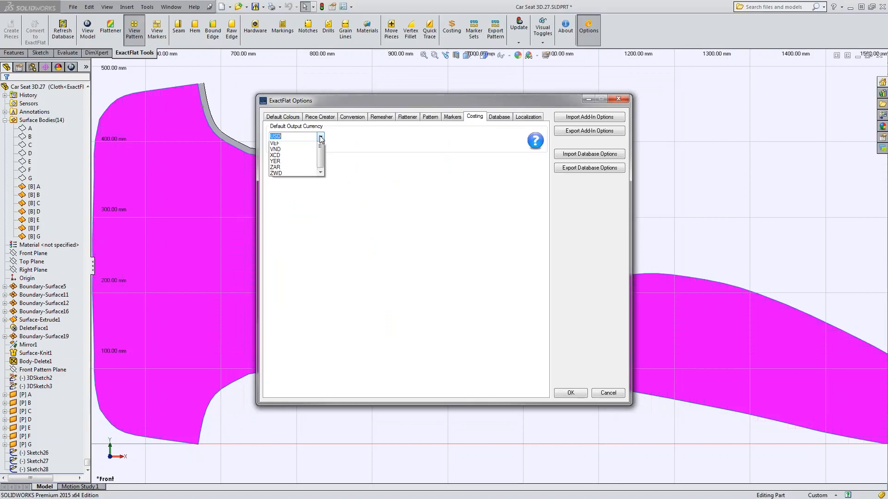
pyautogui.moveTo(321, 291); pyautogui.dragTo(326, 158)
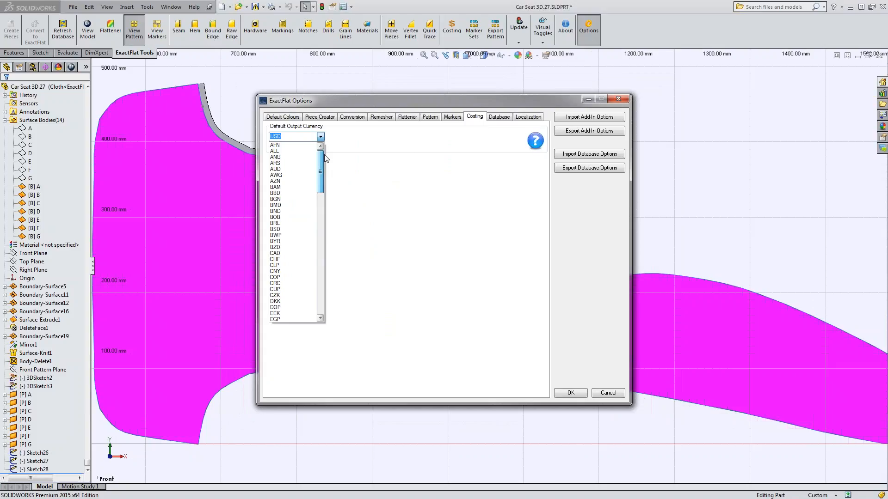
pyautogui.click(411, 150)
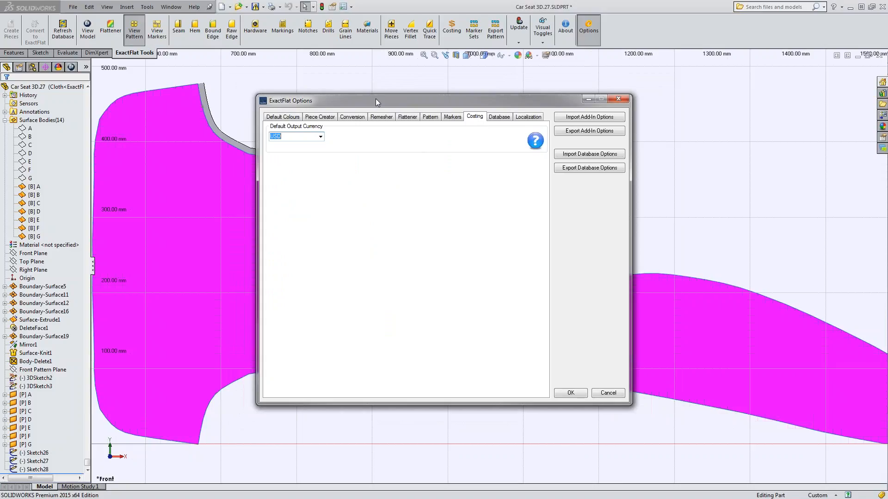
pyautogui.click(621, 101)
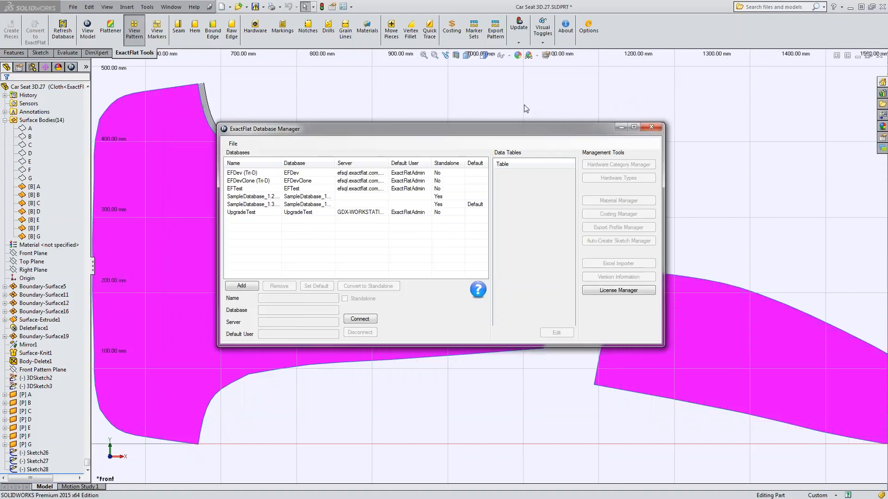
# Connect to the default sample database in the ExactFlat Database Manager and open the Costing Manager's currency conversion list.
pyautogui.click(368, 169)
pyautogui.doubleClick(367, 170)
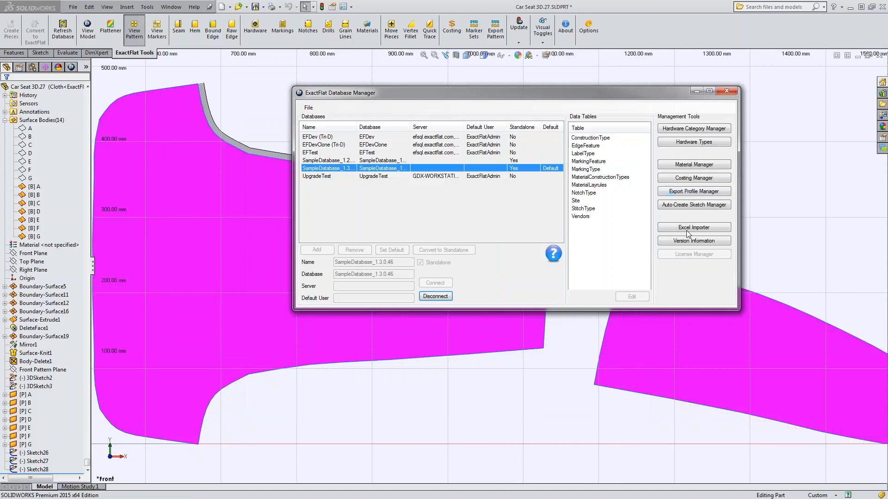
pyautogui.click(692, 179)
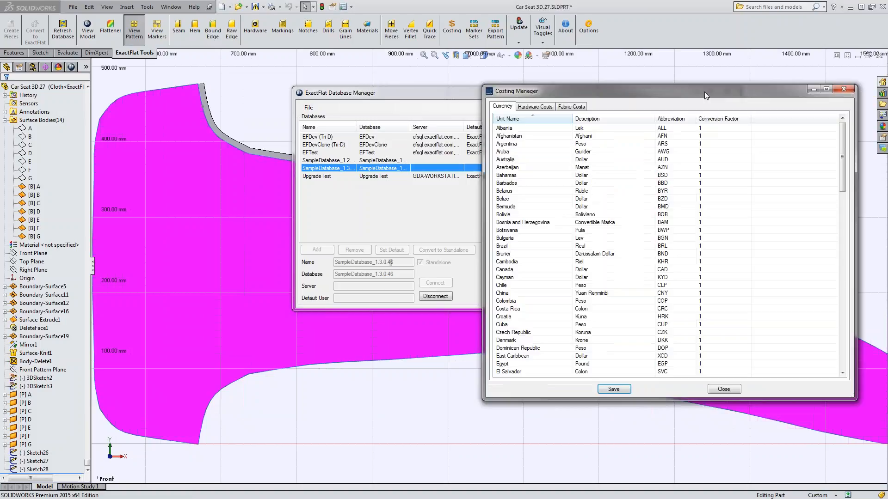
pyautogui.moveTo(718, 91); pyautogui.dragTo(547, 66)
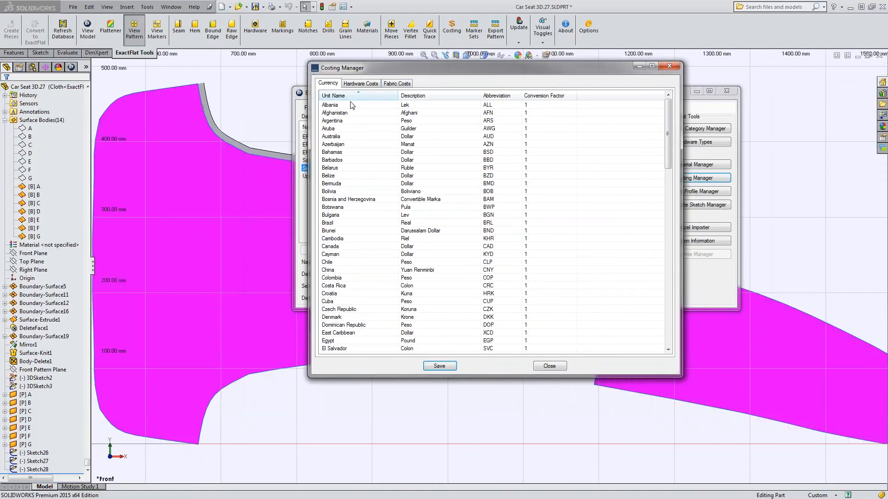
pyautogui.moveTo(669, 122); pyautogui.dragTo(650, 111)
# Examine the measure unit choices for the Button and Velcro entries in the hardware costs.
pyautogui.click(360, 84)
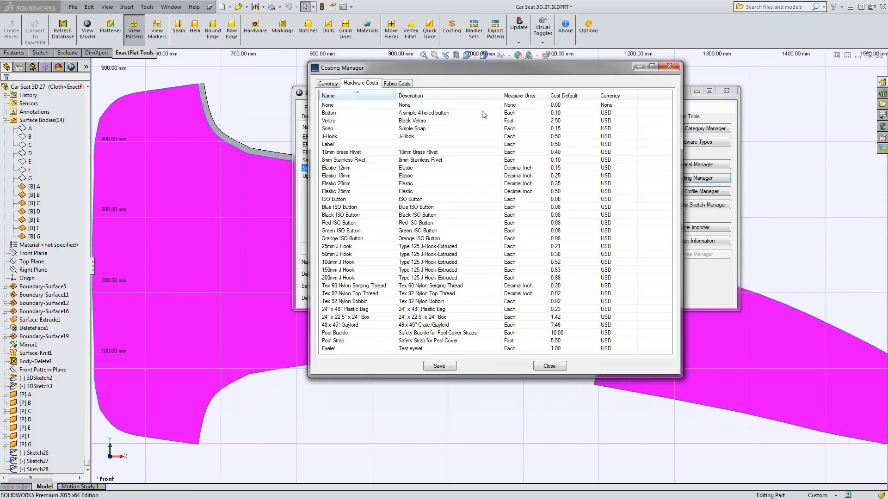
pyautogui.click(525, 113)
pyautogui.click(543, 114)
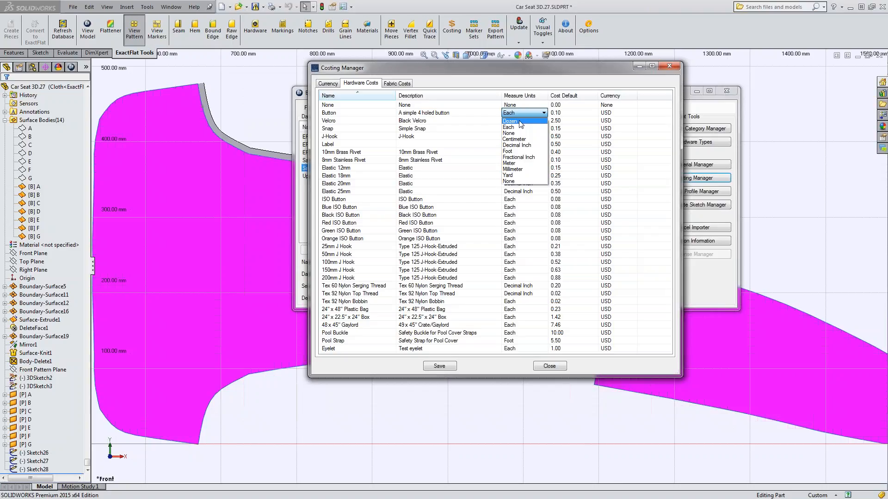
pyautogui.click(551, 85)
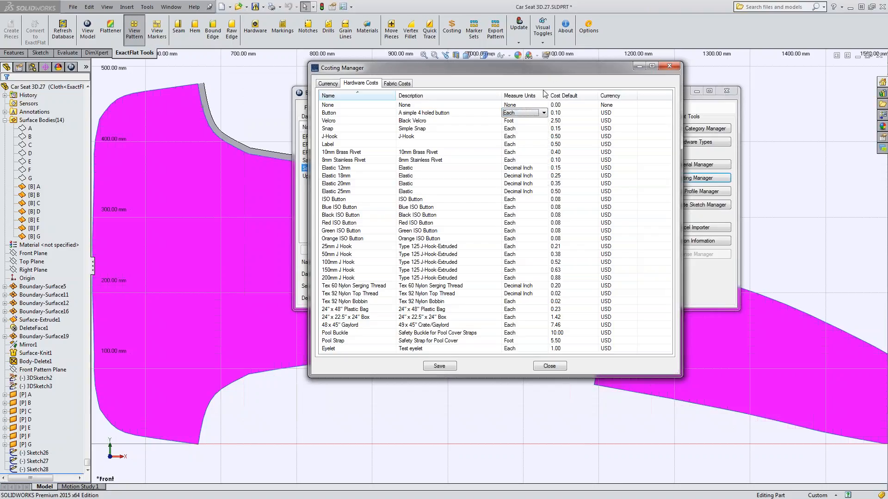
pyautogui.click(528, 124)
pyautogui.click(528, 123)
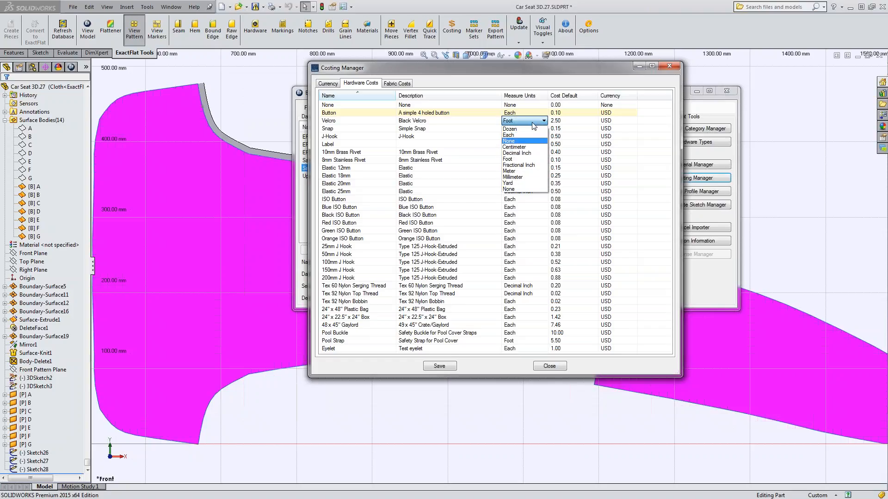
pyautogui.click(578, 81)
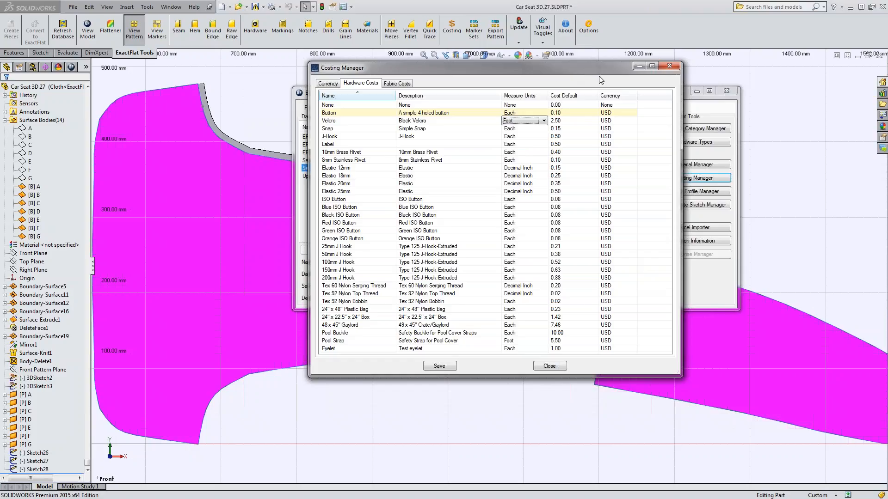
# Examine the currency choices for the Velcro hardware entry and the fabric costs list, then close the Costing Manager.
pyautogui.click(576, 122)
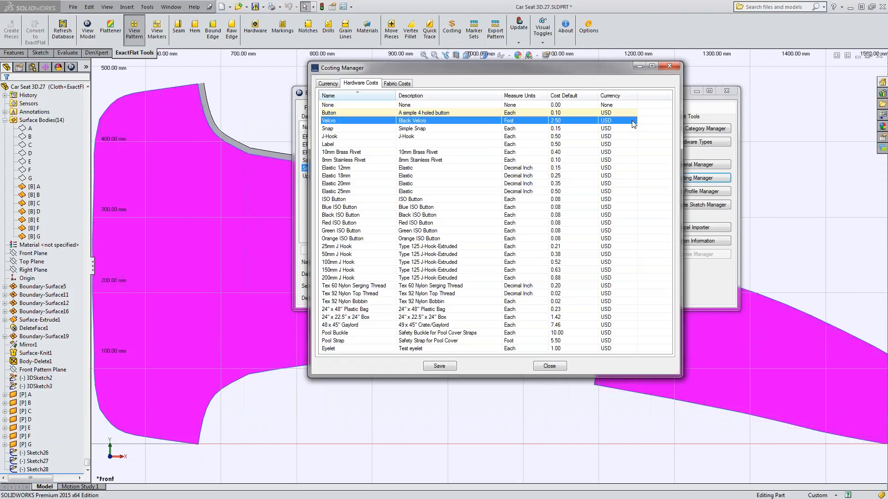
pyautogui.click(619, 121)
pyautogui.click(633, 121)
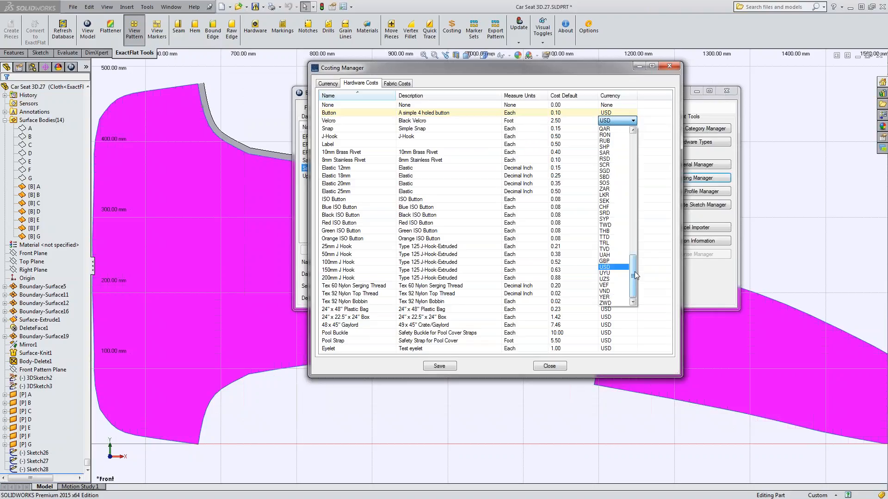
pyautogui.moveTo(636, 227); pyautogui.dragTo(635, 138)
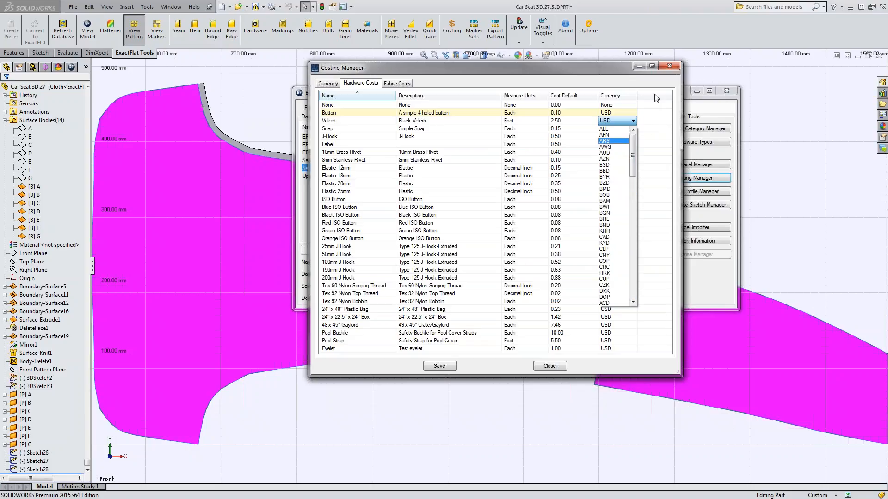
pyautogui.click(653, 125)
pyautogui.click(396, 83)
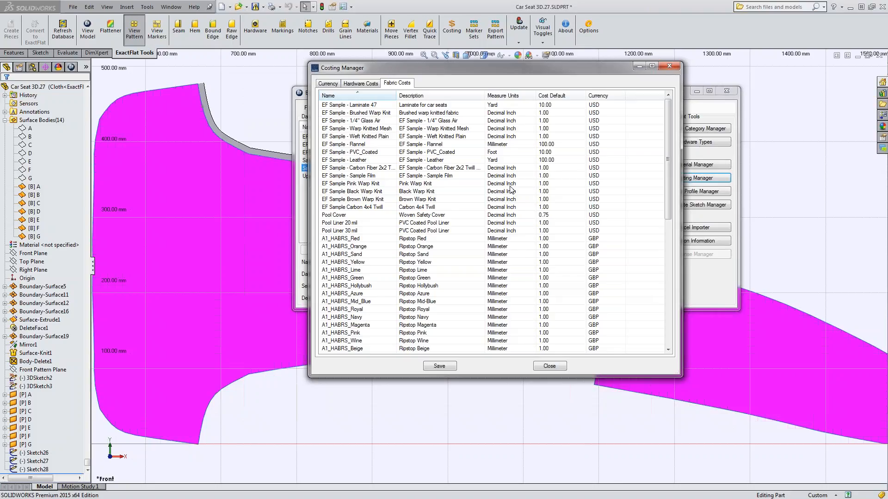
pyautogui.click(671, 67)
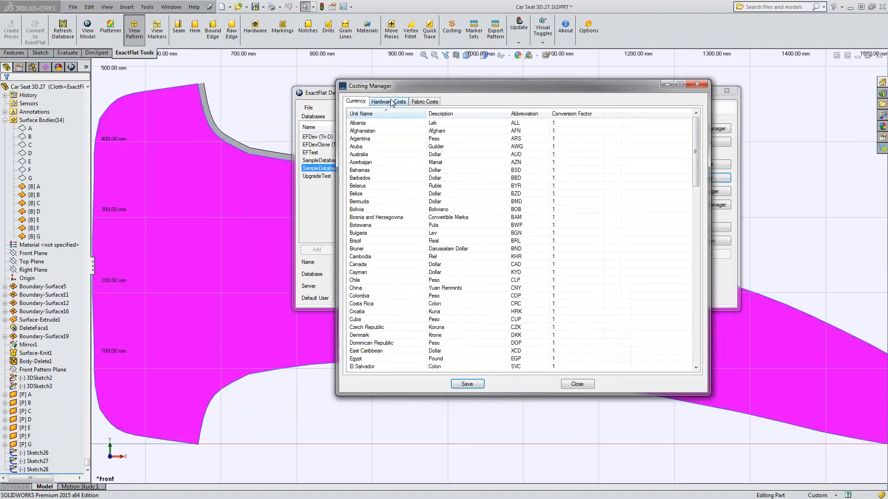
# Set the measure units of the fabric EF Sample - Laminate 47 to Millimeter in the Costing Manager's fabric costs.
pyautogui.click(424, 102)
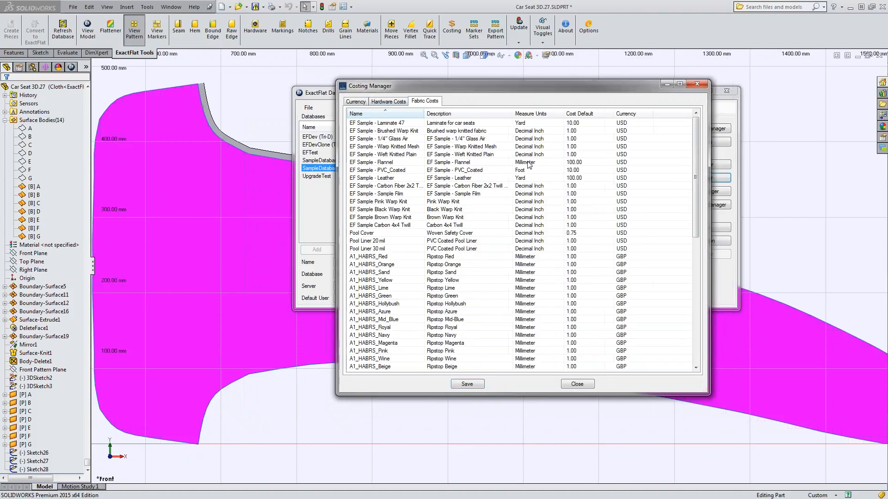
pyautogui.click(480, 171)
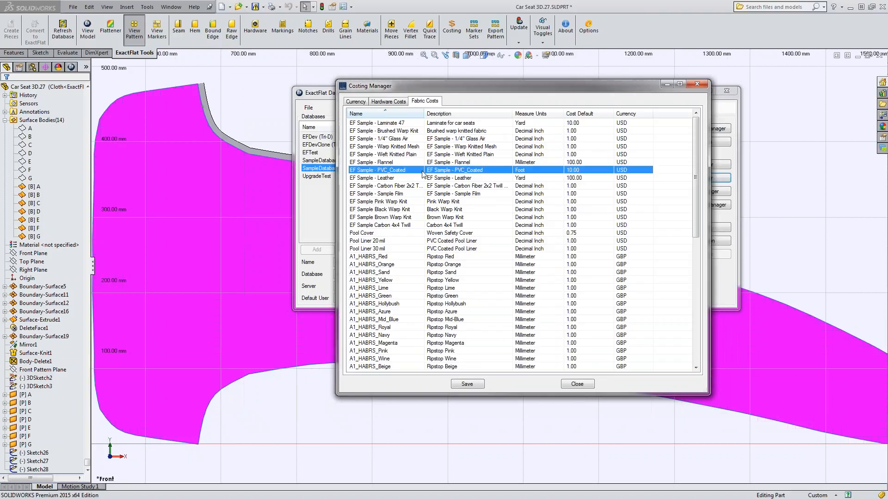
pyautogui.click(401, 125)
pyautogui.click(548, 124)
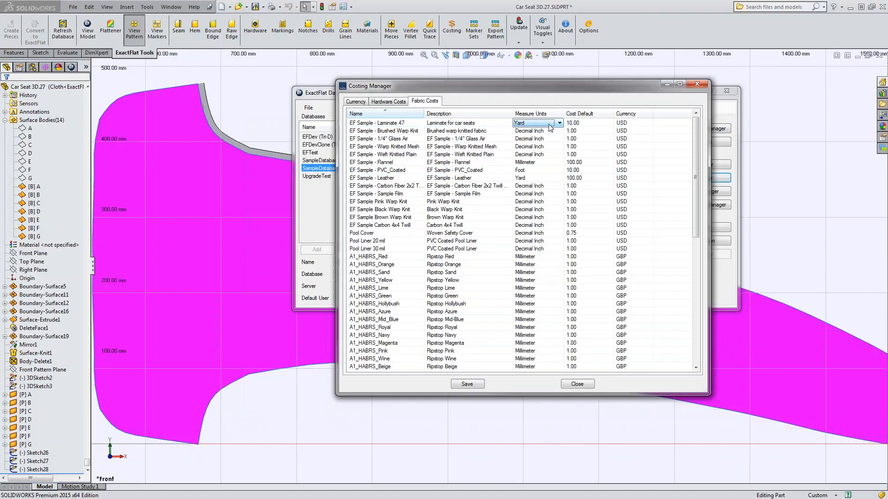
pyautogui.click(558, 126)
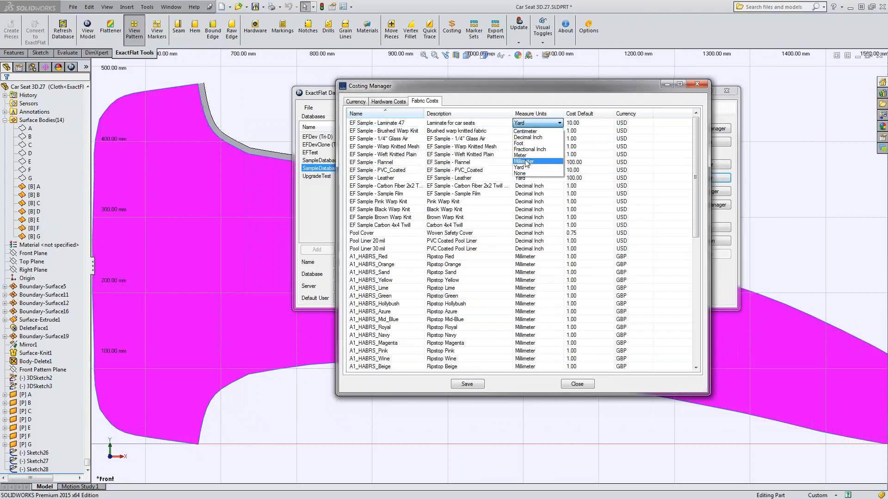
pyautogui.click(526, 161)
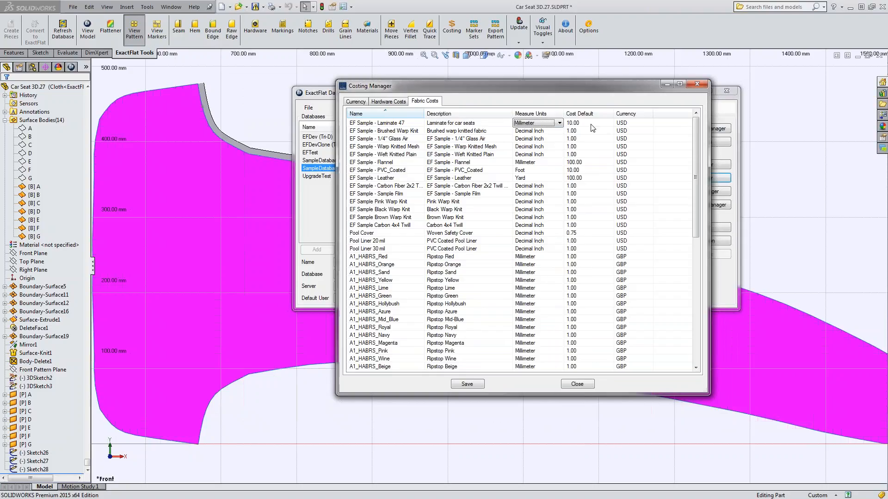
# Set the default cost of the EF Sample - Laminate 47 fabric to 0.01.
pyautogui.click(590, 123)
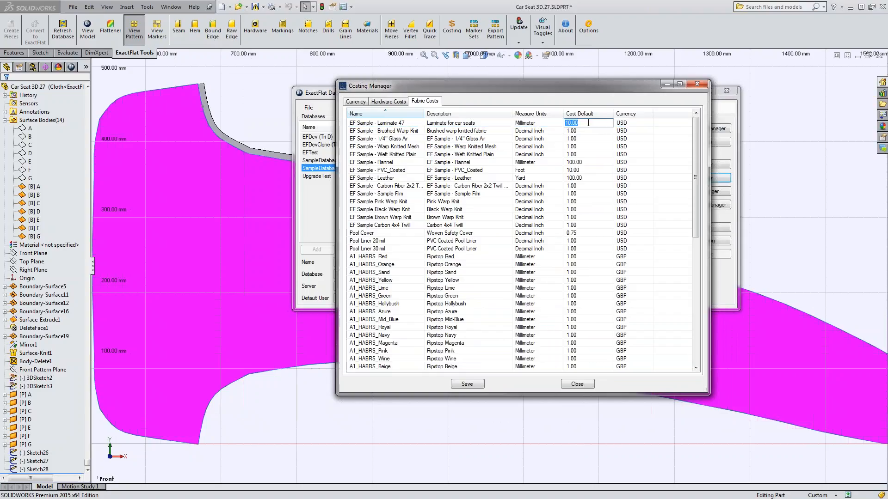
pyautogui.write('.1')
pyautogui.click(555, 126)
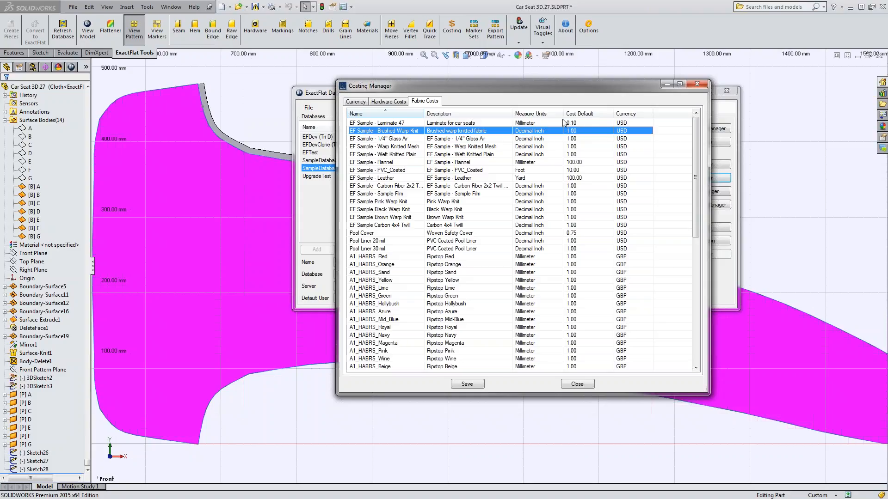
pyautogui.click(583, 122)
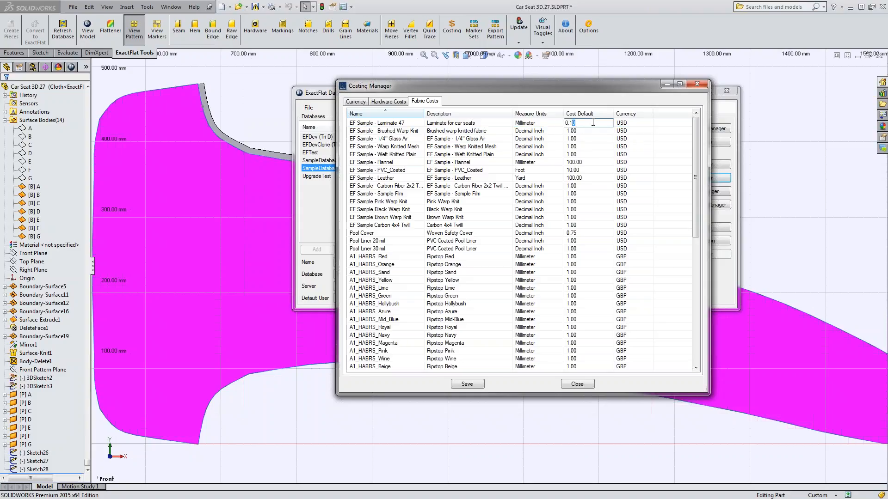
pyautogui.press('Left')
pyautogui.press('BackSpace')
pyautogui.press('Left')
pyautogui.write('0')
pyautogui.press('Return')
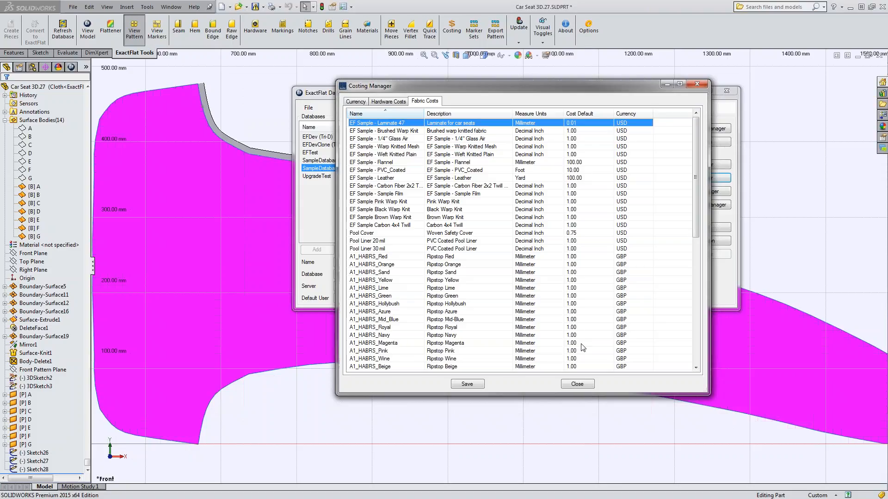
# Save the fabric cost changes to the database, and close the Costing Manager and the Database Manager.
pyautogui.click(467, 384)
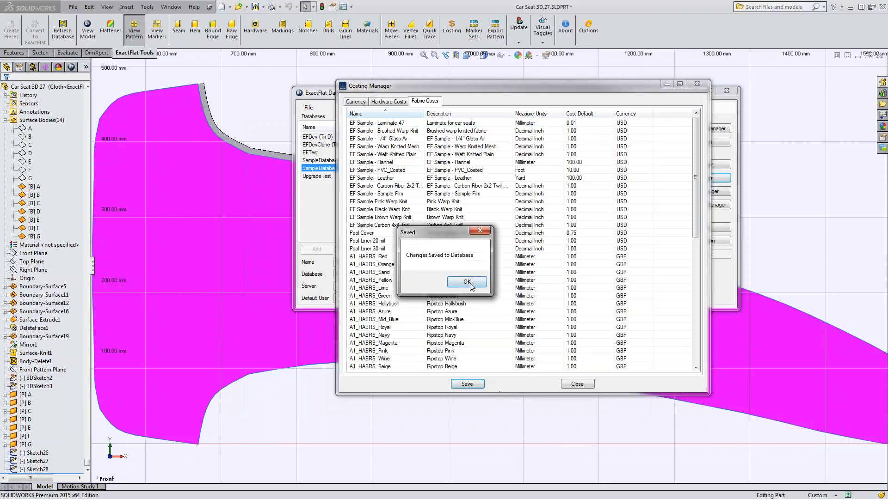
pyautogui.click(468, 283)
pyautogui.click(578, 385)
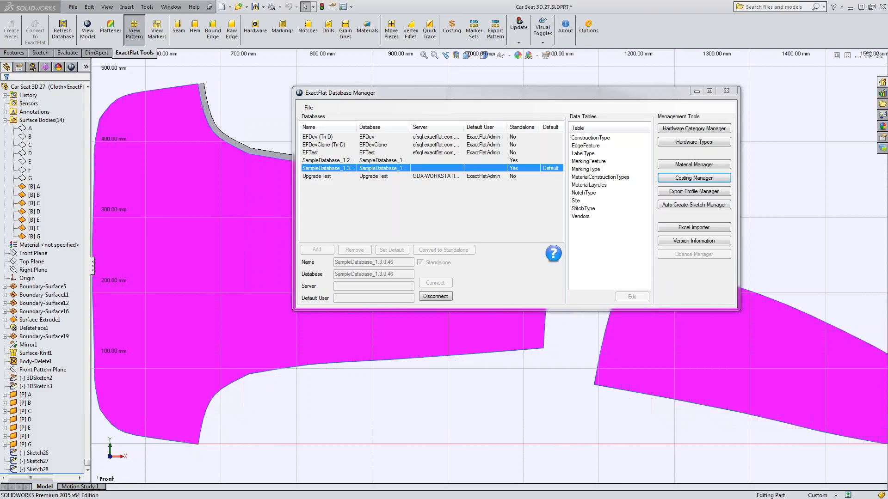
pyautogui.click(726, 91)
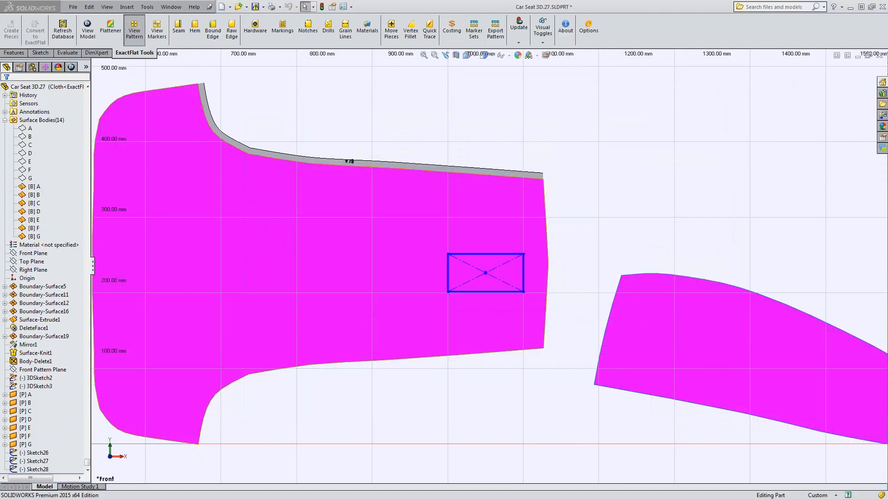
pyautogui.scroll(5, 288, 420)
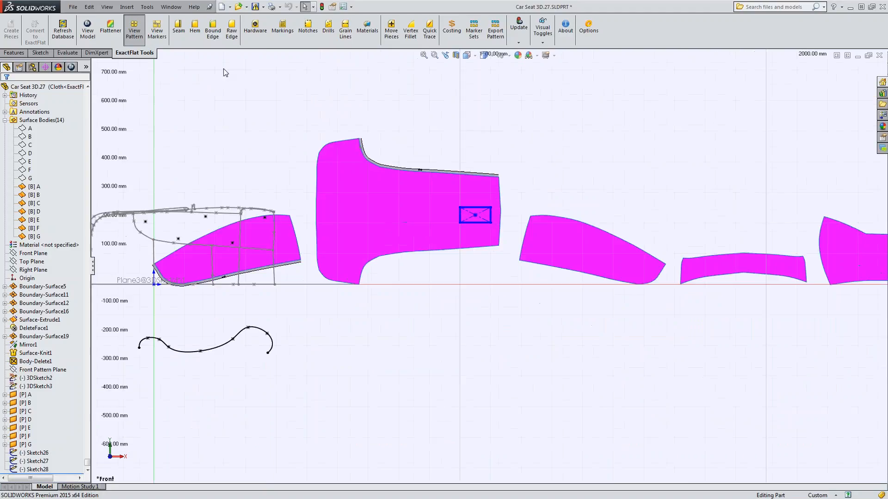
# Create a seam along the four connected edges around the wide end of piece B, with their auto-added paired edges.
pyautogui.click(179, 28)
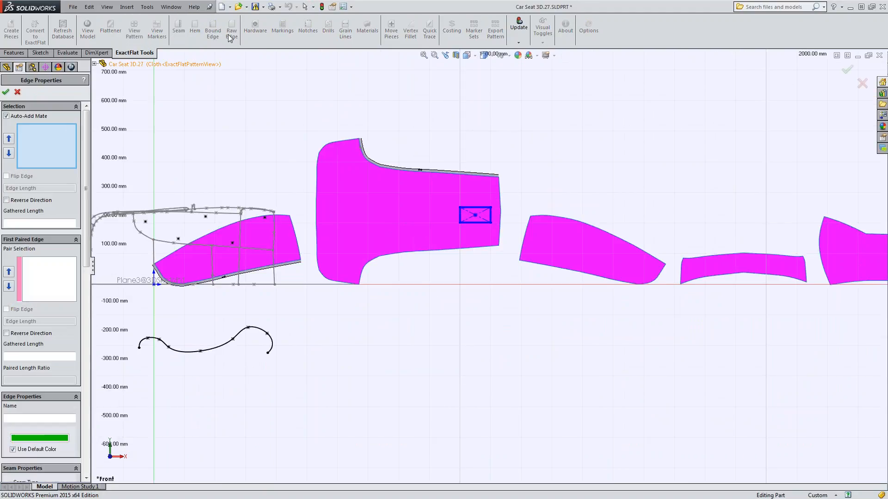
pyautogui.click(318, 159)
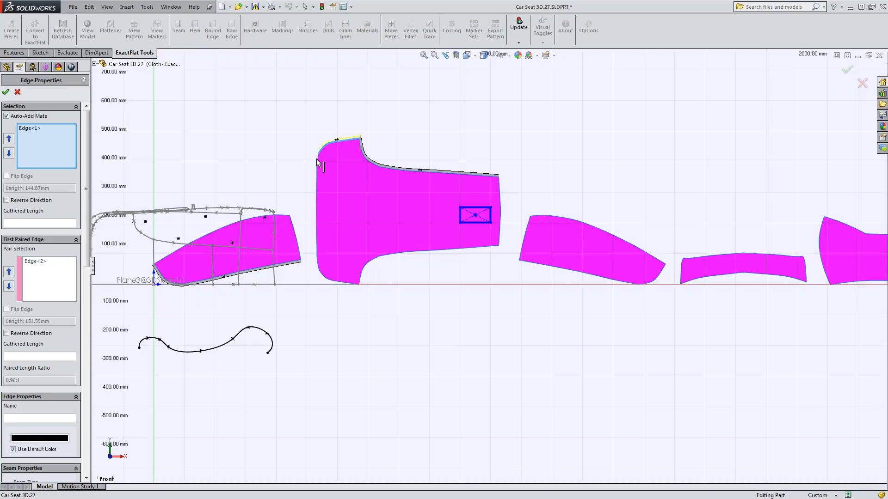
pyautogui.click(316, 185)
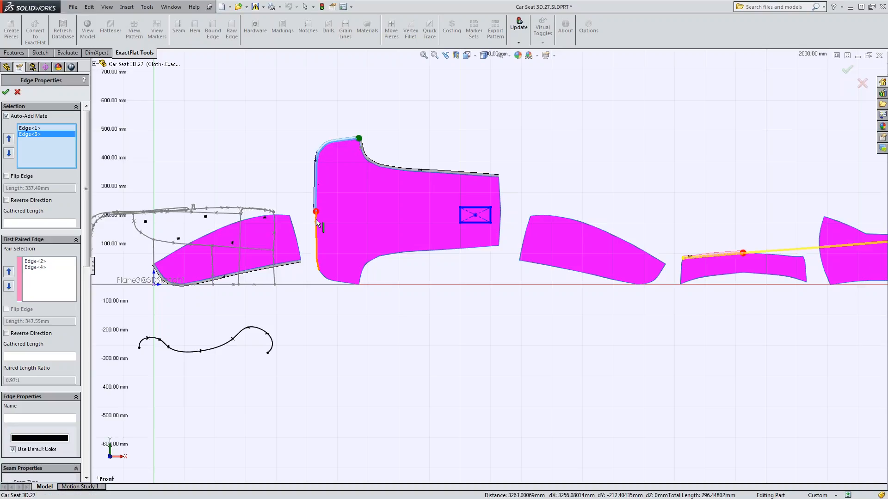
pyautogui.click(317, 226)
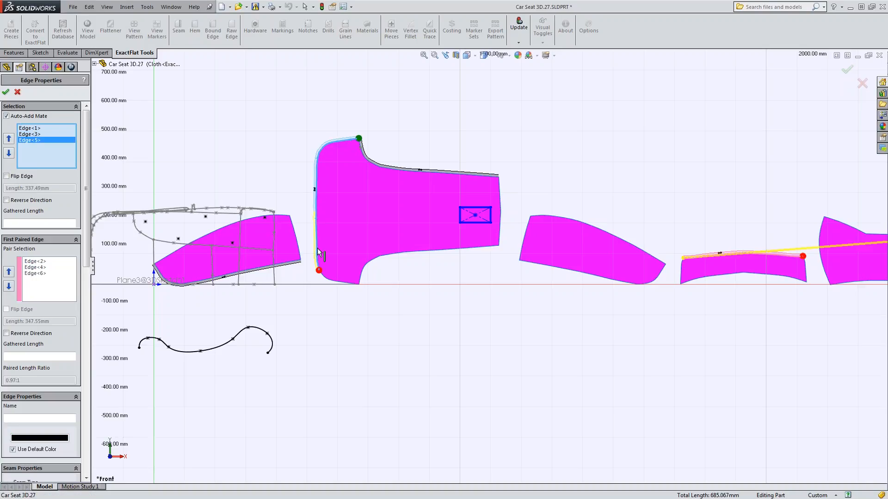
pyautogui.click(327, 281)
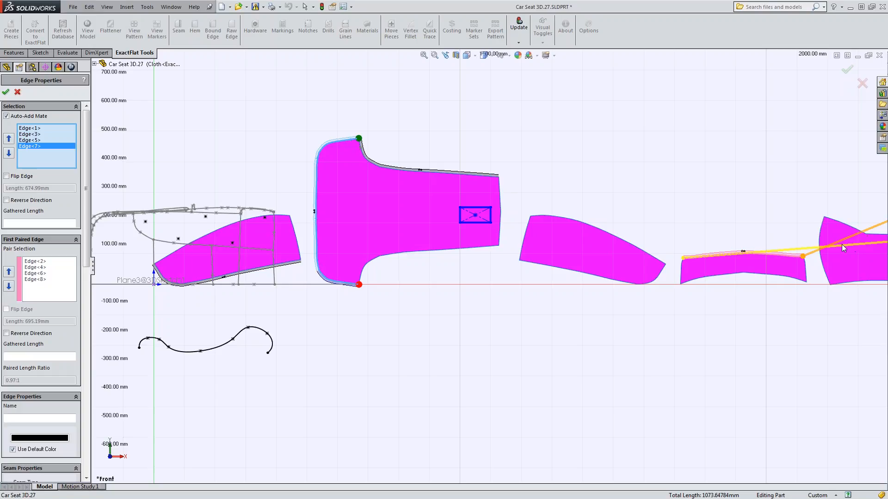
pyautogui.click(6, 92)
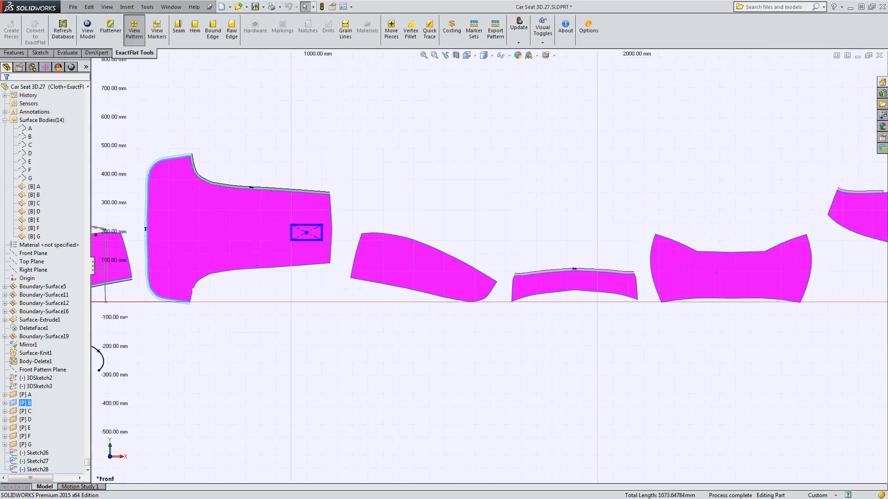
# Examine the paired seam allowances on pieces D, F and G that mate with the wide end of piece B.
pyautogui.keyDown('ctrl'); pyautogui.moveTo(545, 342); pyautogui.dragTo(335, 345, button='middle'); pyautogui.keyUp('ctrl')
pyautogui.keyDown('ctrl'); pyautogui.moveTo(486, 332); pyautogui.dragTo(500, 320, button='middle'); pyautogui.keyUp('ctrl')
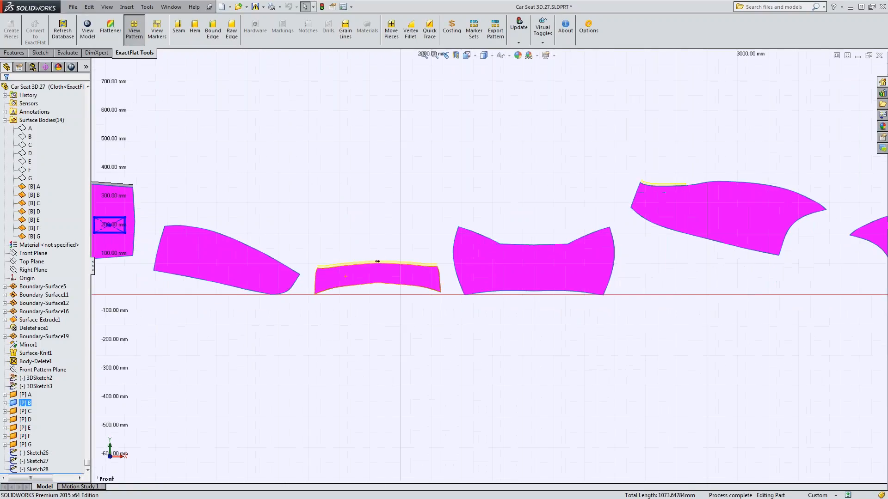
pyautogui.click(406, 264)
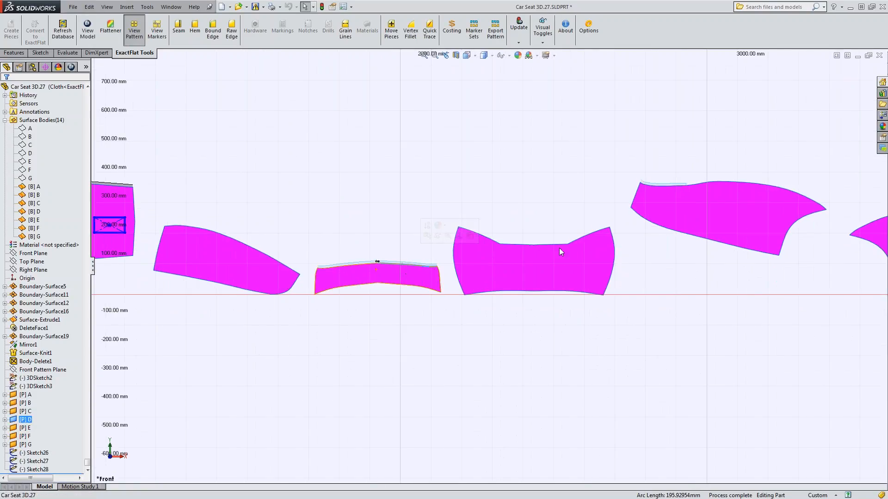
pyautogui.keyDown('ctrl'); pyautogui.moveTo(649, 316); pyautogui.dragTo(342, 329, button='middle'); pyautogui.keyUp('ctrl')
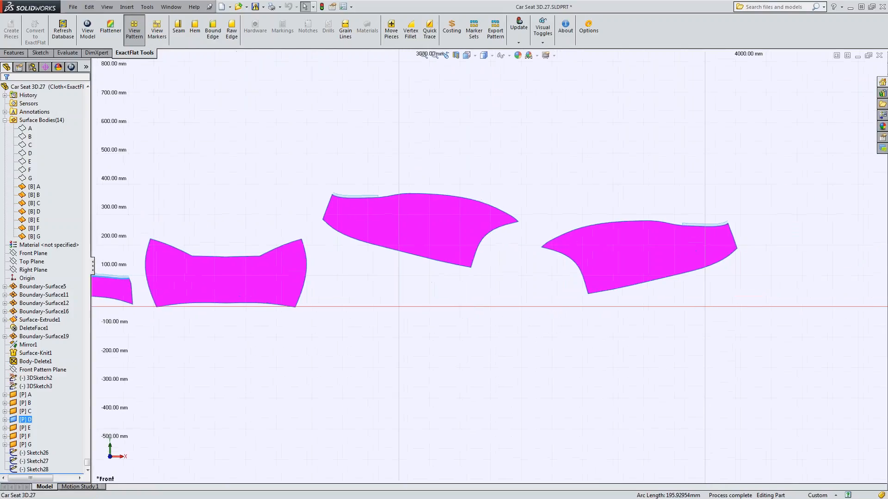
pyautogui.keyDown('ctrl'); pyautogui.moveTo(359, 373); pyautogui.dragTo(742, 342, button='middle'); pyautogui.keyUp('ctrl')
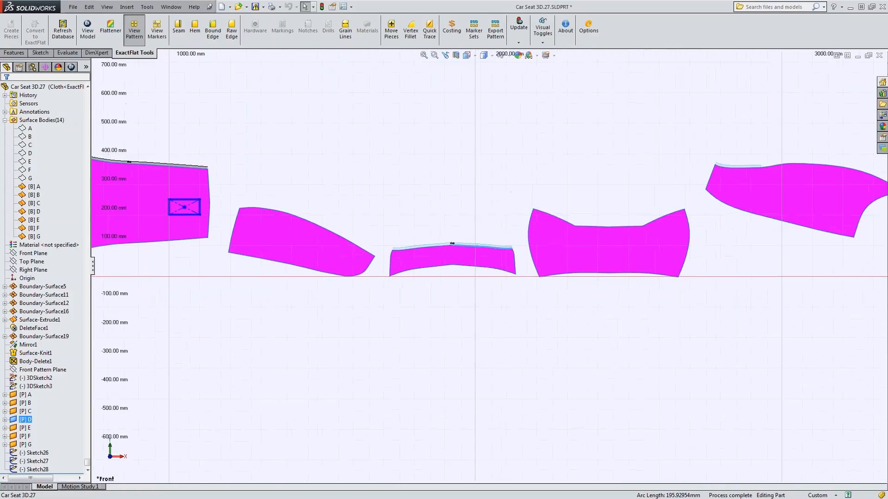
pyautogui.keyDown('ctrl'); pyautogui.moveTo(192, 256); pyautogui.dragTo(402, 259, button='middle'); pyautogui.keyUp('ctrl')
pyautogui.scroll(3, 403, 259)
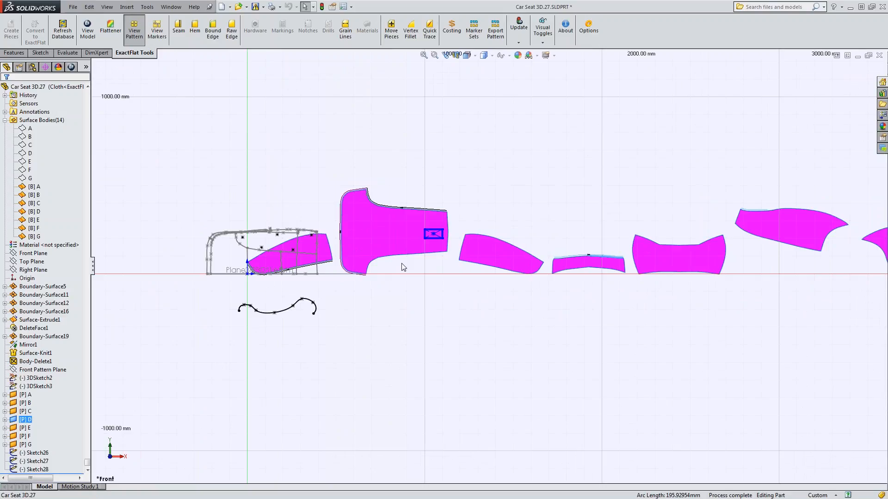
# Add a mirrored notch chain of 5 V 0.5 cm notches to the seam around the wide end of piece B.
pyautogui.scroll(-6, 331, 175)
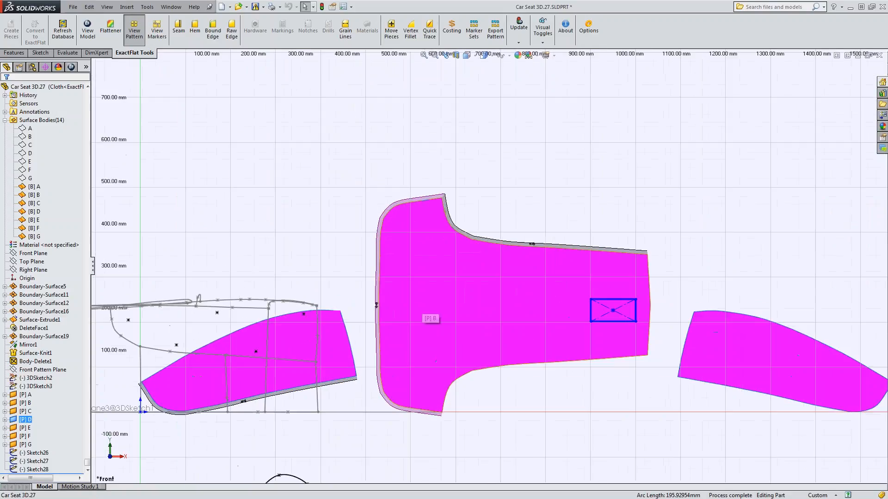
pyautogui.click(422, 148)
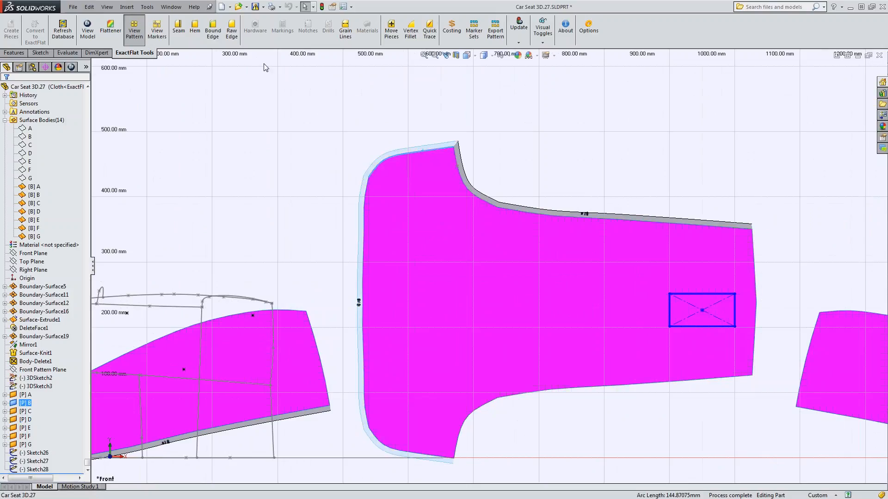
pyautogui.click(181, 38)
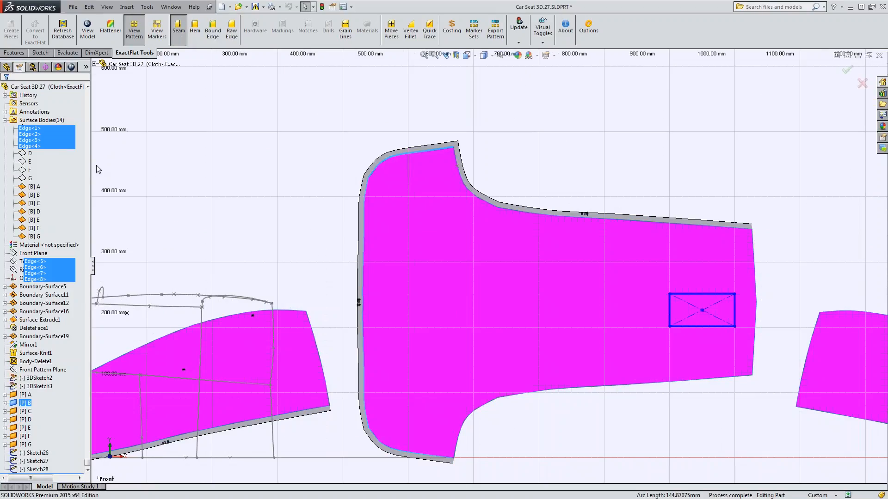
pyautogui.scroll(-10, 32, 178)
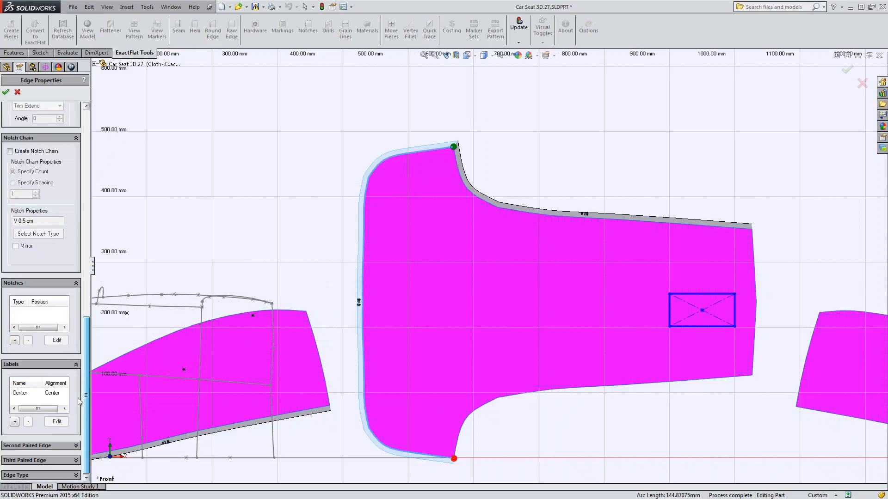
pyautogui.click(10, 152)
pyautogui.click(38, 234)
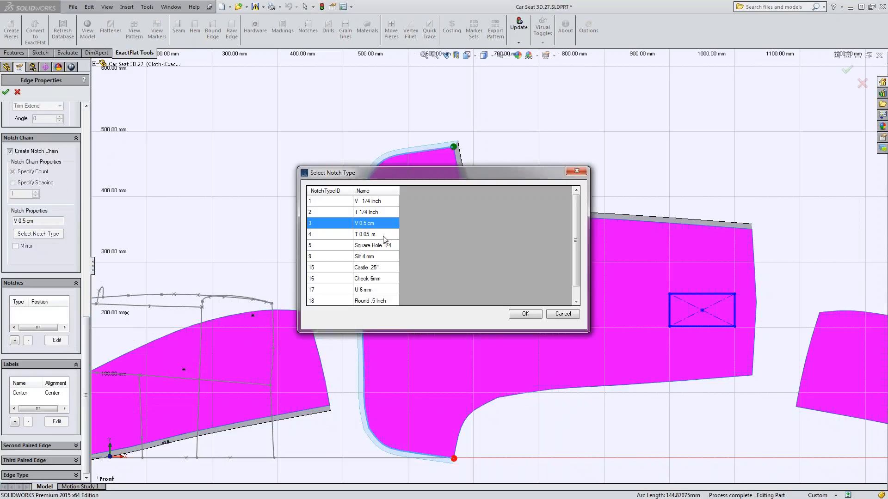
pyautogui.click(522, 313)
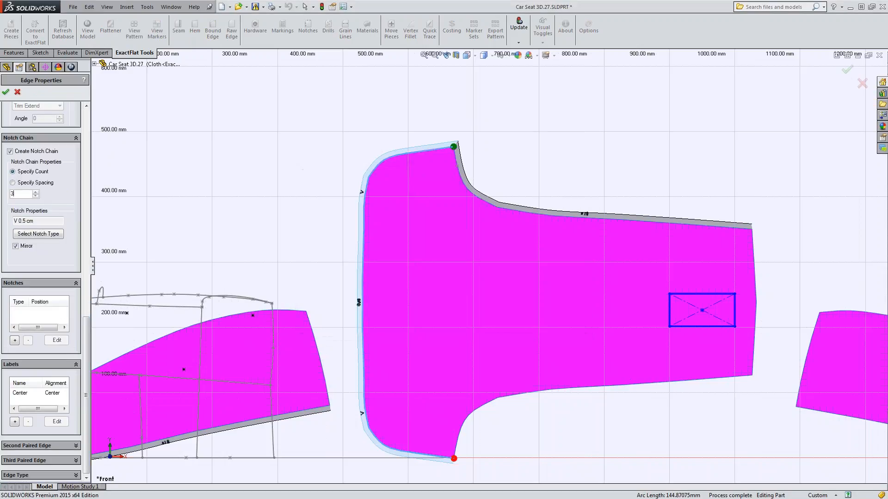
pyautogui.doubleClick(14, 193)
pyautogui.write('5')
pyautogui.click(6, 93)
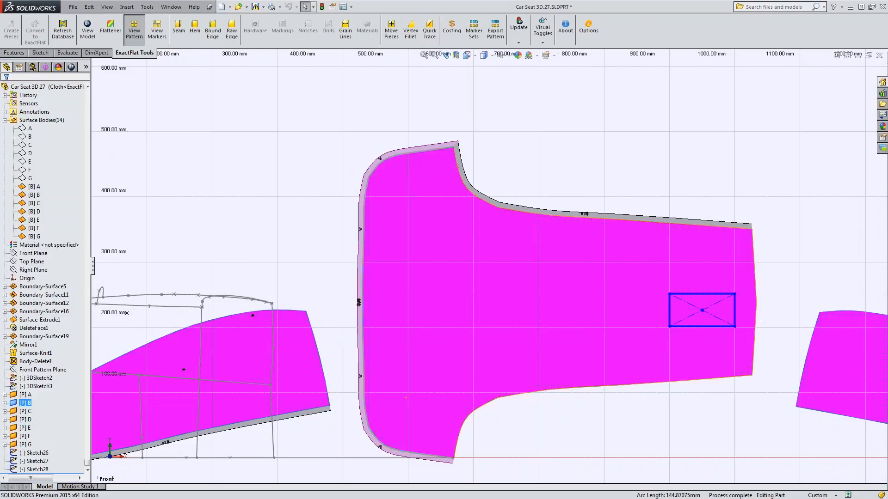
# In the Back view, move piece B above the row of pattern pieces and rotate it so its narrow end points up.
pyautogui.scroll(3, 680, 291)
pyautogui.moveTo(680, 292); pyautogui.dragTo(486, 234, button='middle')
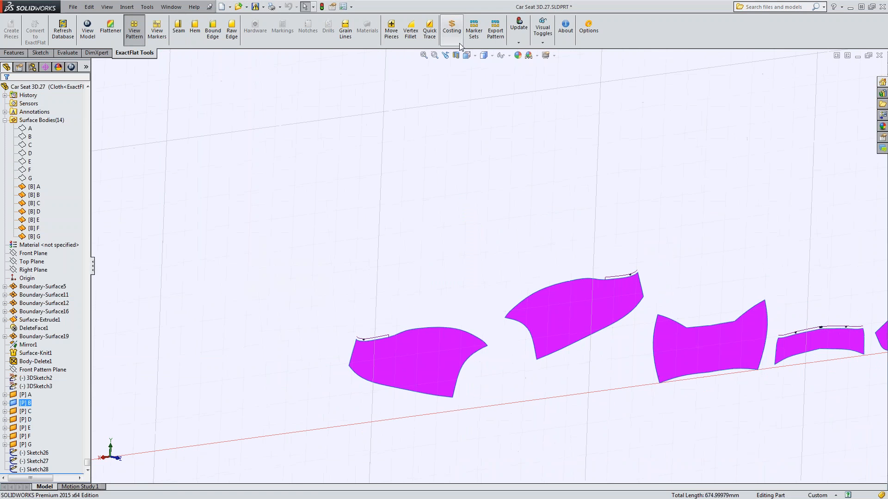
pyautogui.click(475, 55)
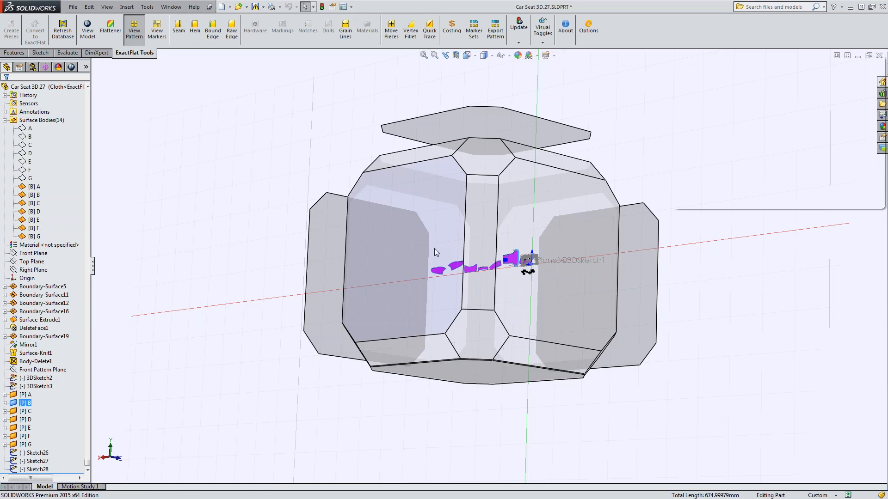
pyautogui.click(434, 249)
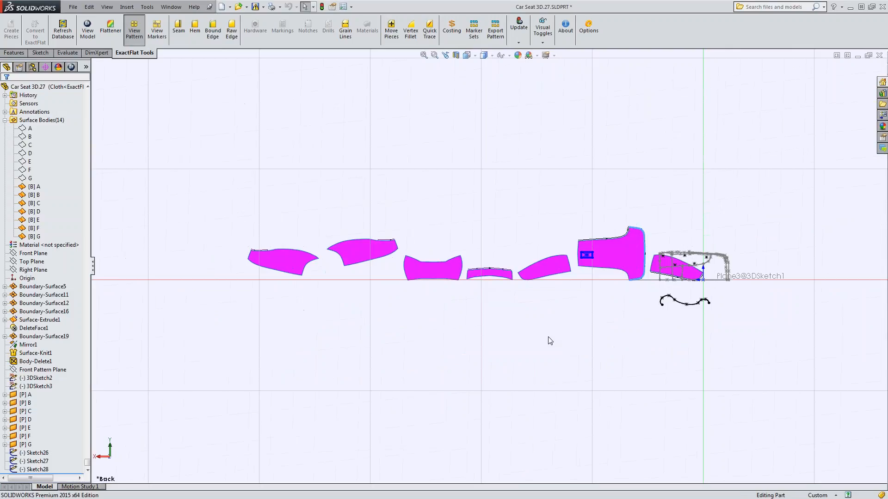
pyautogui.click(549, 341)
pyautogui.scroll(-2, 342, 238)
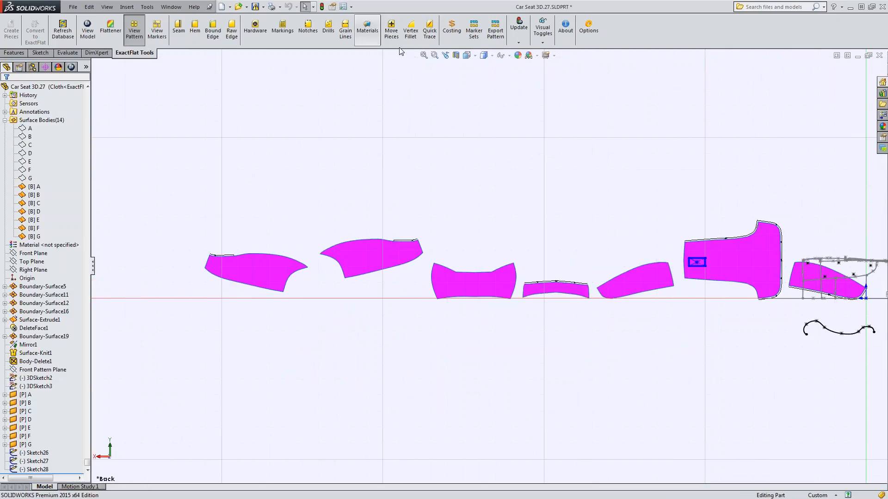
pyautogui.click(391, 31)
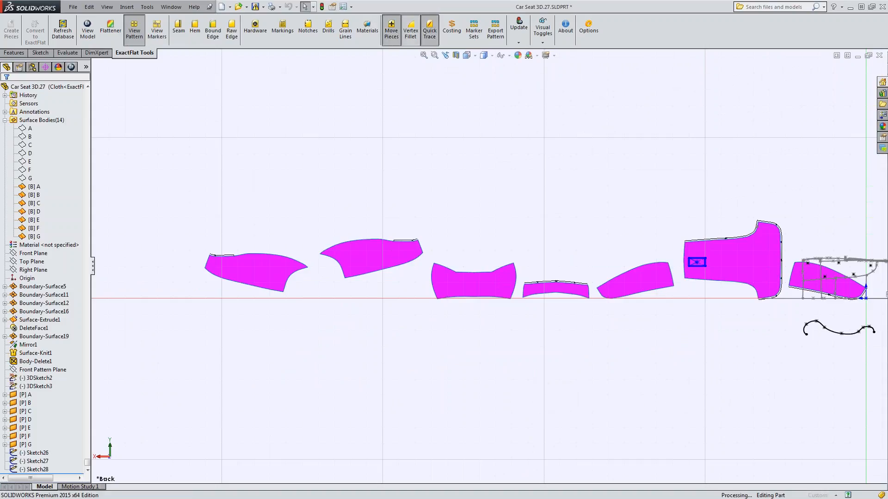
pyautogui.click(736, 263)
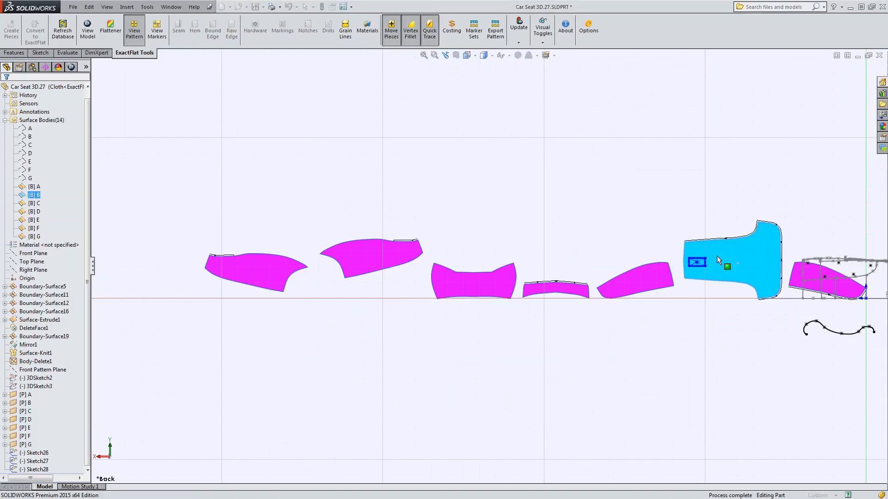
pyautogui.moveTo(717, 256); pyautogui.dragTo(462, 151)
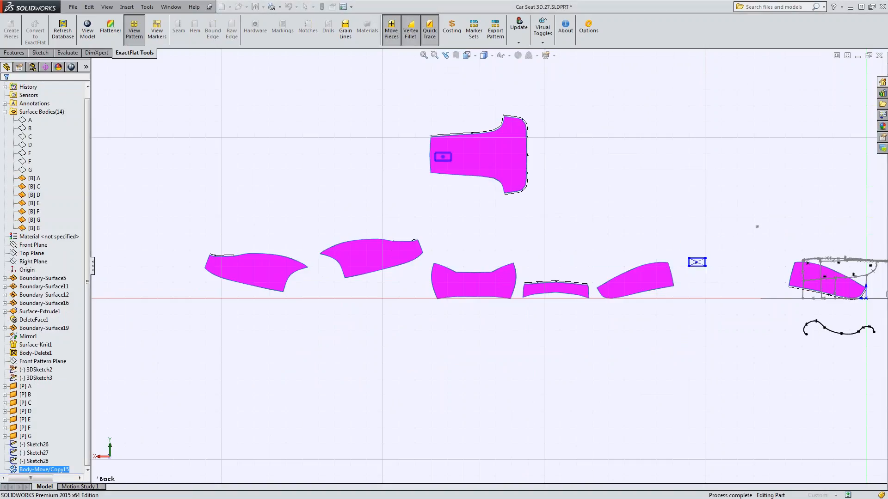
pyautogui.click(448, 179)
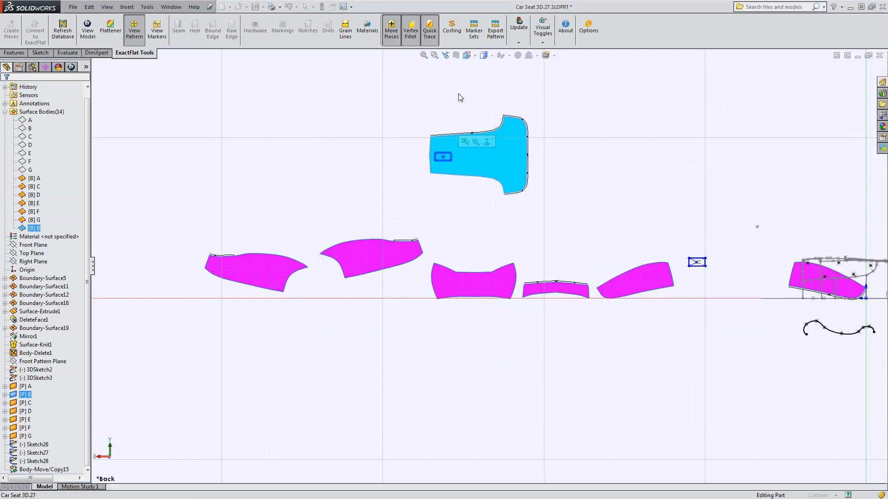
pyautogui.press('Right')
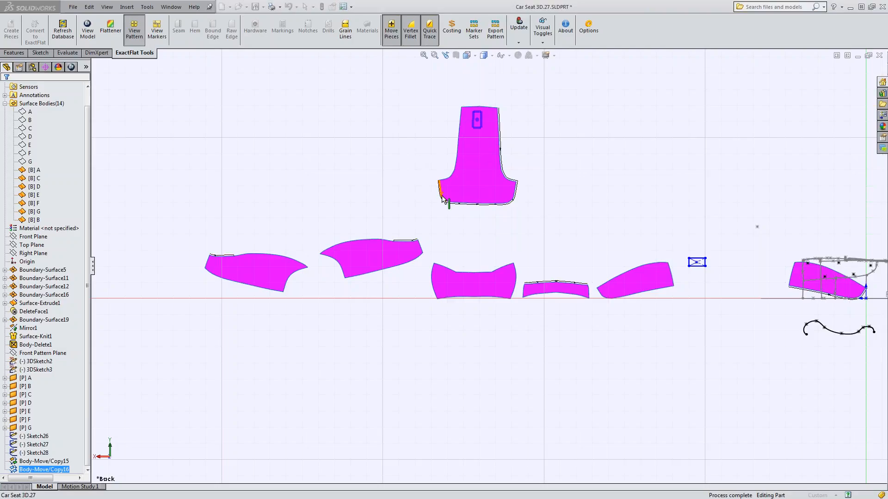
# Arrange pieces D, F and G beside their mating seam edges around piece B, and inspect how the notches line up.
pyautogui.click(471, 204)
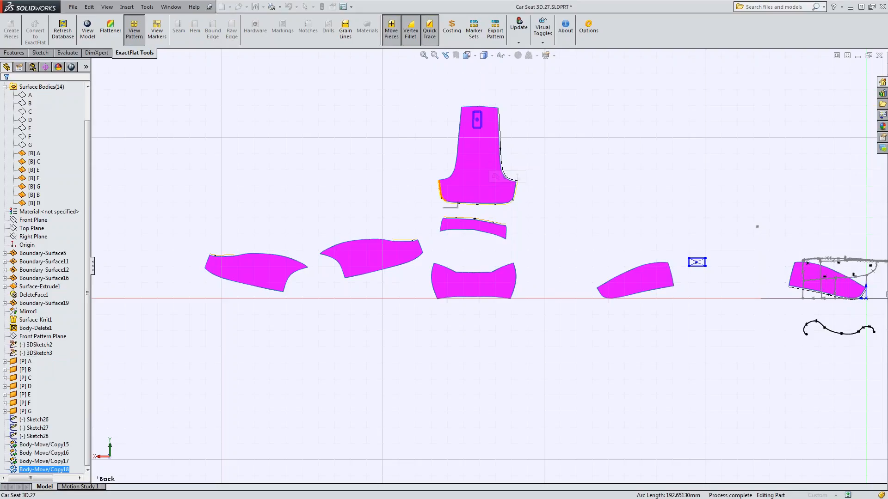
pyautogui.click(439, 190)
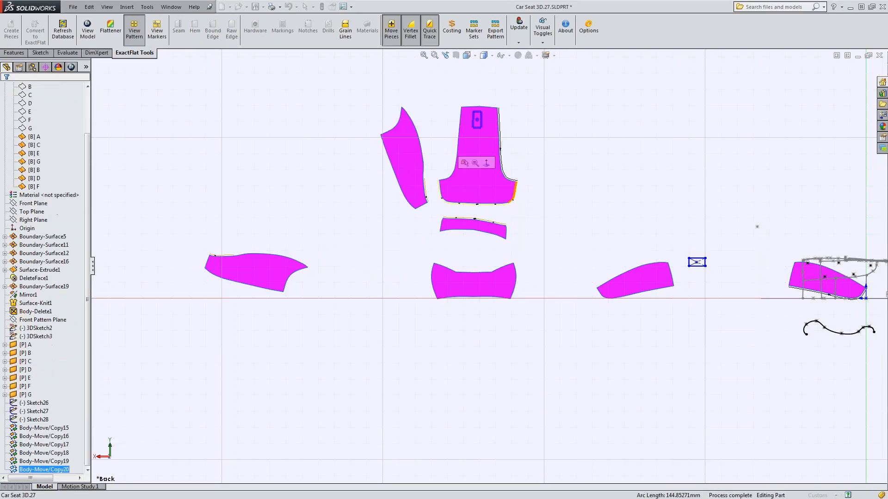
pyautogui.click(515, 194)
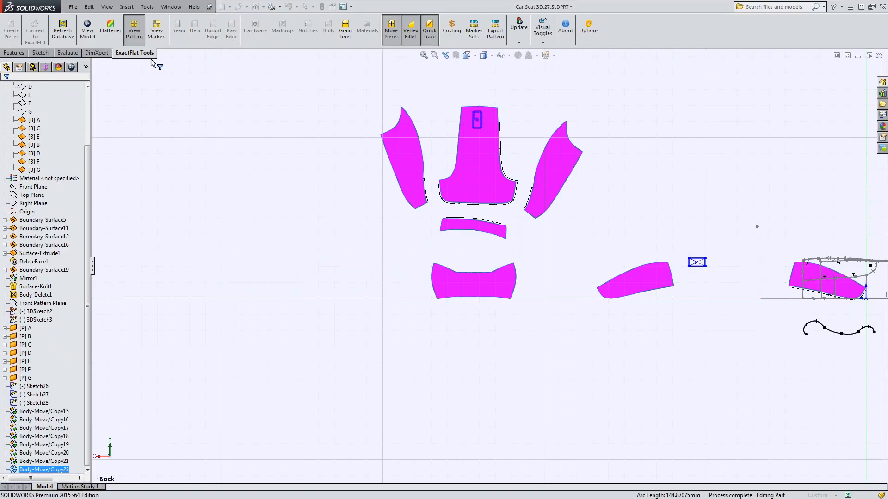
pyautogui.scroll(-4, 513, 205)
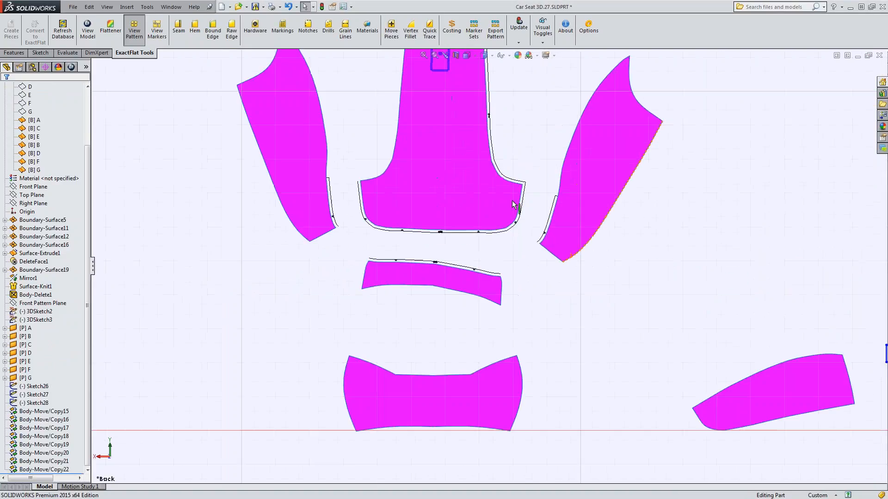
pyautogui.scroll(-4, 513, 204)
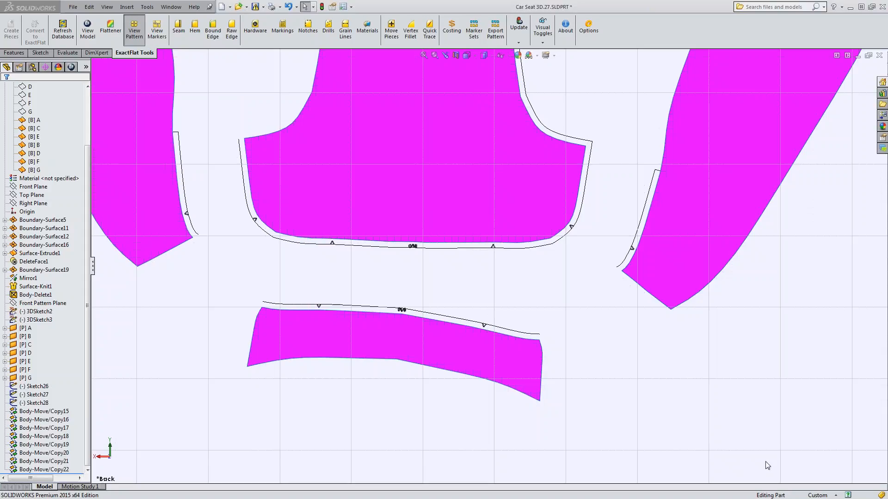
# Open the marker view of the Auto Marker Set and move piece B above and piece C below the row of pieces.
pyautogui.click(157, 31)
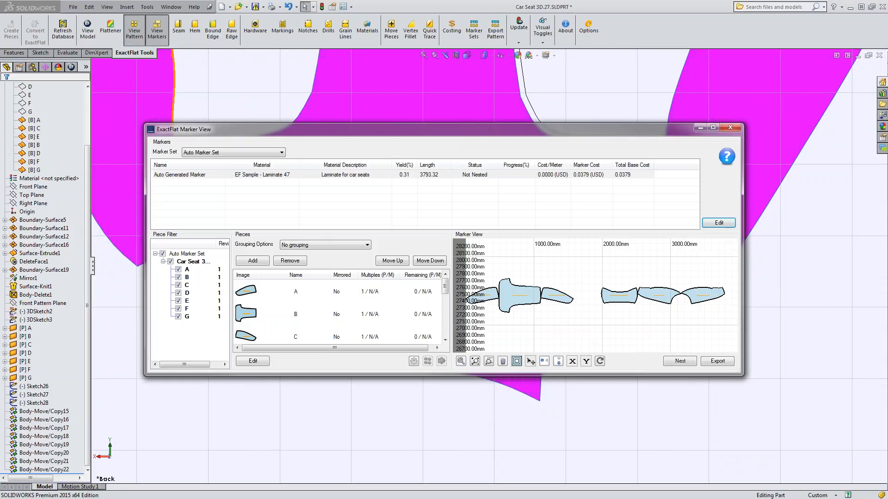
pyautogui.moveTo(314, 131)
pyautogui.mouseDown()
pyautogui.moveTo(318, 96)
pyautogui.moveTo(294, 108)
pyautogui.mouseUp()
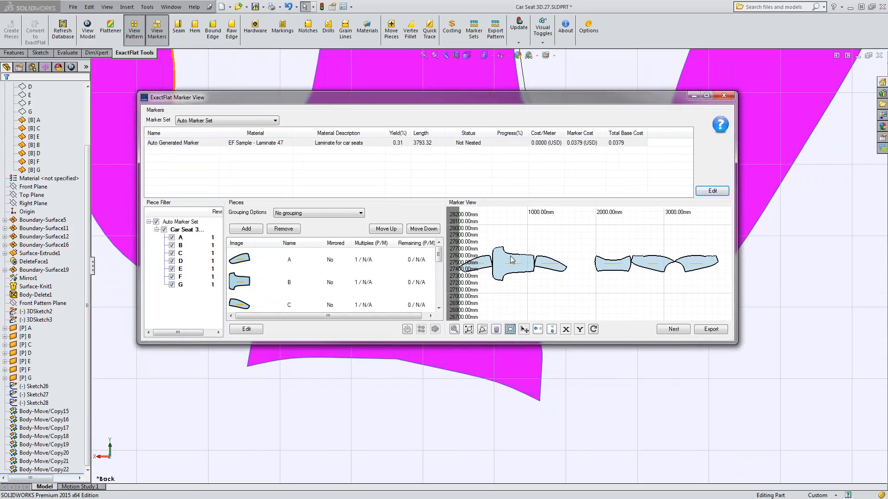
pyautogui.moveTo(511, 260); pyautogui.dragTo(509, 232)
pyautogui.moveTo(550, 265); pyautogui.dragTo(536, 283)
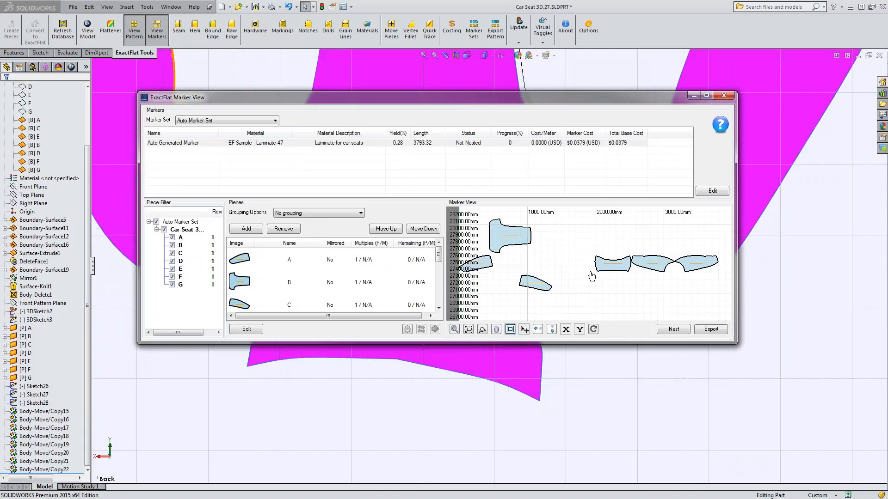
# Move the symmetric concave-edged piece closer to piece B and rotate the adjacent curved piece to a steep diagonal in the marker.
pyautogui.moveTo(609, 265); pyautogui.dragTo(568, 246)
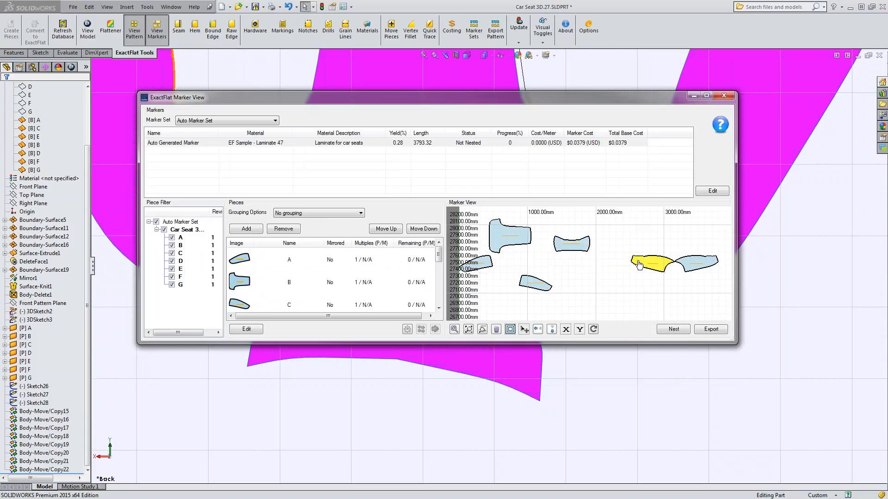
pyautogui.moveTo(638, 263); pyautogui.dragTo(655, 280, button='right')
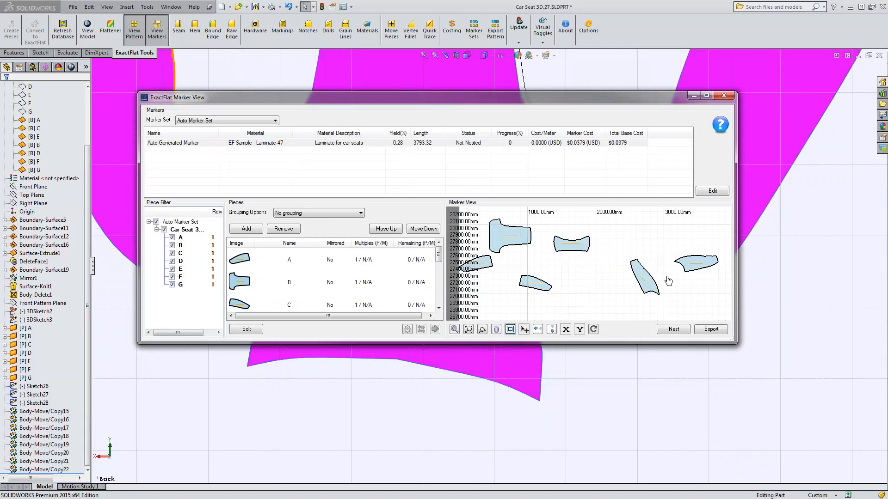
# Run automatic nesting on the Auto Generated Marker and stop the run once a compact layout is found.
pyautogui.click(674, 330)
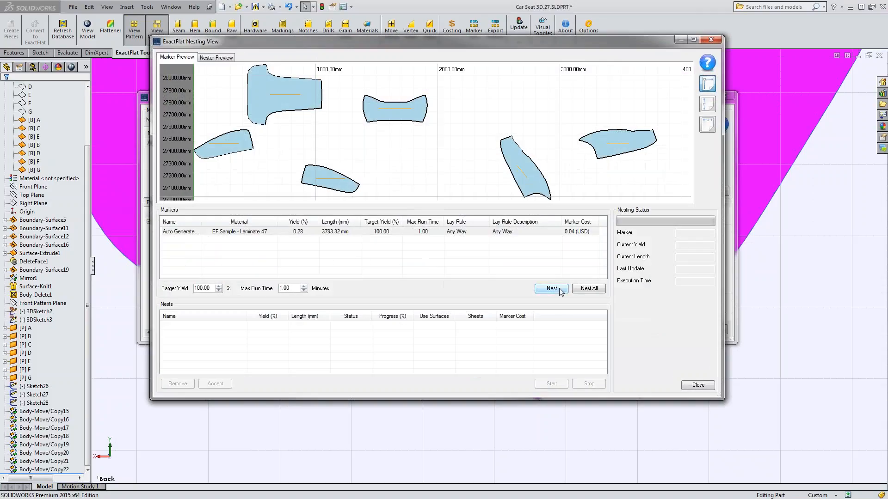
pyautogui.click(560, 289)
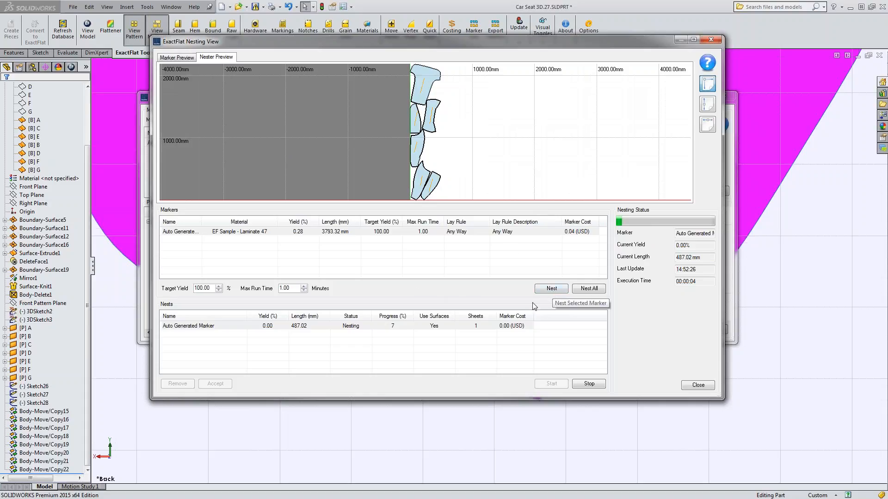
pyautogui.click(583, 383)
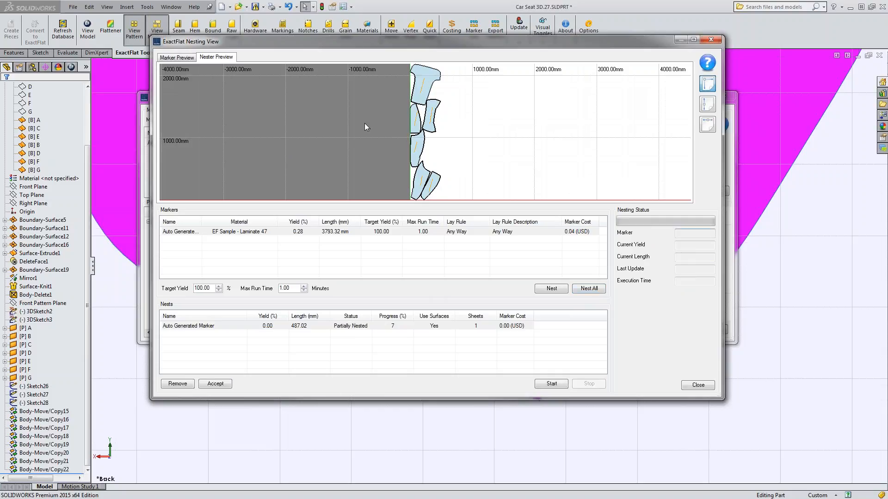
# Accept the nest for the Auto Generated Marker and return to the marker view with the whole nested layout in view.
pyautogui.click(215, 383)
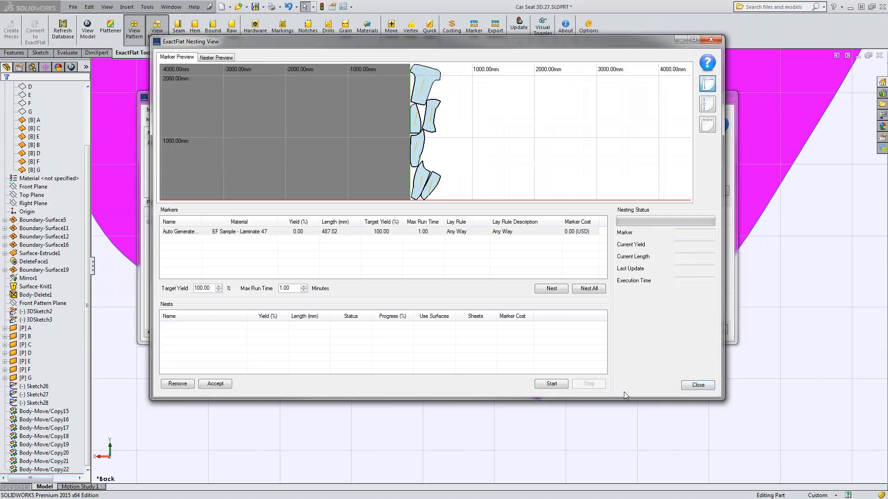
pyautogui.click(694, 386)
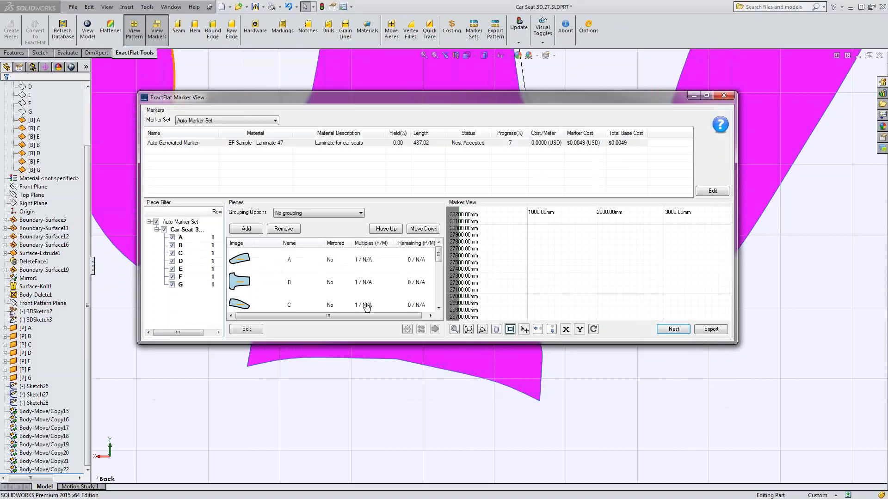
pyautogui.click(469, 329)
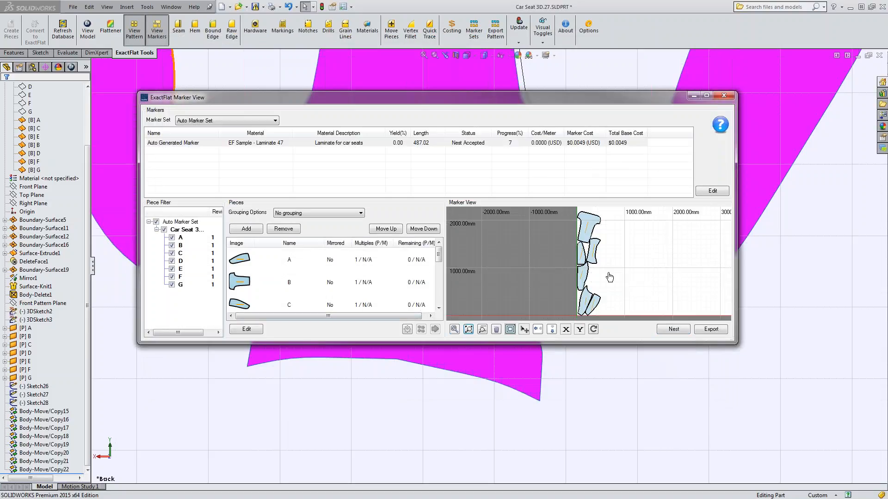